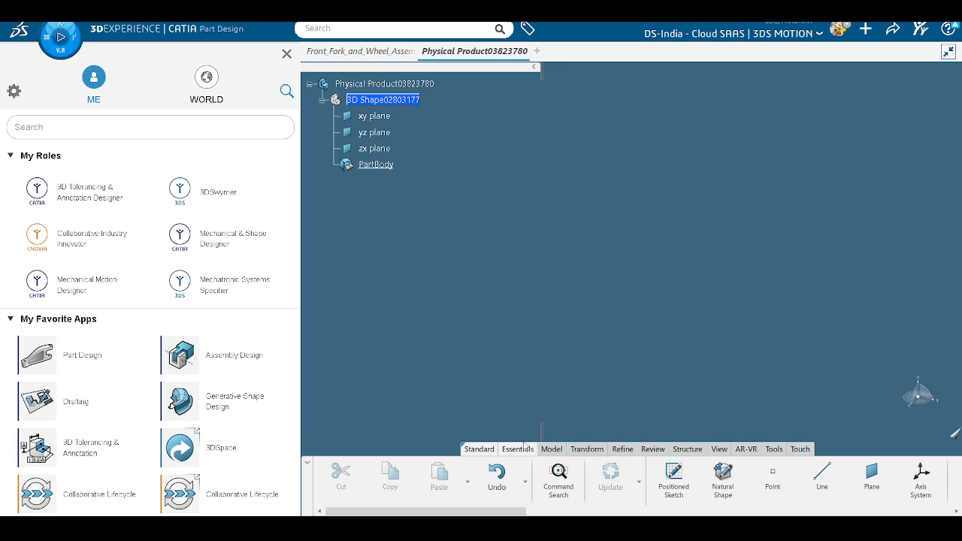
Step: Launch the 3D Tolerancing & Annotation app and minimize the 3D annotation filter panel
scroll(81, 421, down, 1)
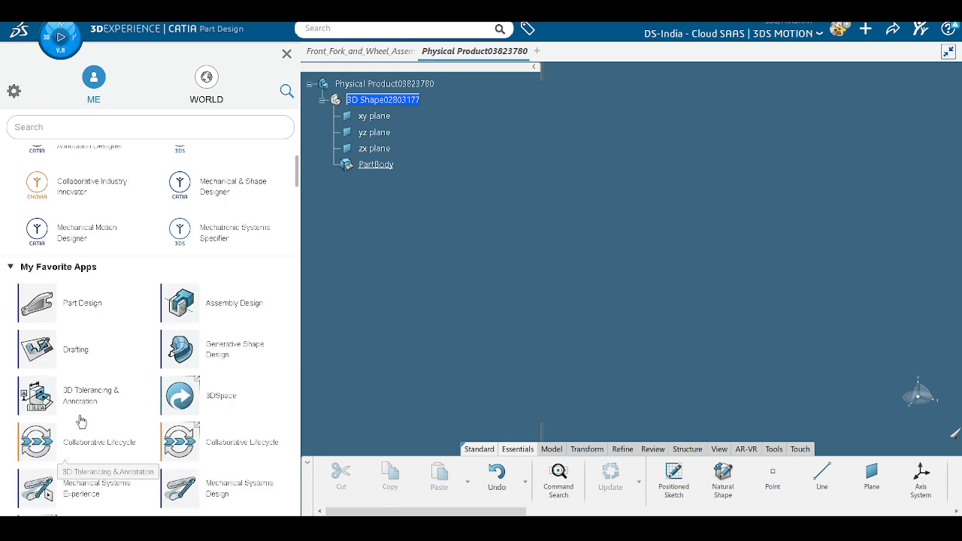
click(93, 401)
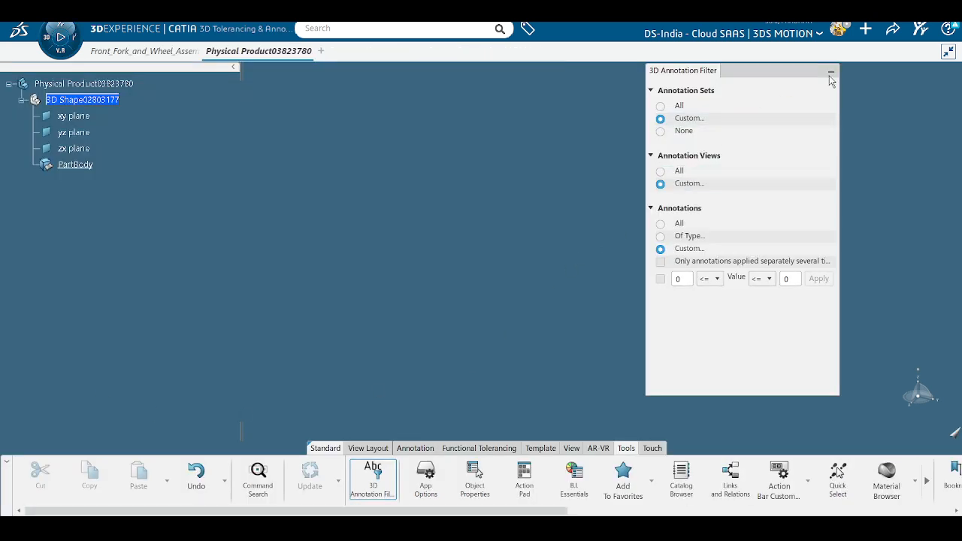
click(831, 75)
Step: Try Principal Views, View From Reference and Offset Section View, cancelling each without creating annotations
click(370, 449)
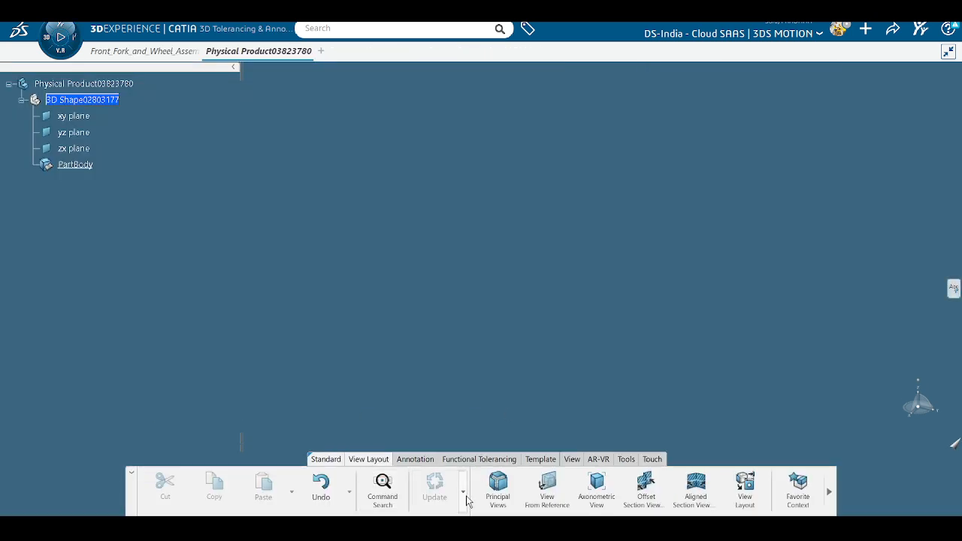
click(507, 494)
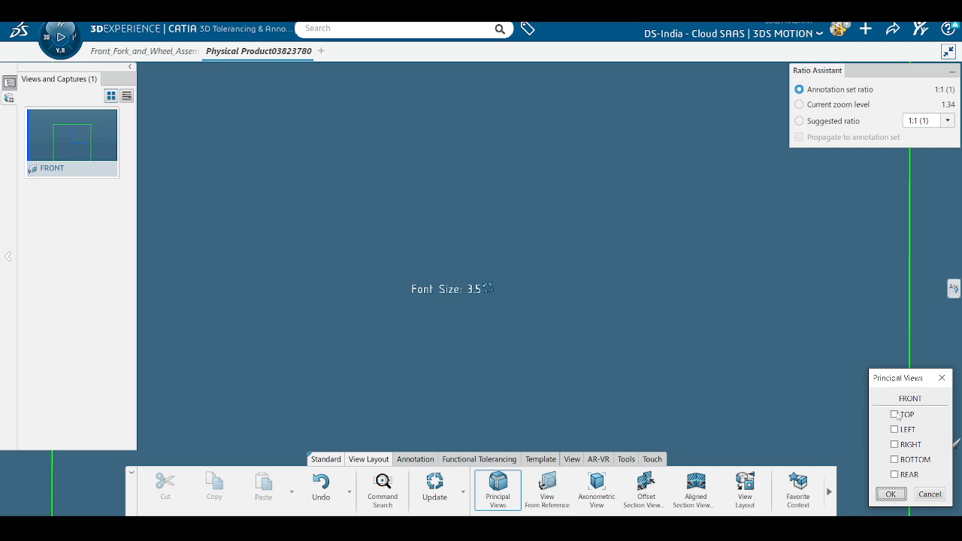
click(930, 494)
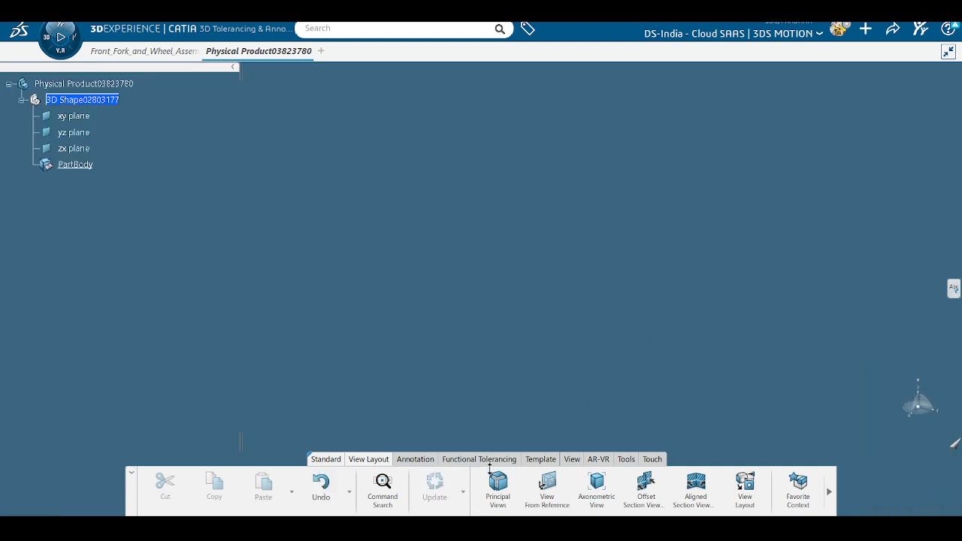
click(560, 505)
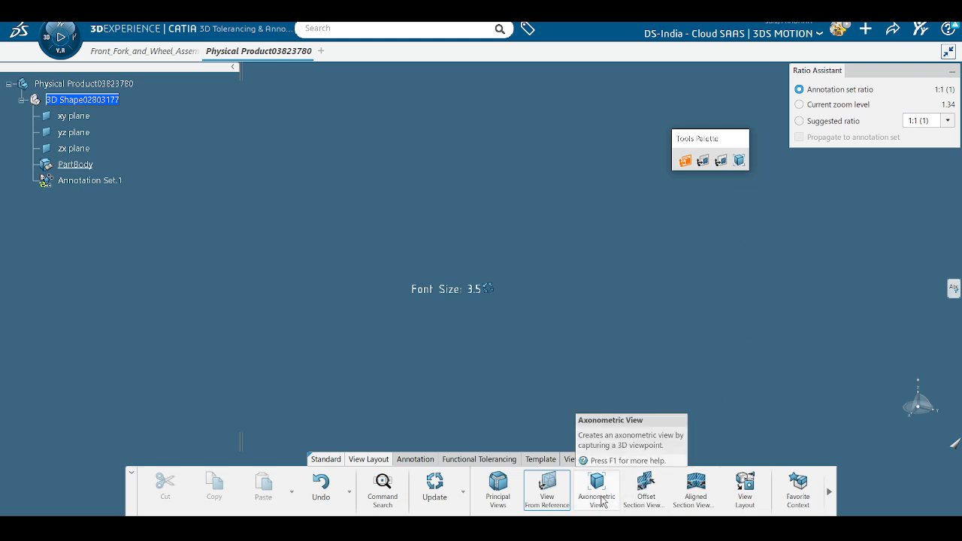
click(638, 493)
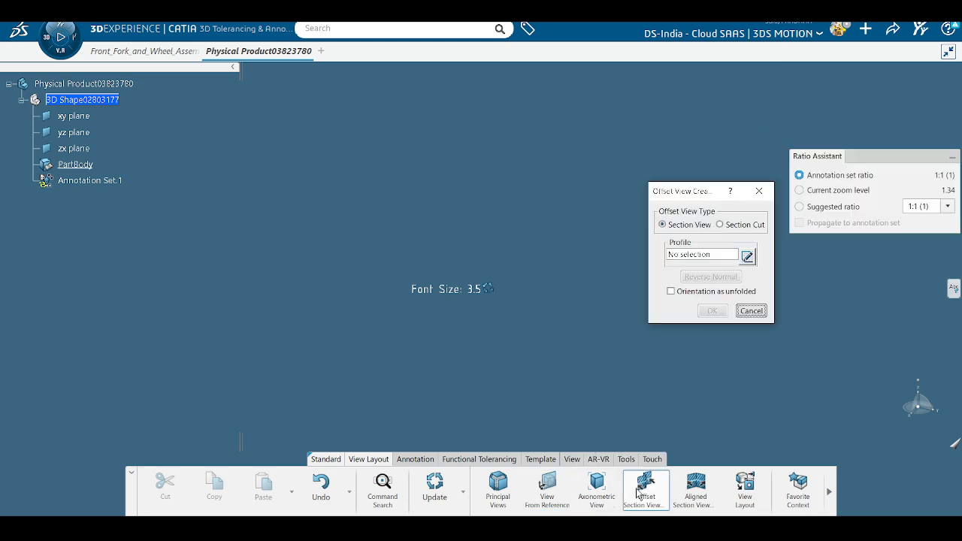
click(751, 310)
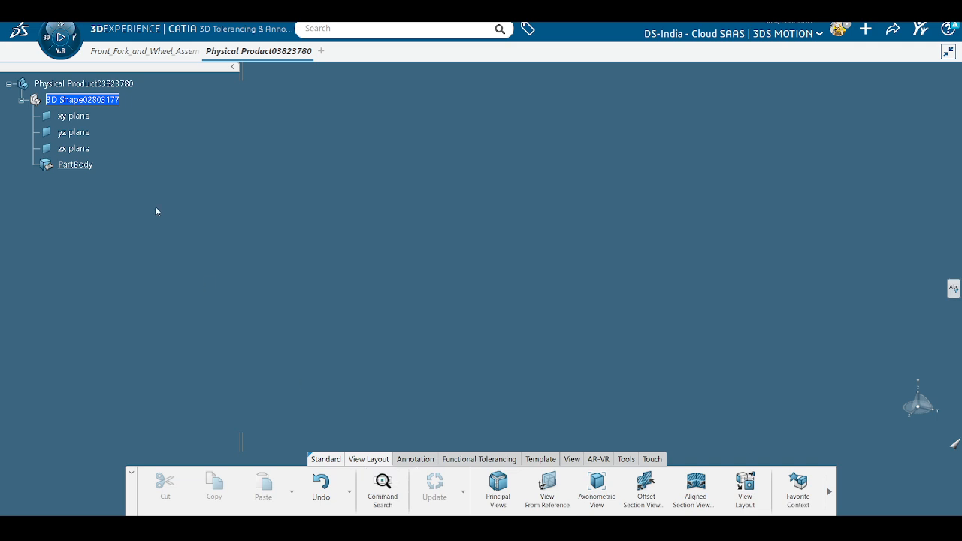
Step: Close the empty physical product without saving its changes
click(308, 51)
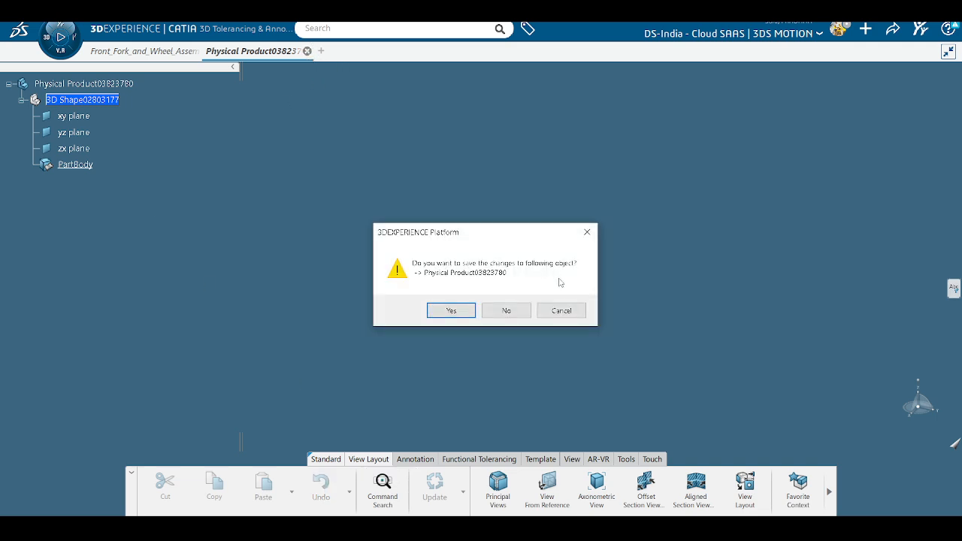
click(506, 310)
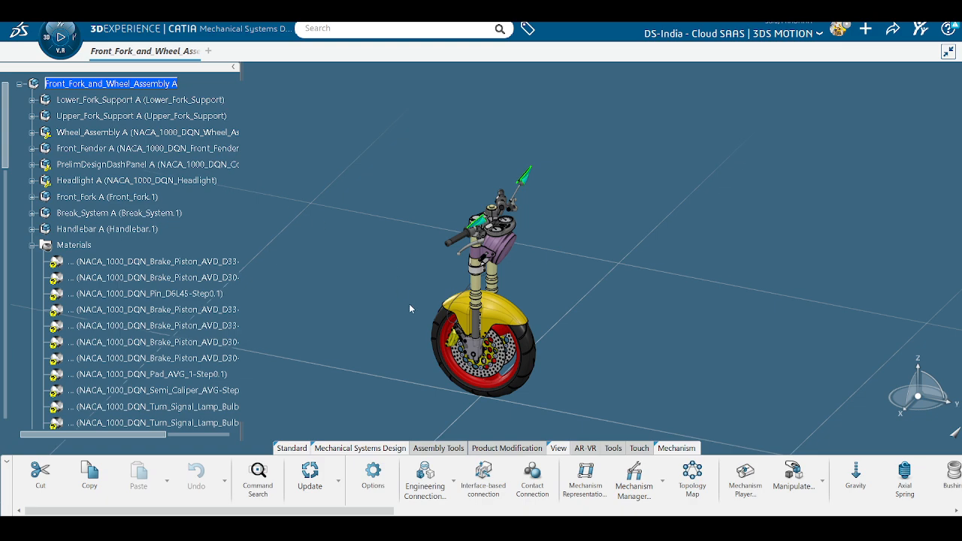
middle_drag(409, 304, 515, 227)
middle_drag(608, 279, 552, 313)
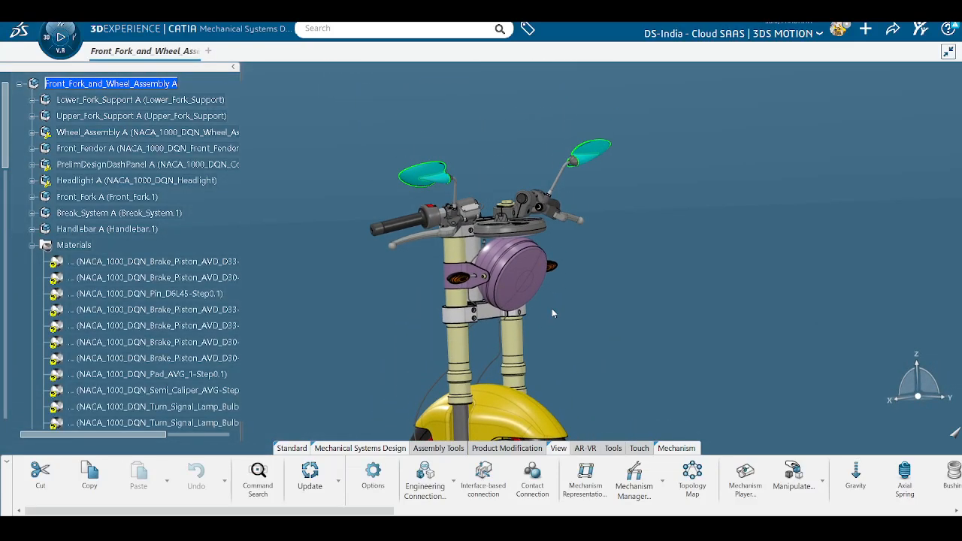
Step: Open Fork_Brace_Lower from the Lower_Fork_Support assembly in a new app tab
click(32, 100)
right_click(93, 116)
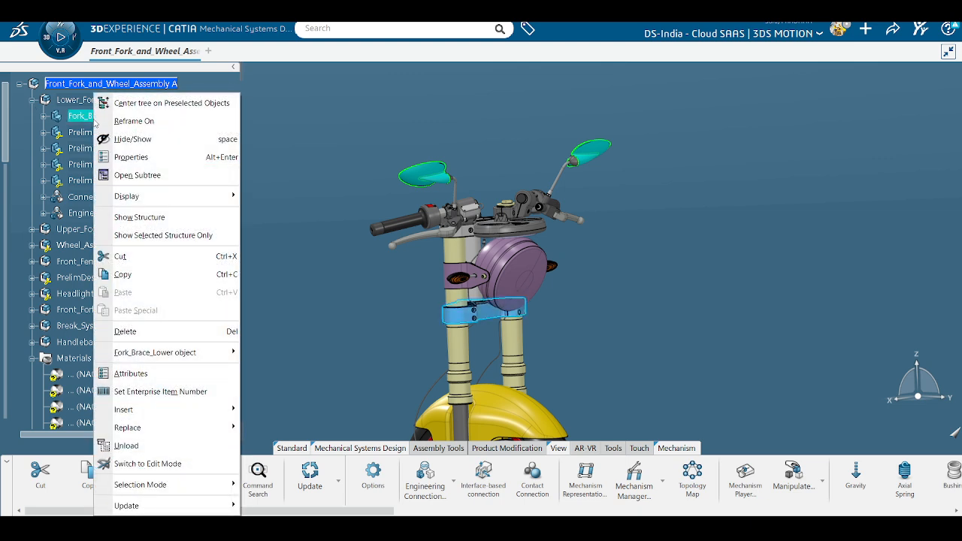
click(285, 183)
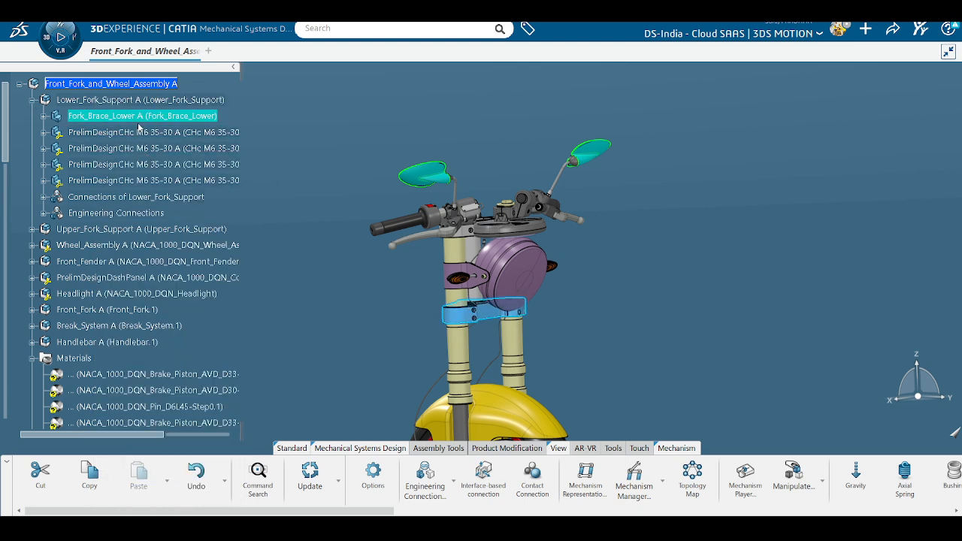
right_click(142, 119)
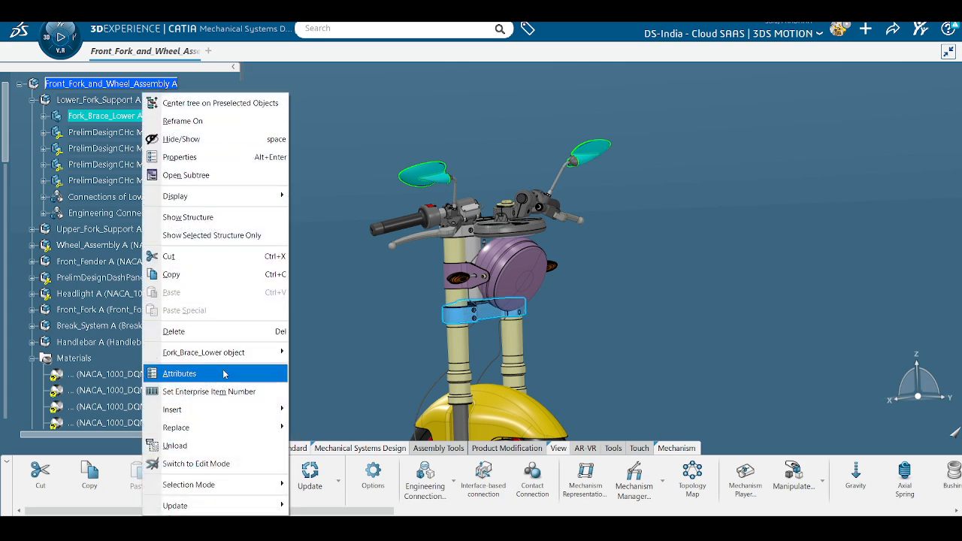
mouse_move(233, 358)
click(325, 369)
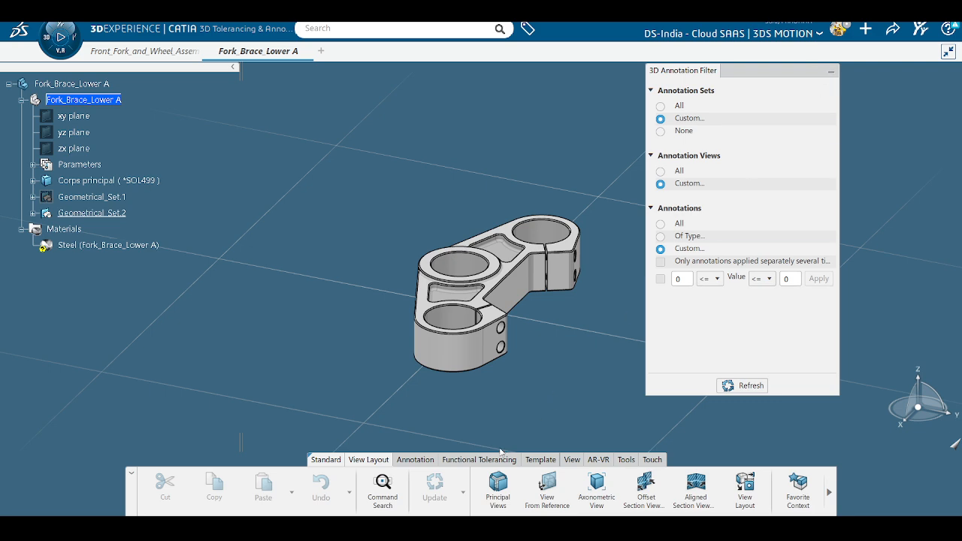
Step: Close the 3D Annotation Filter panel and orbit the Fork_Brace_Lower part to inspect it
click(626, 459)
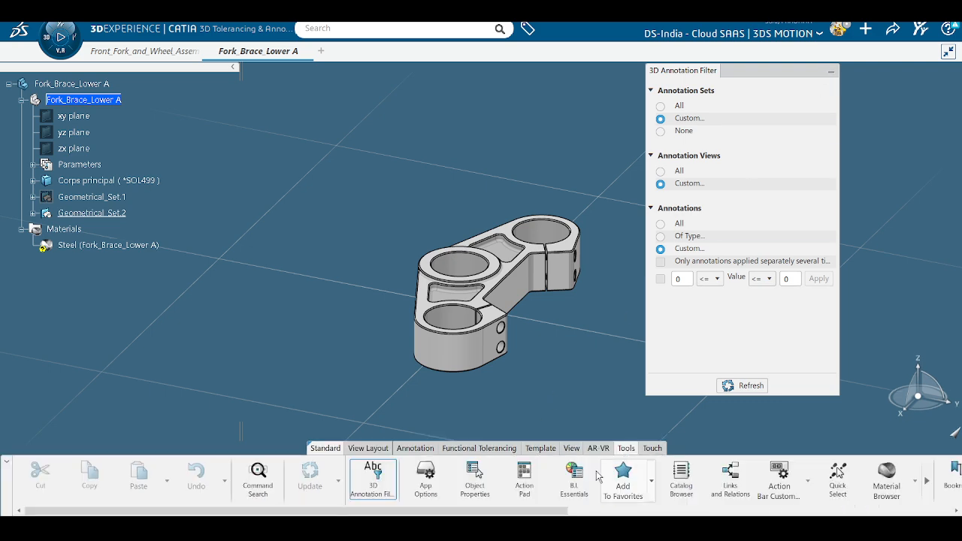
click(384, 493)
scroll(477, 305, up, 5)
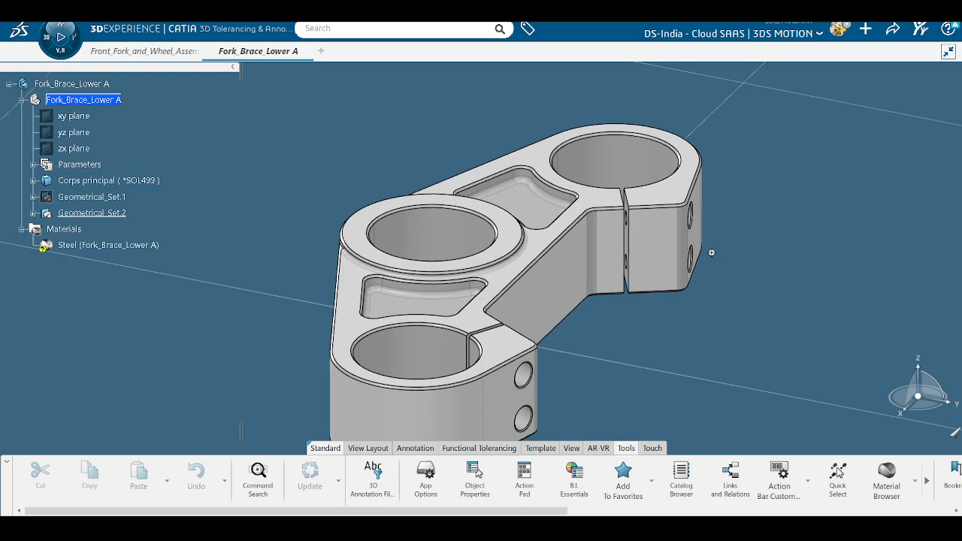
middle_drag(711, 253, 500, 312)
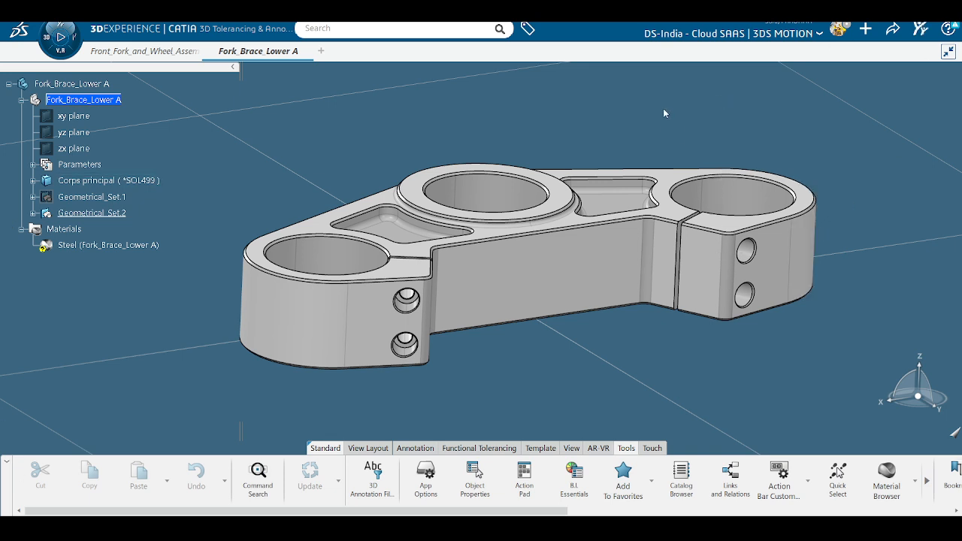
click(65, 336)
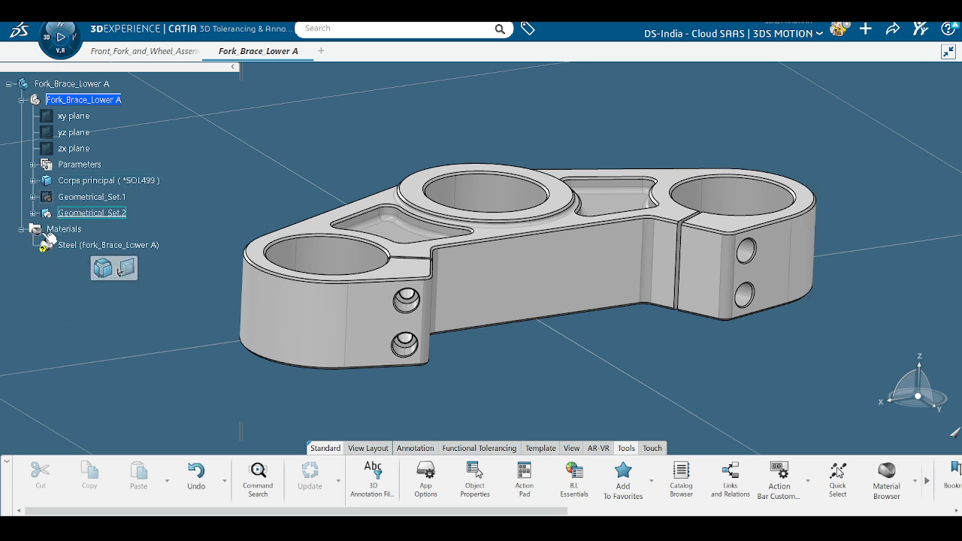
click(369, 448)
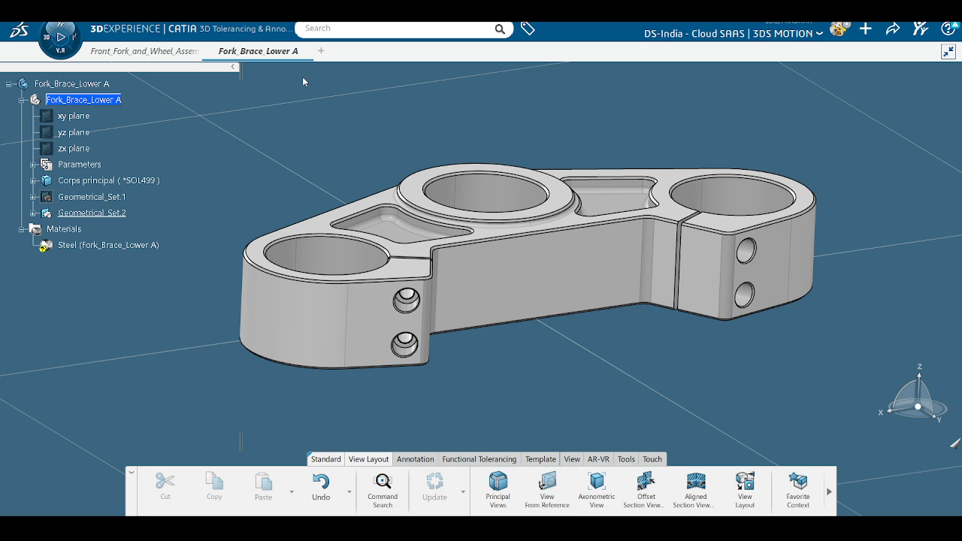
Step: Create a single FRONT principal view referenced to the zx plane in Annotation Set.1
click(502, 505)
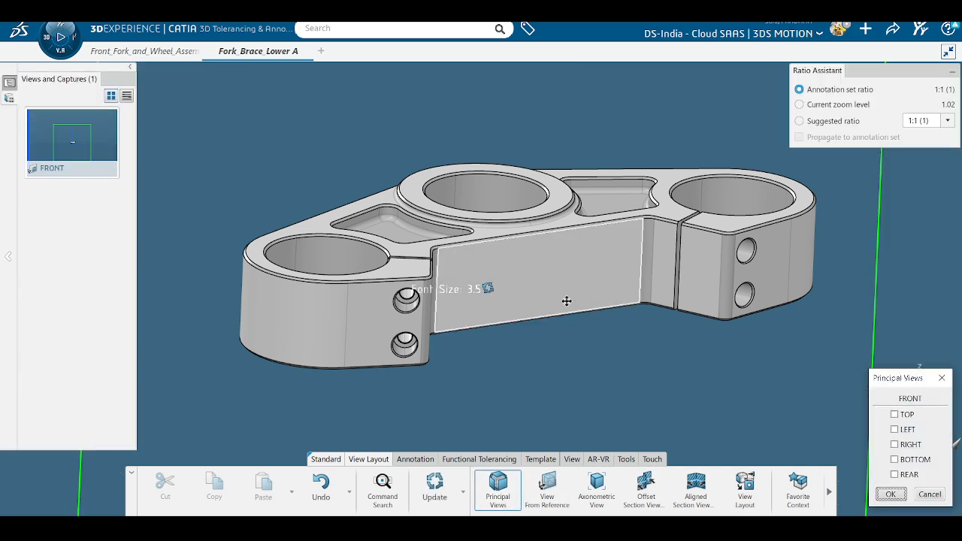
middle_drag(566, 233, 549, 331)
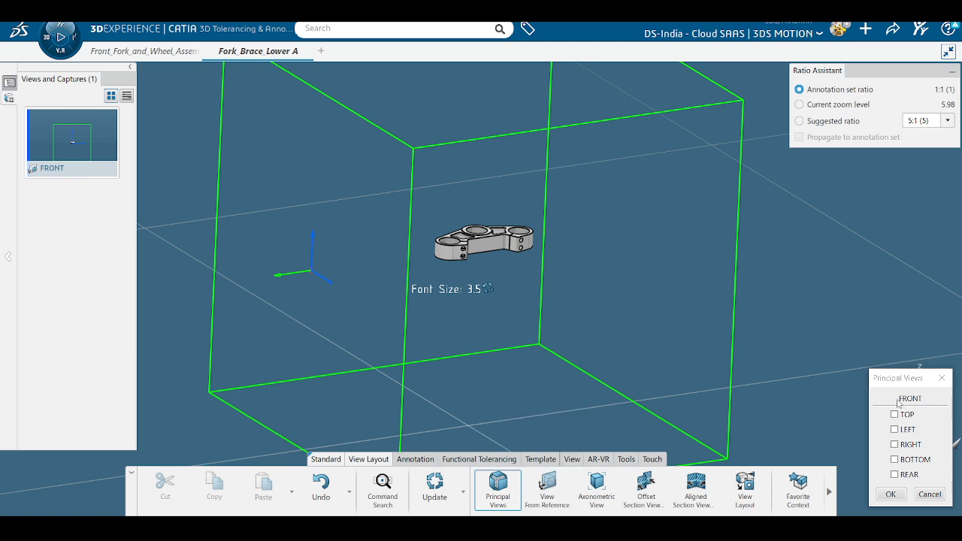
middle_drag(635, 365, 635, 373)
middle_drag(448, 300, 433, 331)
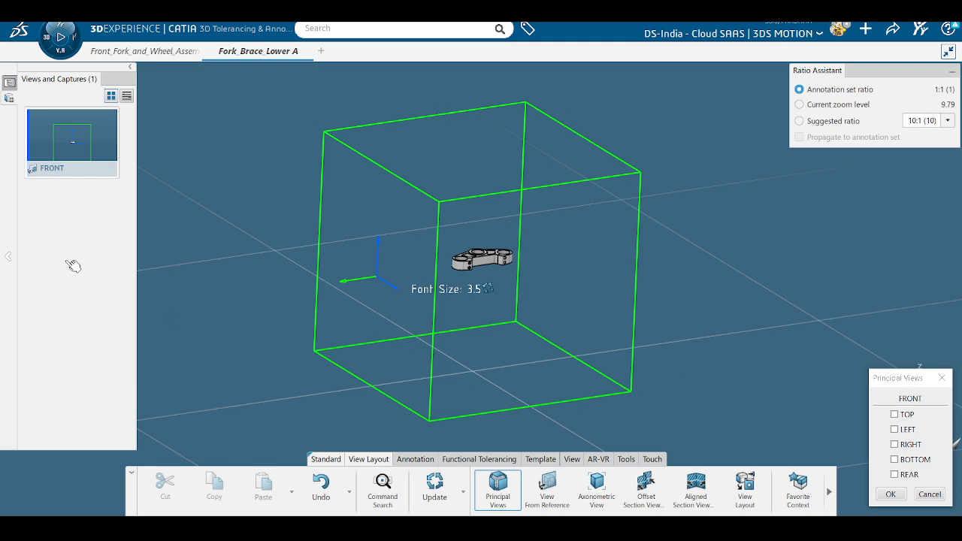
click(9, 98)
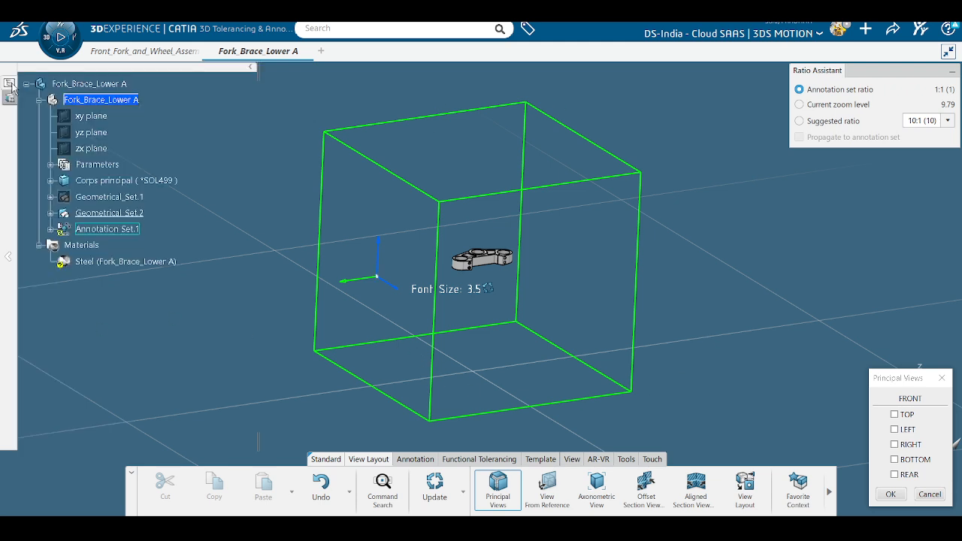
click(91, 150)
ctrl+middle_drag(177, 334, 333, 181)
middle_drag(336, 218, 421, 298)
middle_drag(554, 322, 436, 363)
drag(908, 380, 783, 282)
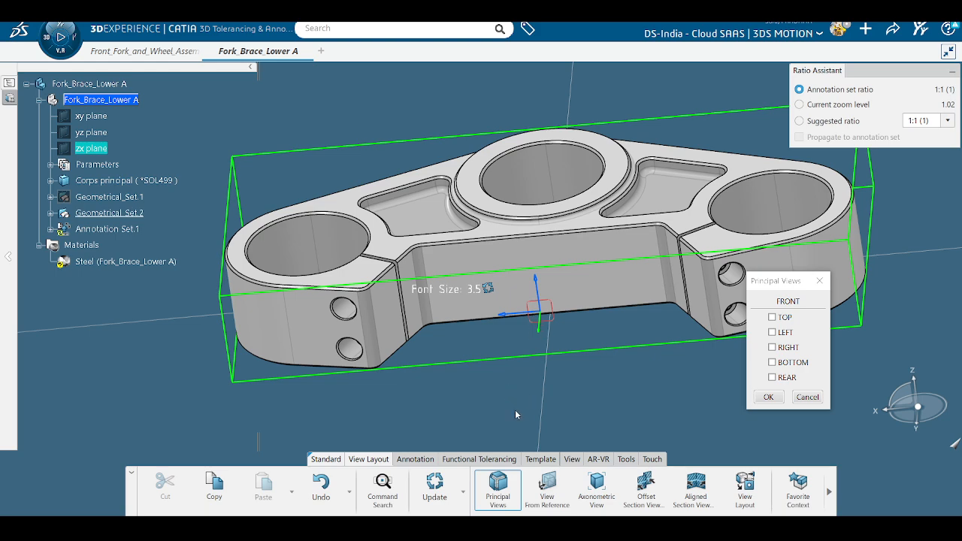
middle_drag(481, 410, 526, 351)
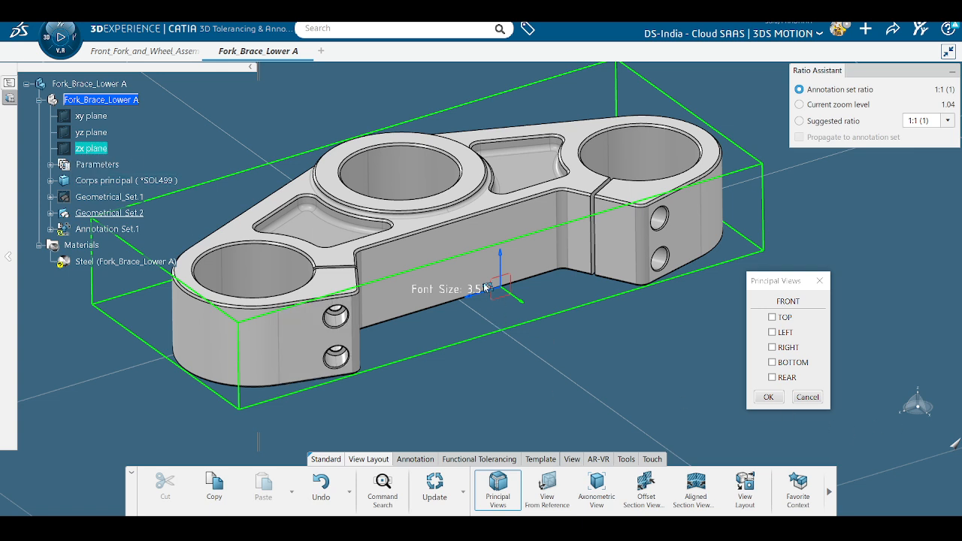
click(776, 401)
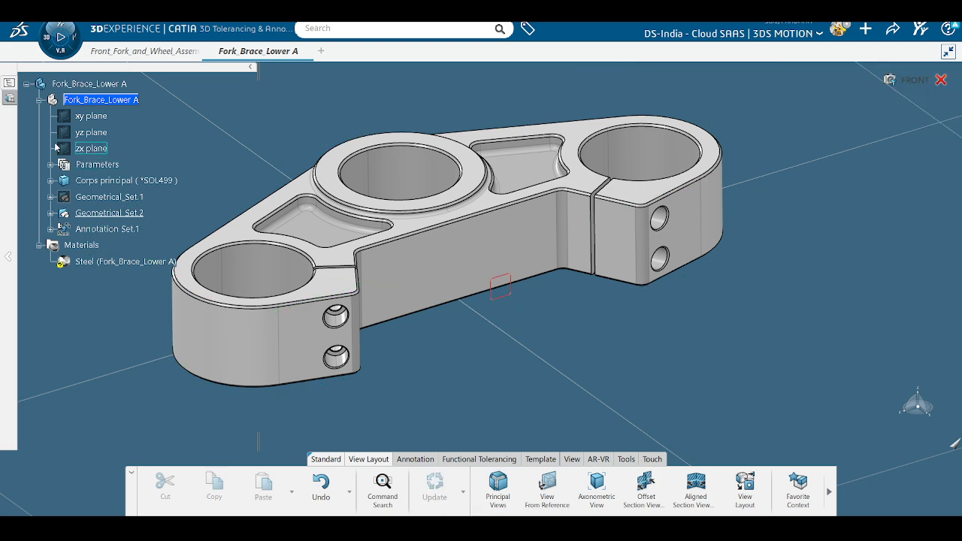
click(51, 229)
click(64, 262)
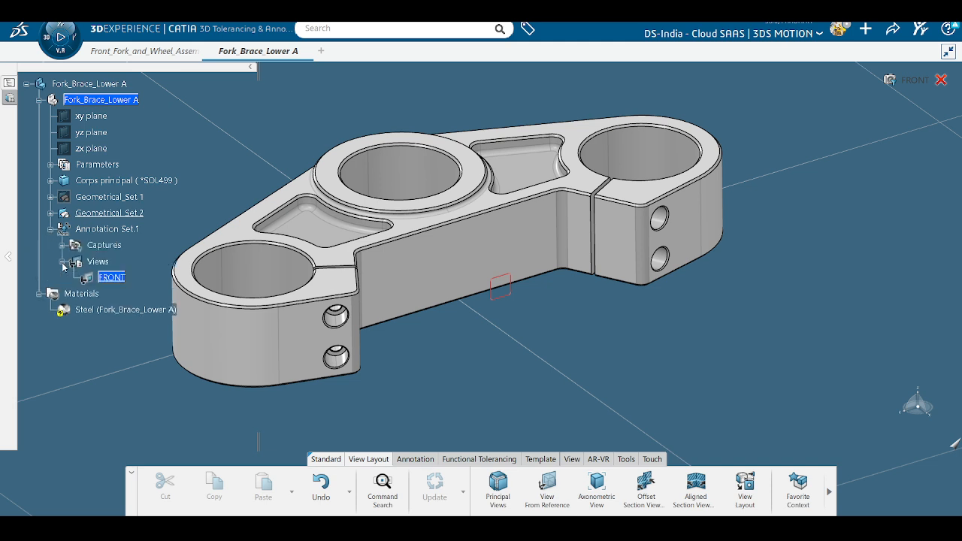
click(63, 245)
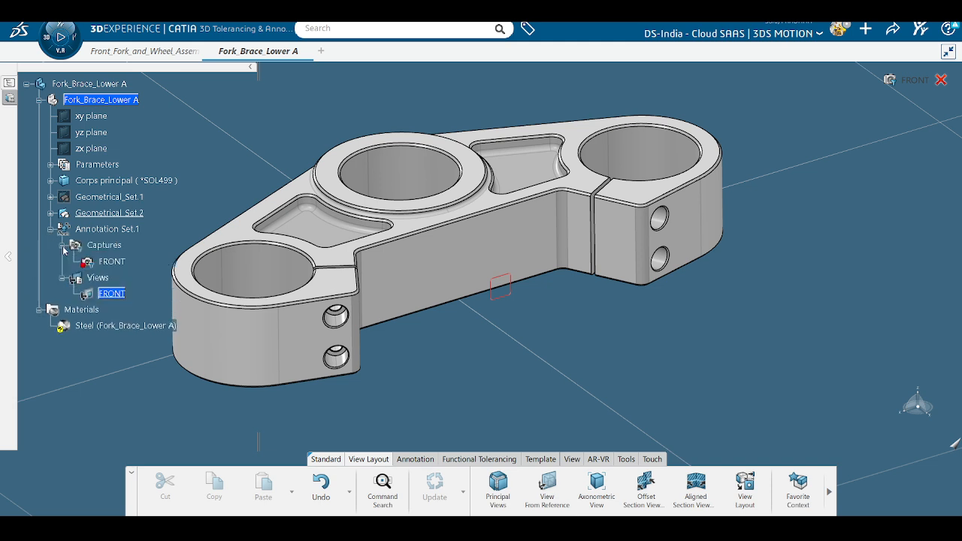
click(113, 262)
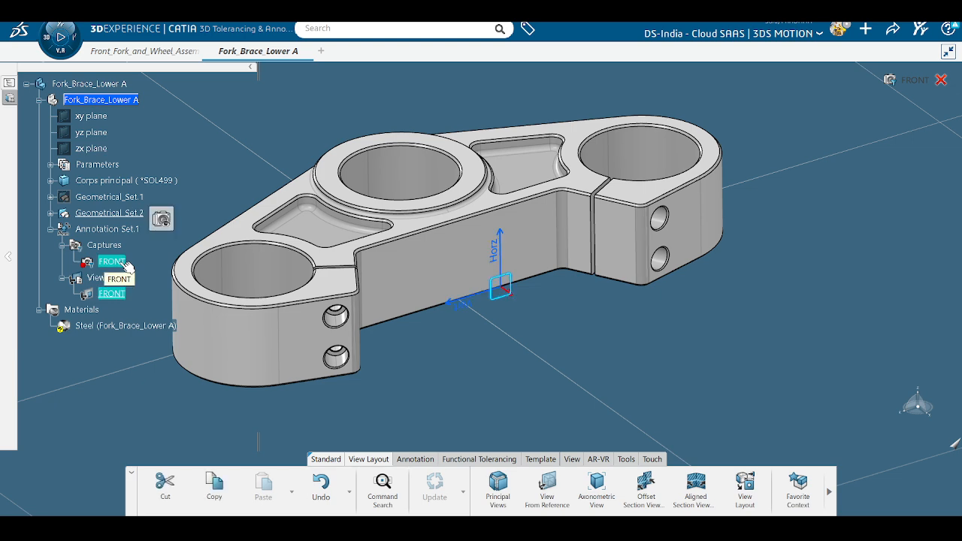
ctrl+middle_drag(388, 391, 409, 370)
middle_drag(465, 385, 589, 421)
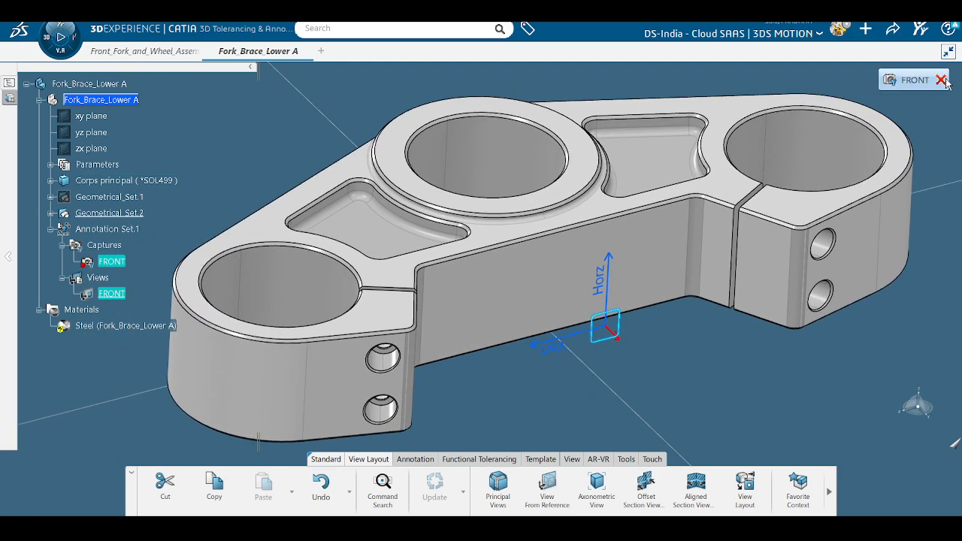
click(942, 81)
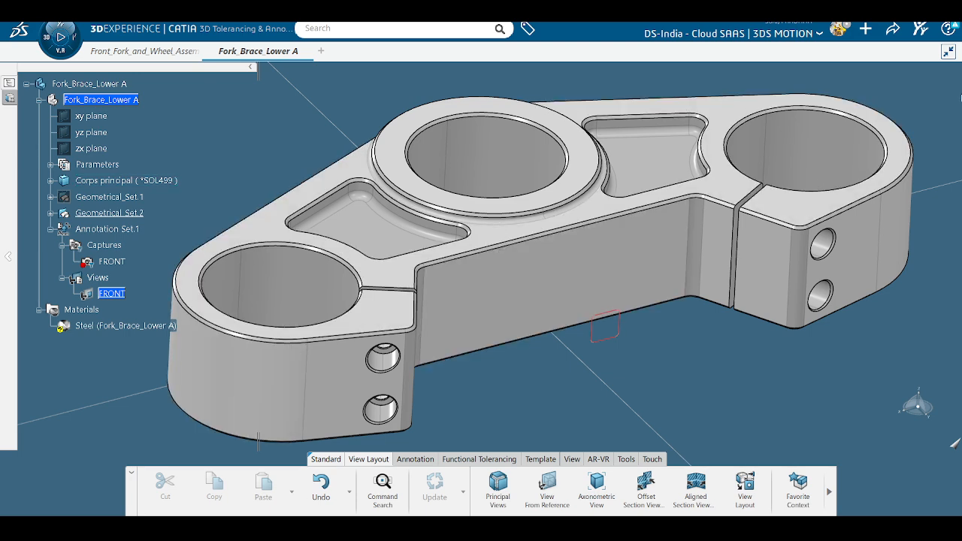
ctrl+middle_drag(548, 337, 548, 375)
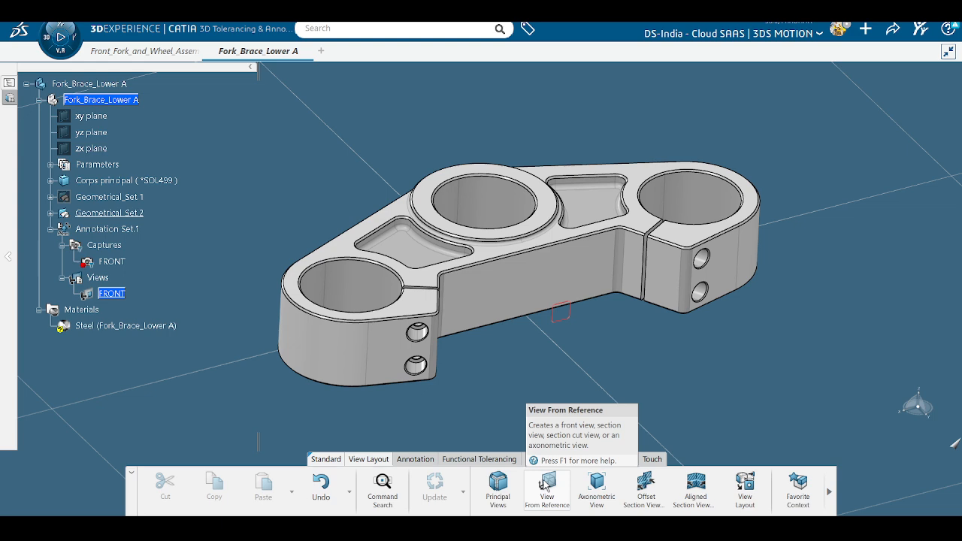
Step: Create view FRONT.1 from the central boss's top face using View From Reference
click(594, 485)
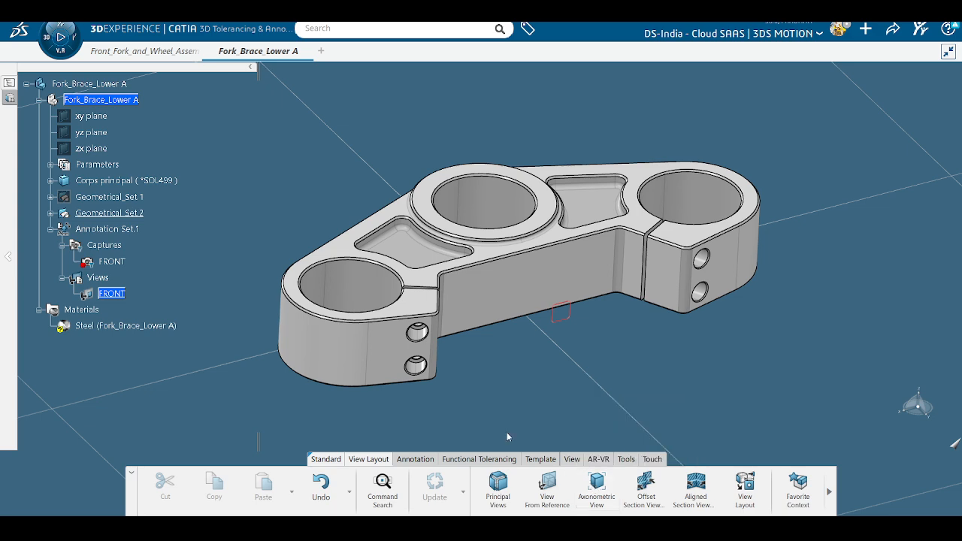
mouse_move(525, 405)
middle_down()
mouse_move(532, 317)
mouse_move(519, 410)
middle_up()
click(519, 410)
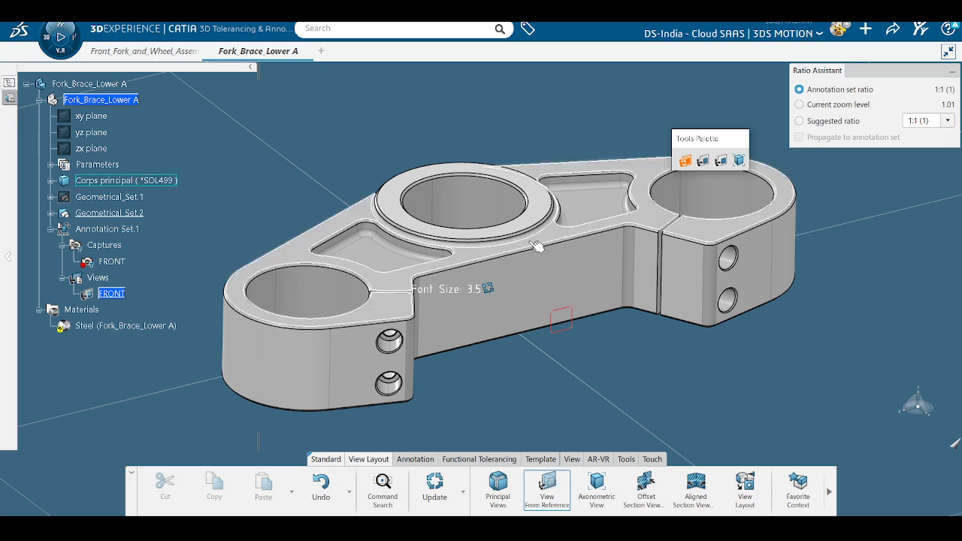
middle_drag(514, 354, 527, 426)
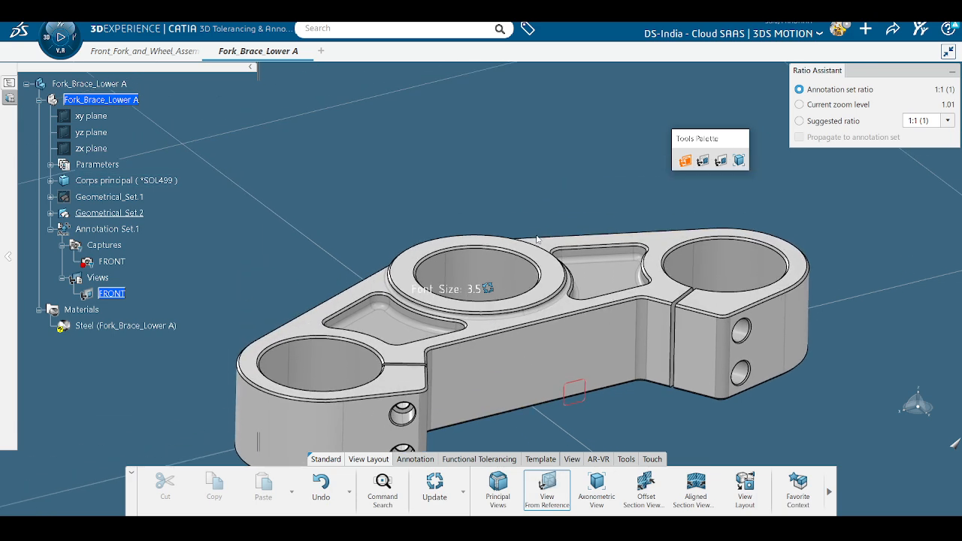
click(555, 277)
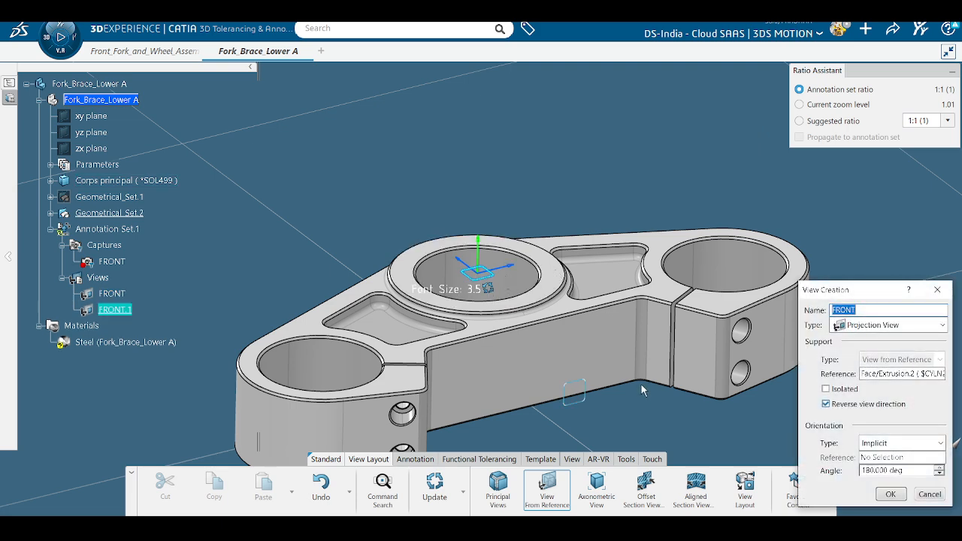
middle_drag(643, 390, 616, 311)
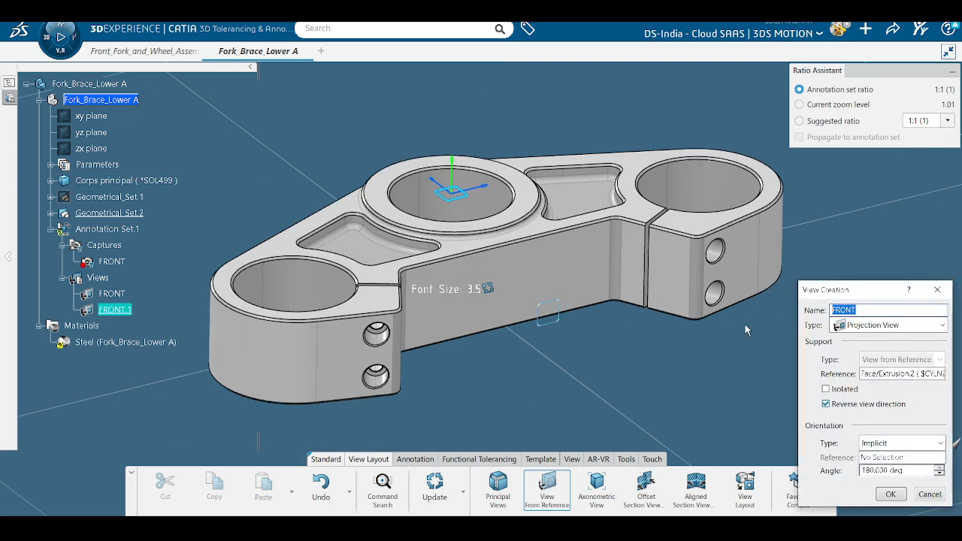
key(Return)
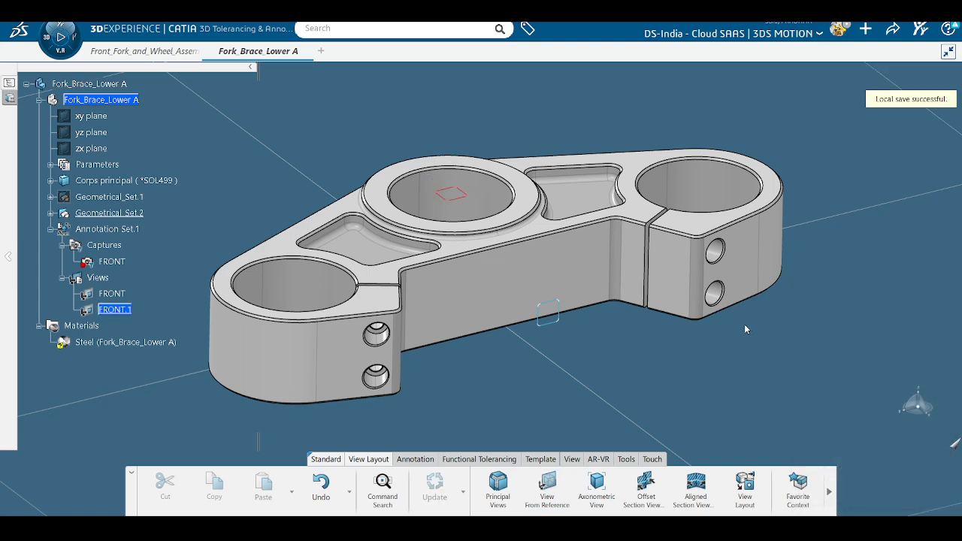
right_click(118, 325)
Step: Rename the FRONT.1 view to TOP VIEW in its Properties
right_click(121, 309)
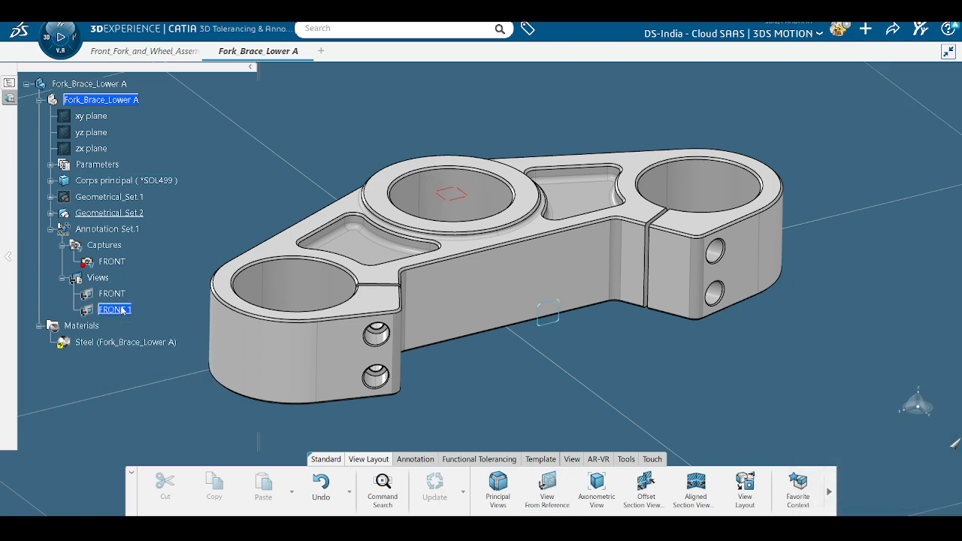
click(173, 256)
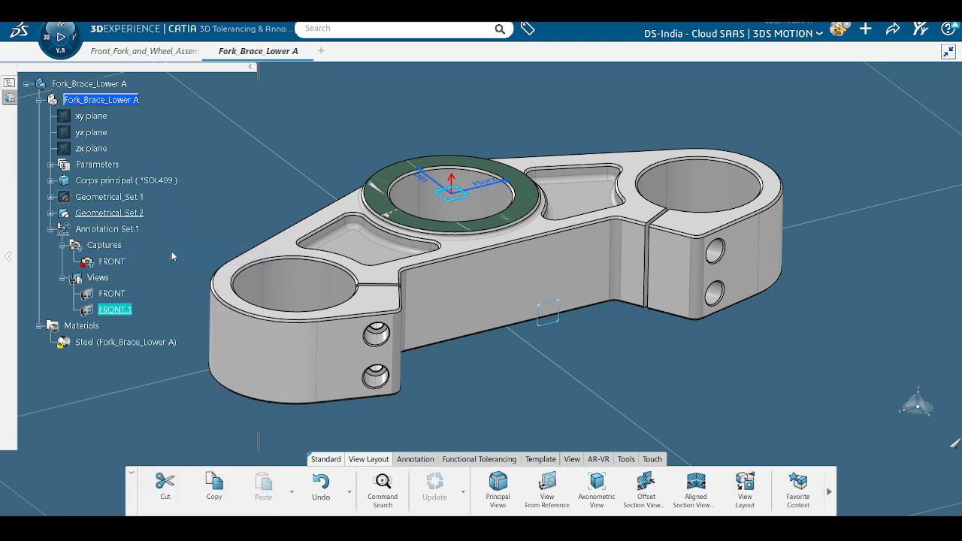
click(421, 134)
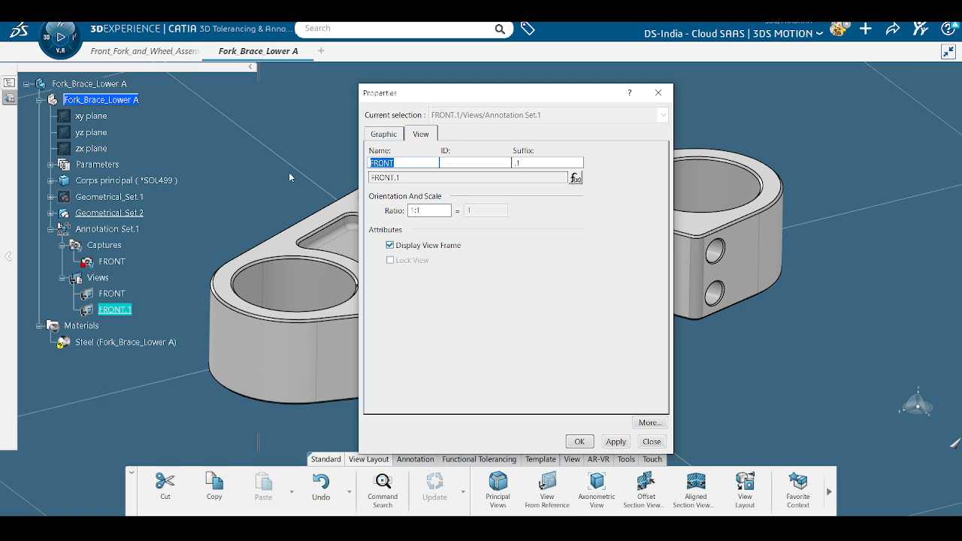
text(Top)
key(Return)
Step: Reopen TOP VIEW.1's properties to inspect its name formula, closing without changes
click(428, 99)
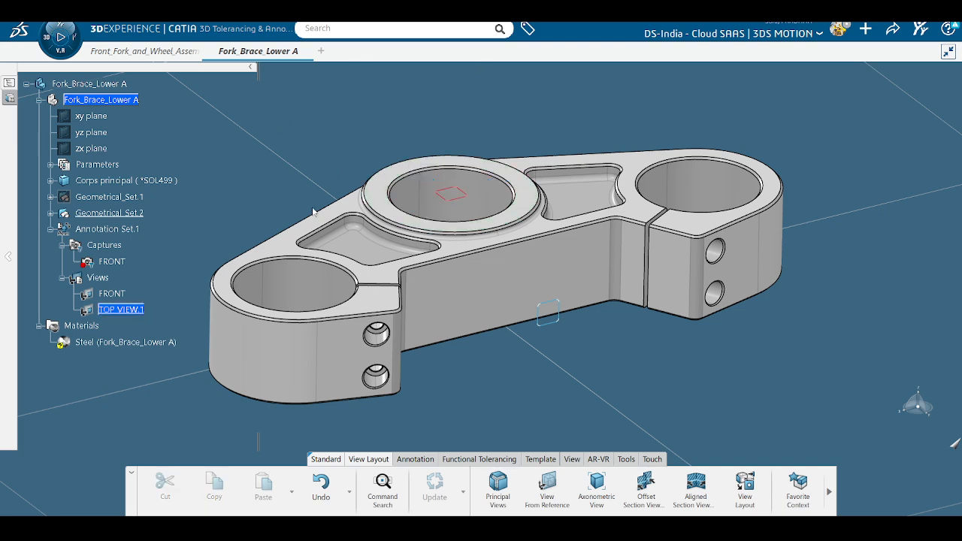
click(120, 309)
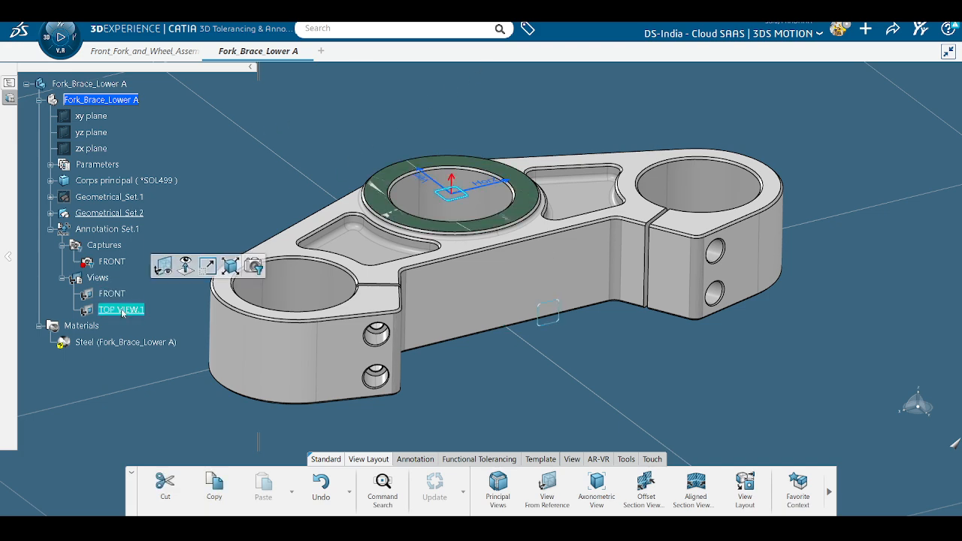
right_click(124, 311)
click(159, 256)
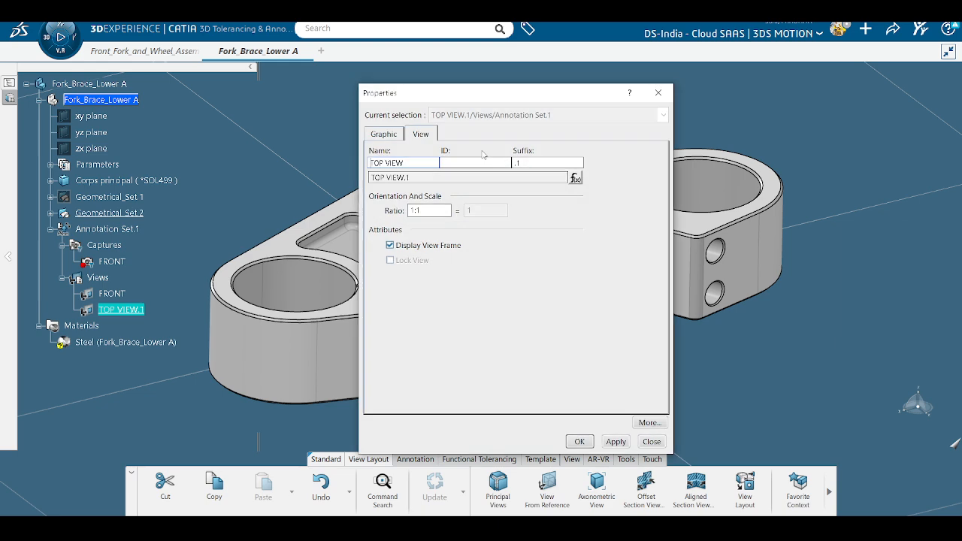
click(576, 178)
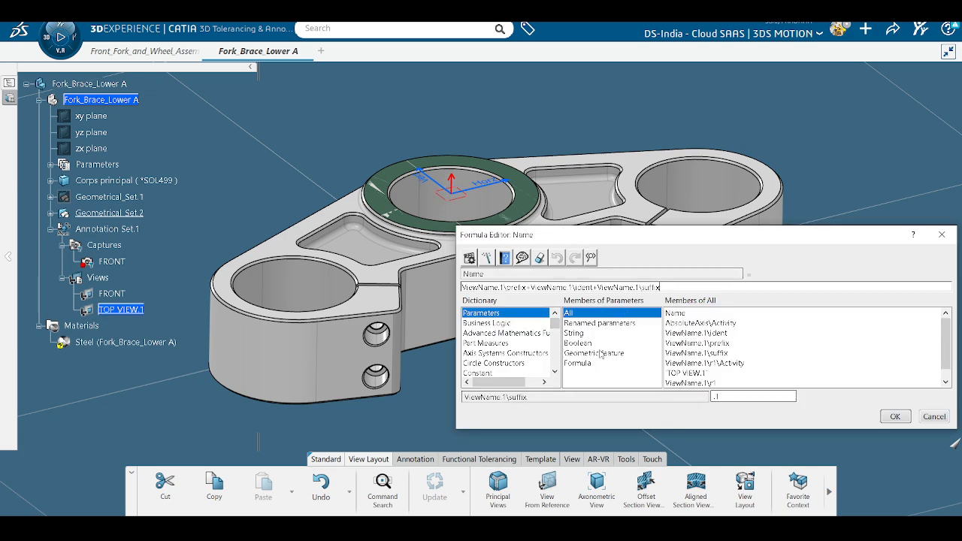
click(896, 417)
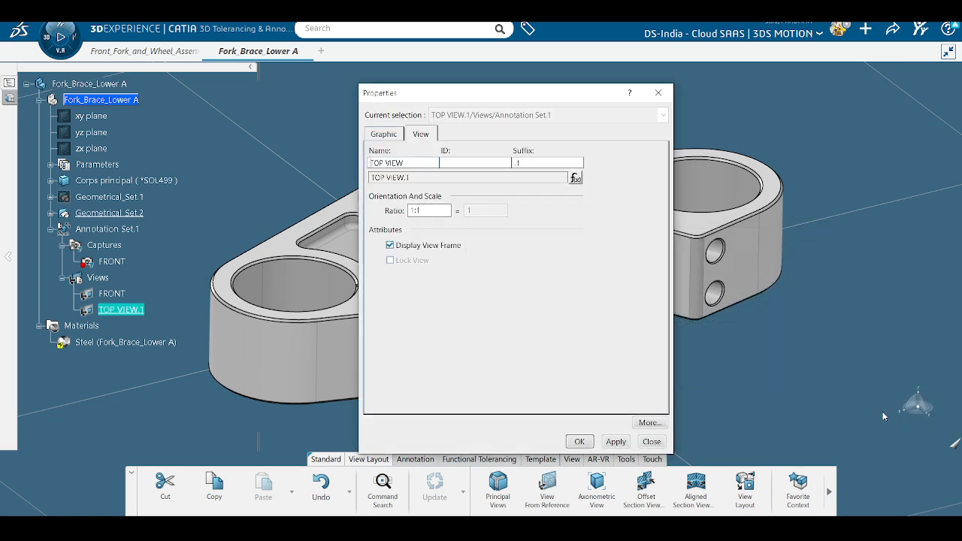
click(579, 441)
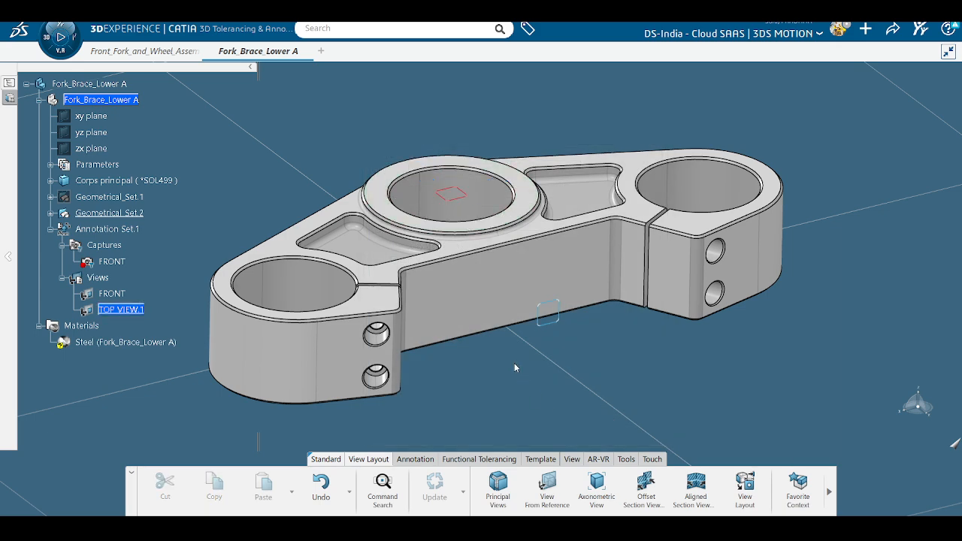
Step: Create aligned section view A-A using Sketch.1 from Geometrical_Set.2 as the profile
middle_drag(544, 342, 556, 380)
scroll(549, 360, down, 3)
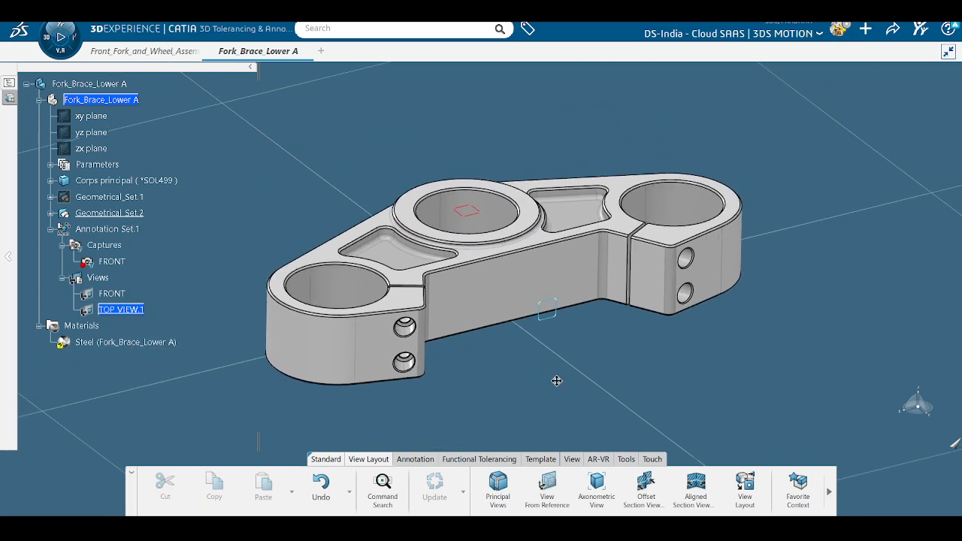
middle_drag(492, 363, 532, 356)
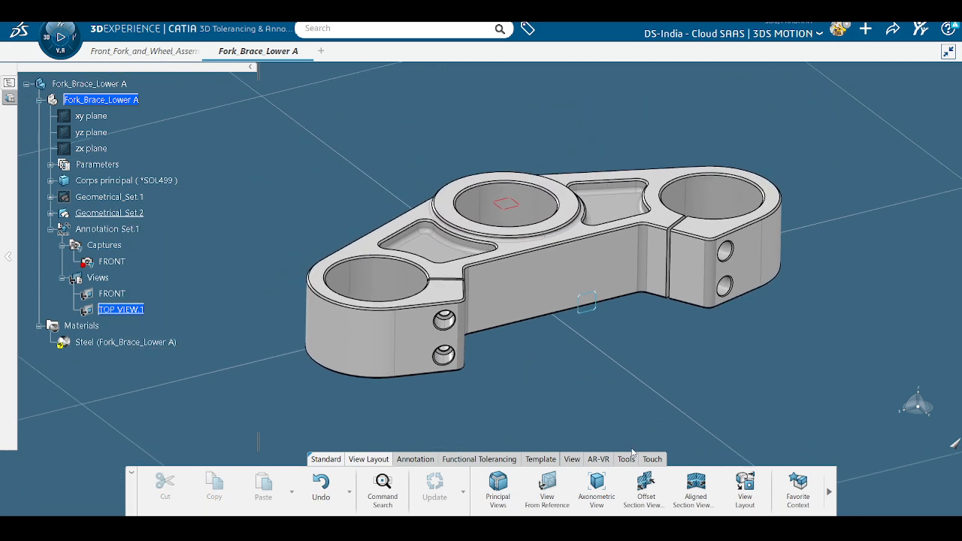
click(693, 492)
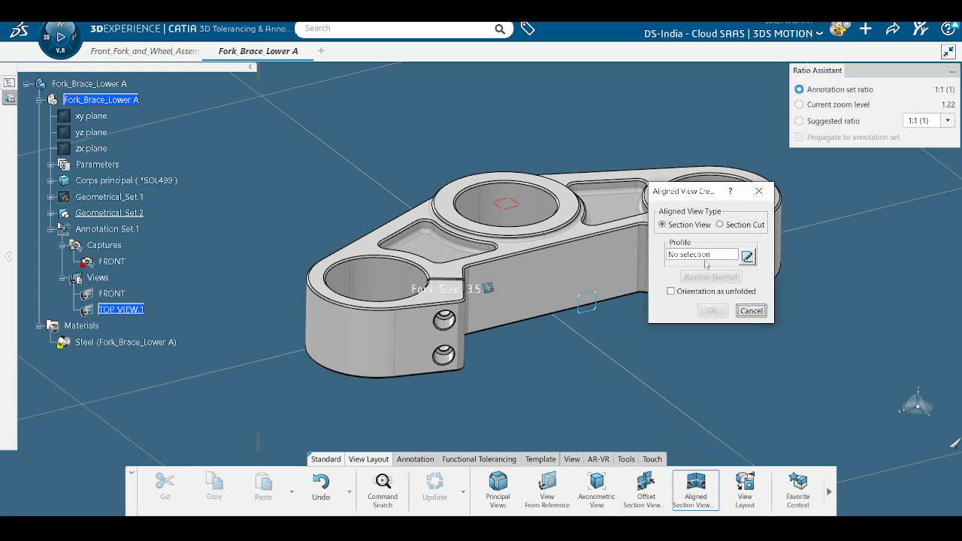
click(49, 214)
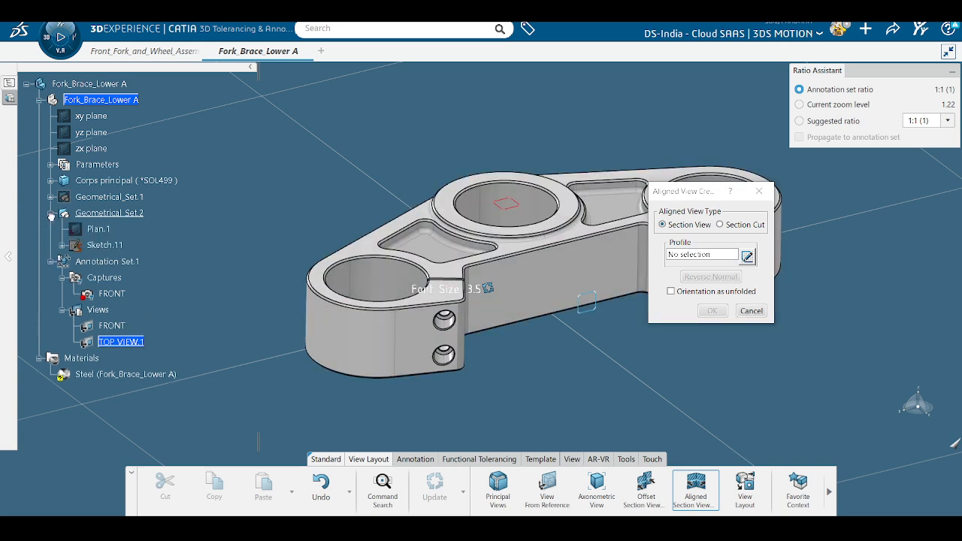
click(114, 245)
right_click(114, 245)
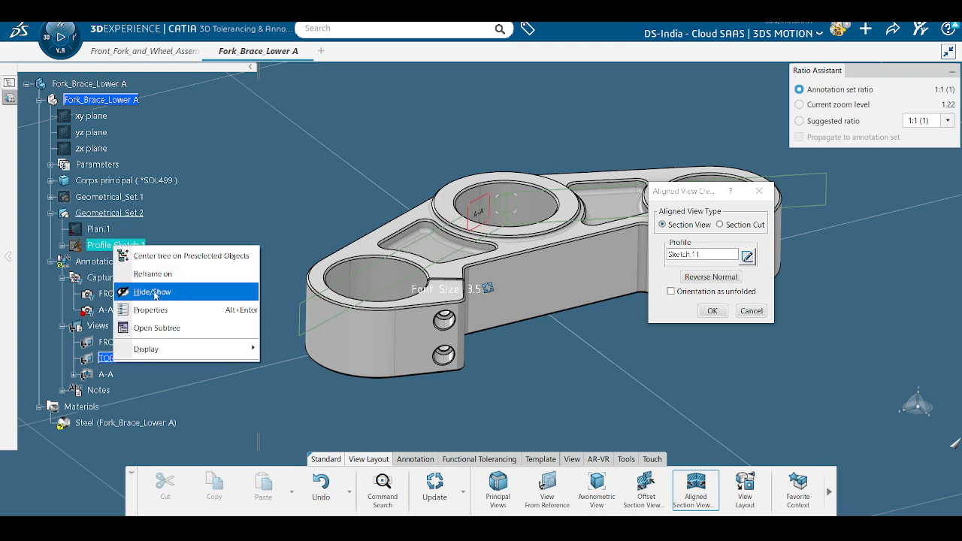
click(150, 294)
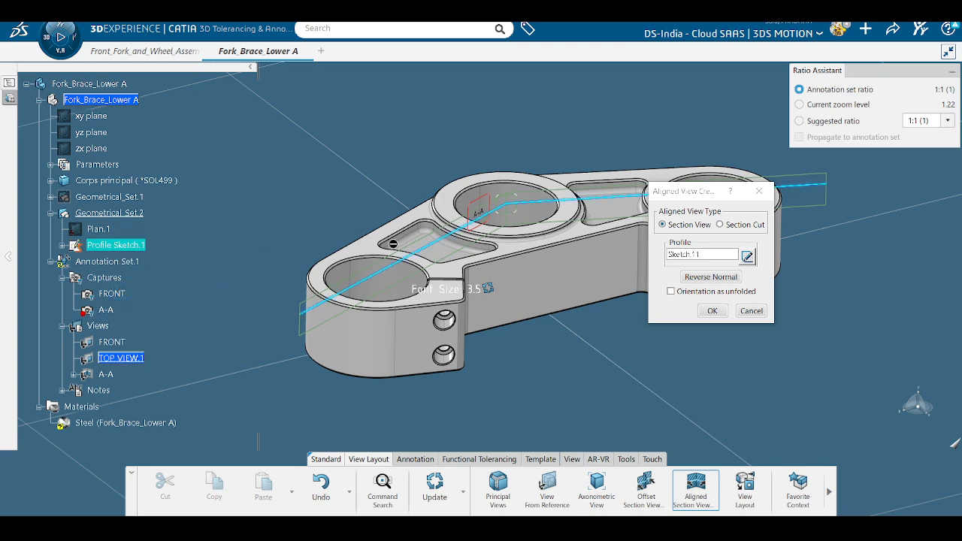
click(712, 312)
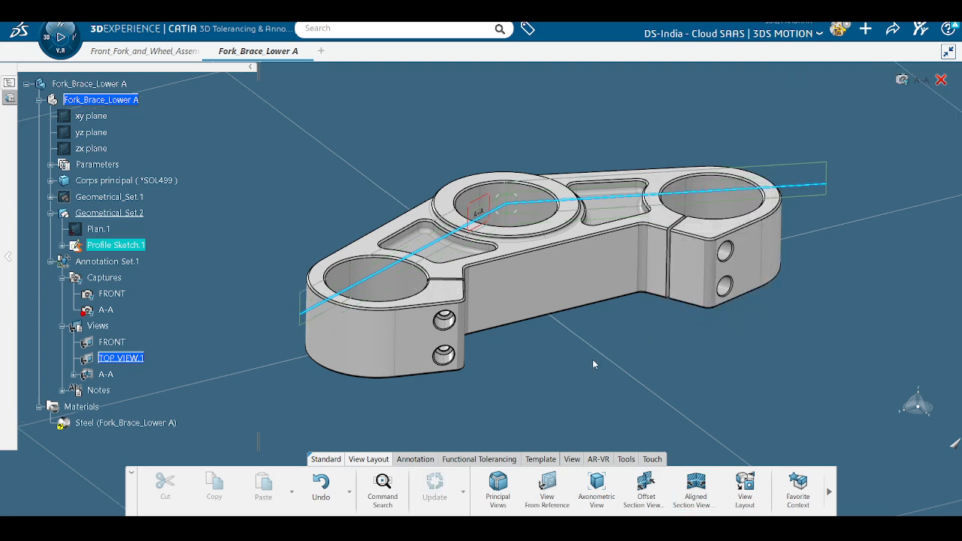
Step: Preview the part cut by section A-A, then exit and reorient toward the end boss
scroll(243, 383, up, 2)
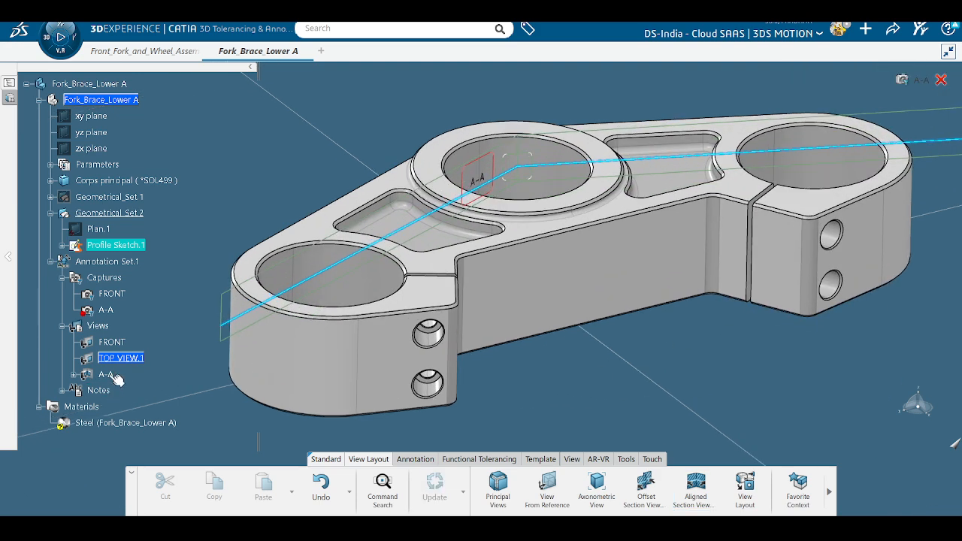
click(106, 374)
scroll(499, 268, up, 3)
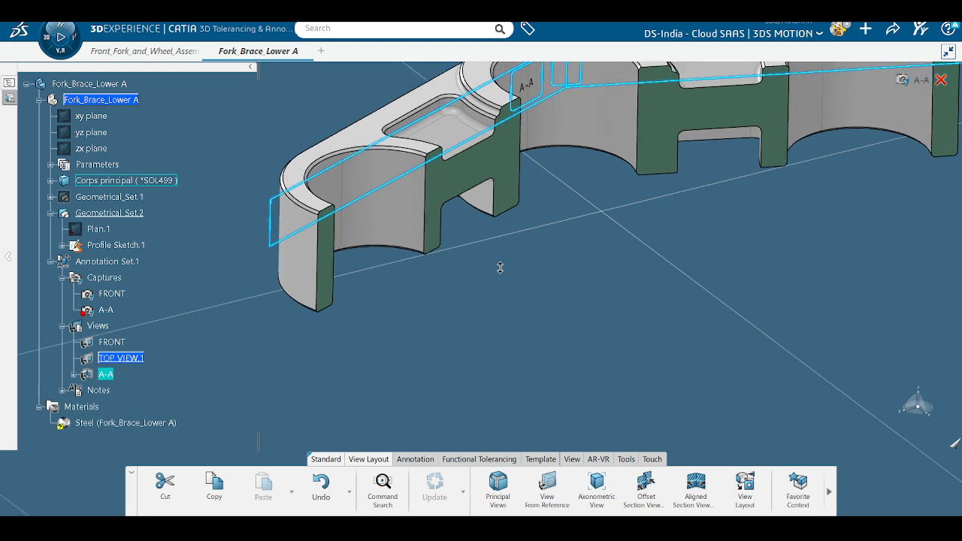
middle_drag(500, 268, 495, 353)
click(684, 378)
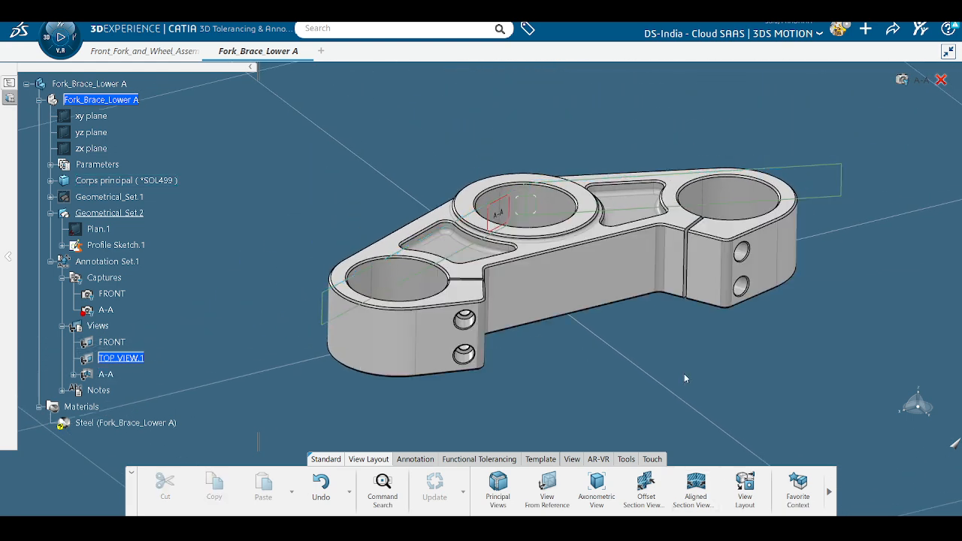
scroll(451, 398, up, 1)
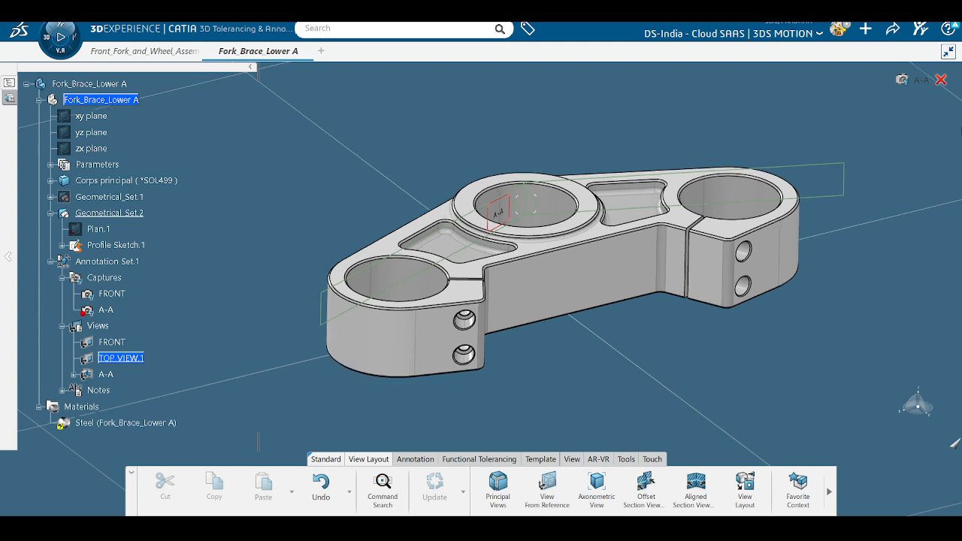
click(940, 78)
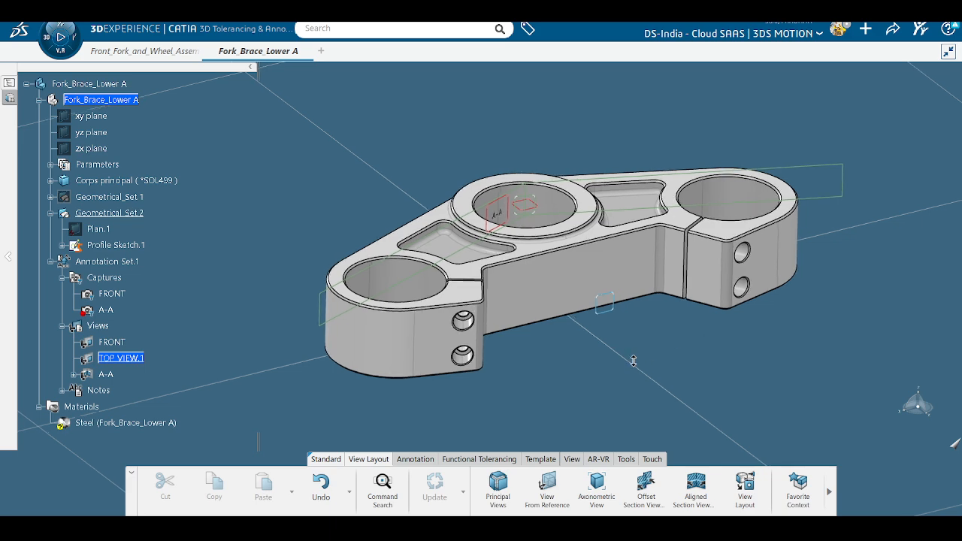
scroll(640, 359, up, 3)
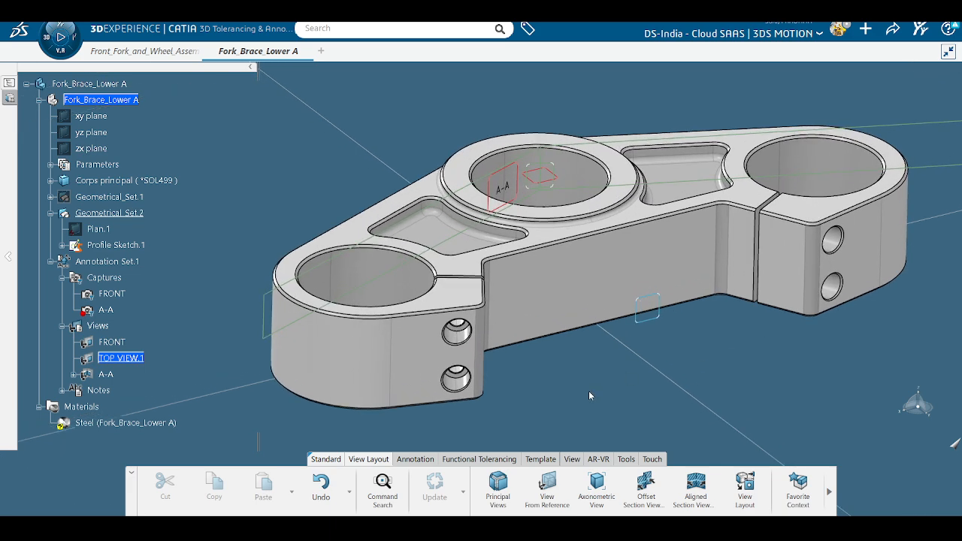
middle_drag(590, 385, 586, 355)
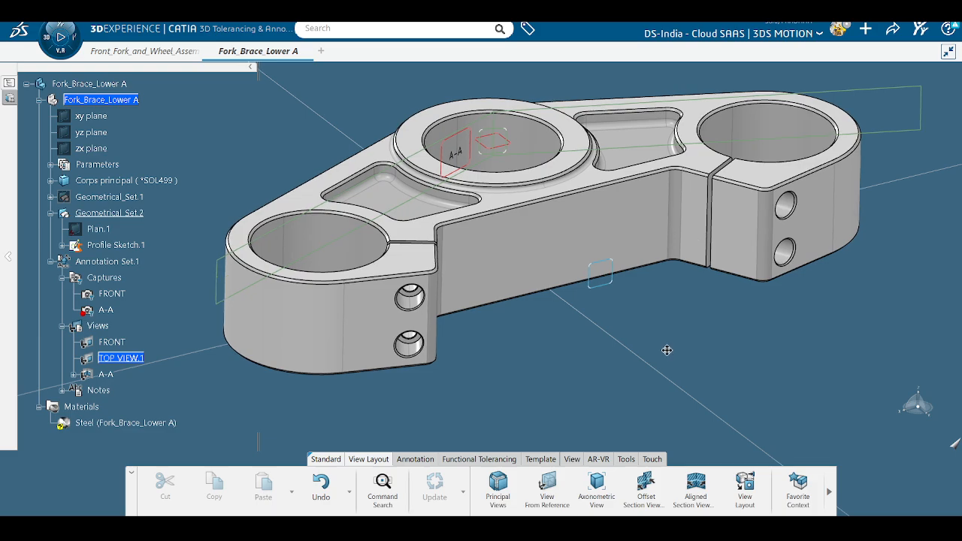
middle_drag(666, 350, 646, 305)
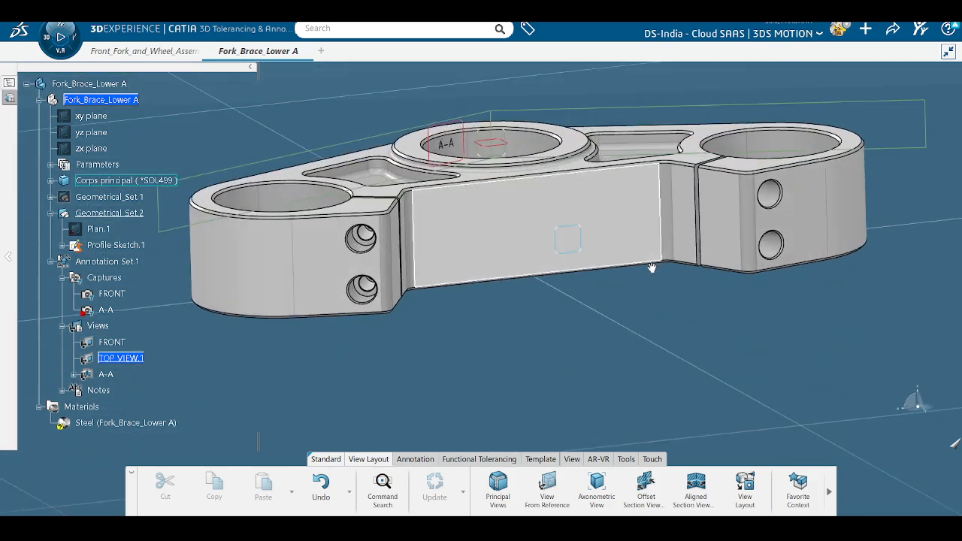
mouse_move(652, 269)
middle_down()
mouse_move(318, 359)
mouse_move(377, 337)
mouse_move(311, 320)
mouse_move(683, 275)
mouse_move(692, 361)
mouse_move(485, 291)
mouse_move(451, 353)
middle_up()
Step: Open the Tolerancing Advisor and select the fork brace's bottom face
click(406, 463)
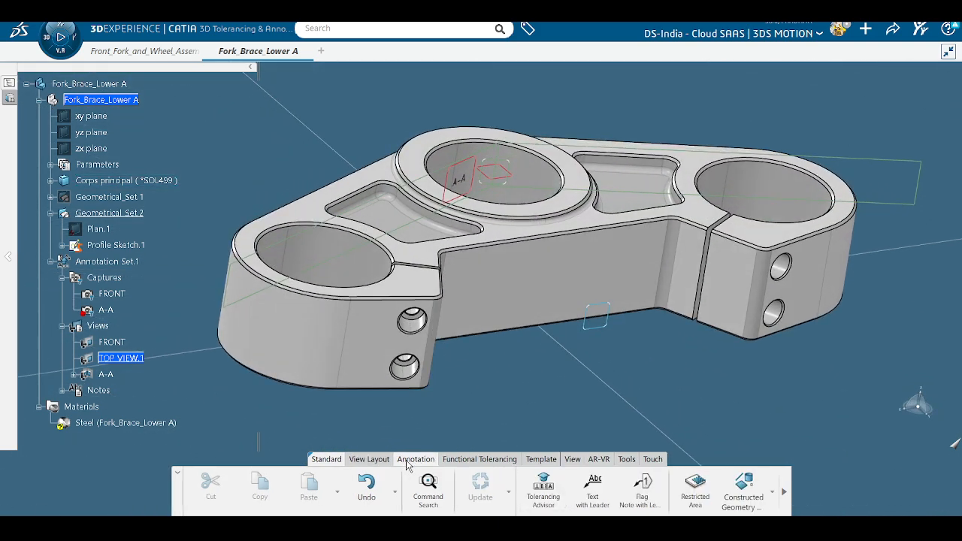
click(559, 498)
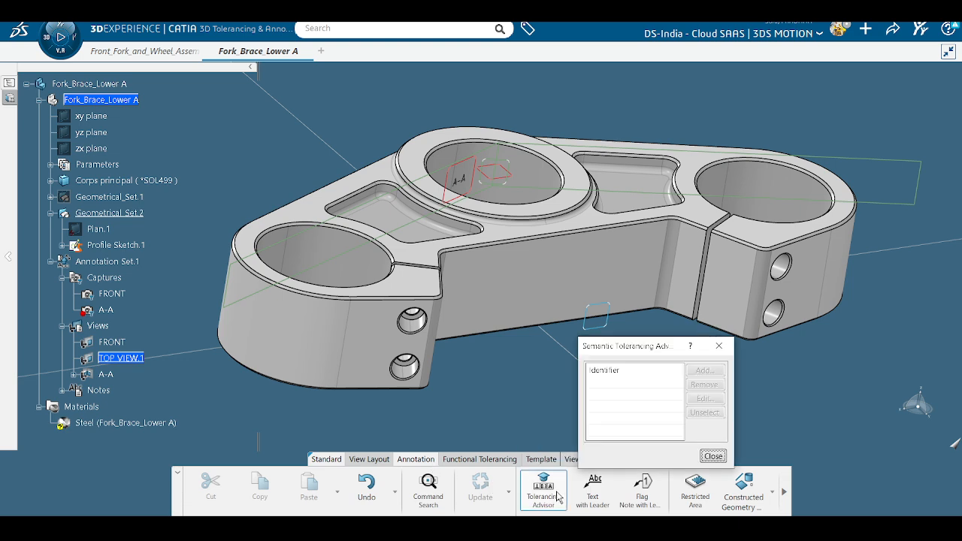
drag(649, 347, 789, 346)
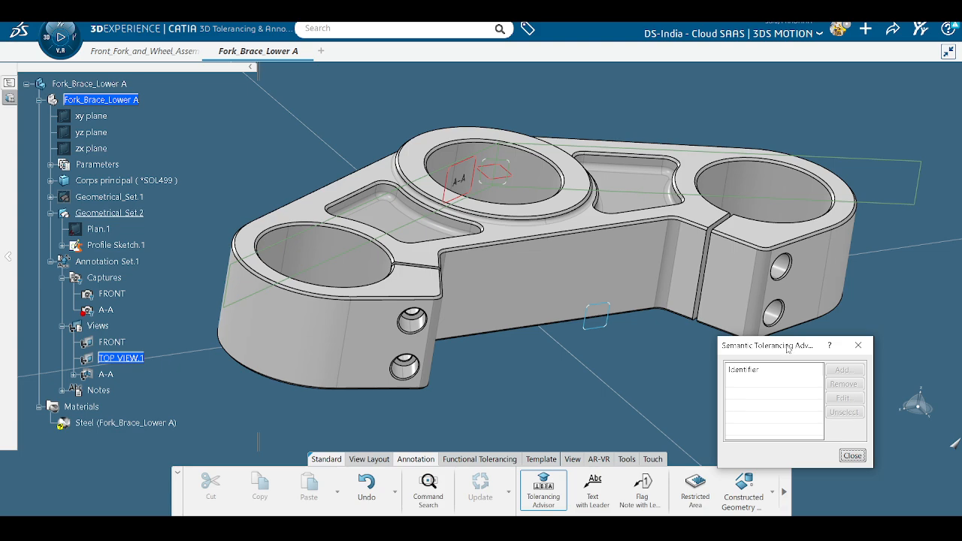
middle_drag(438, 348, 445, 311)
scroll(569, 314, up, 2)
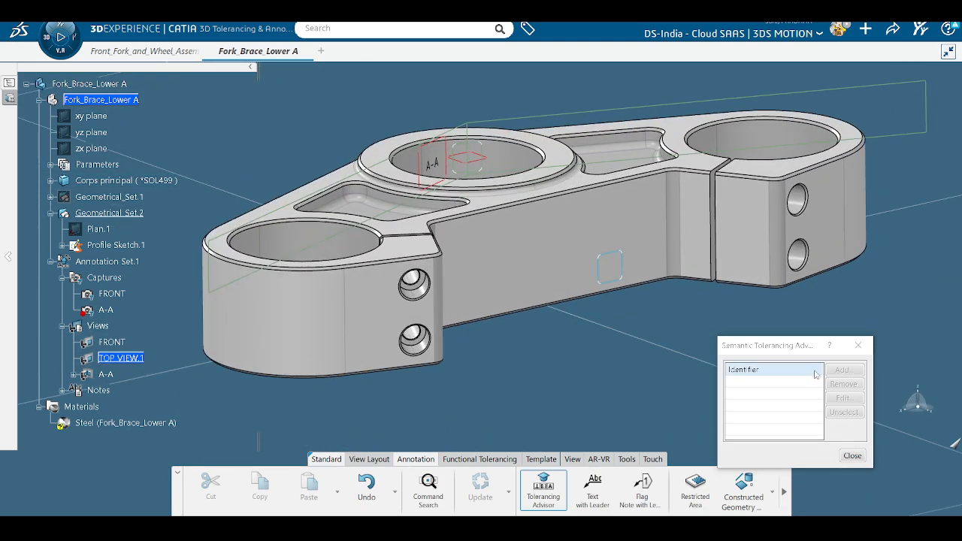
middle_drag(556, 316, 525, 325)
click(561, 248)
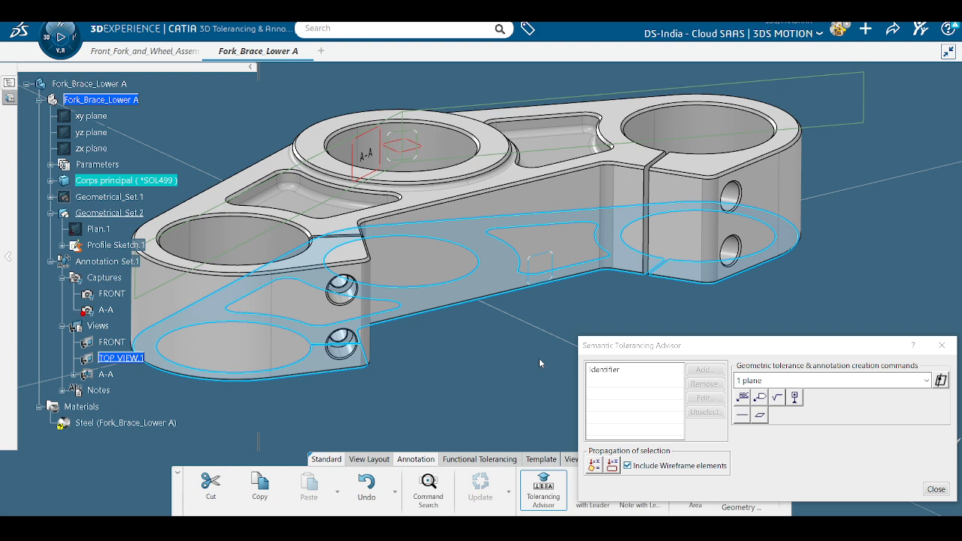
middle_drag(535, 358, 580, 359)
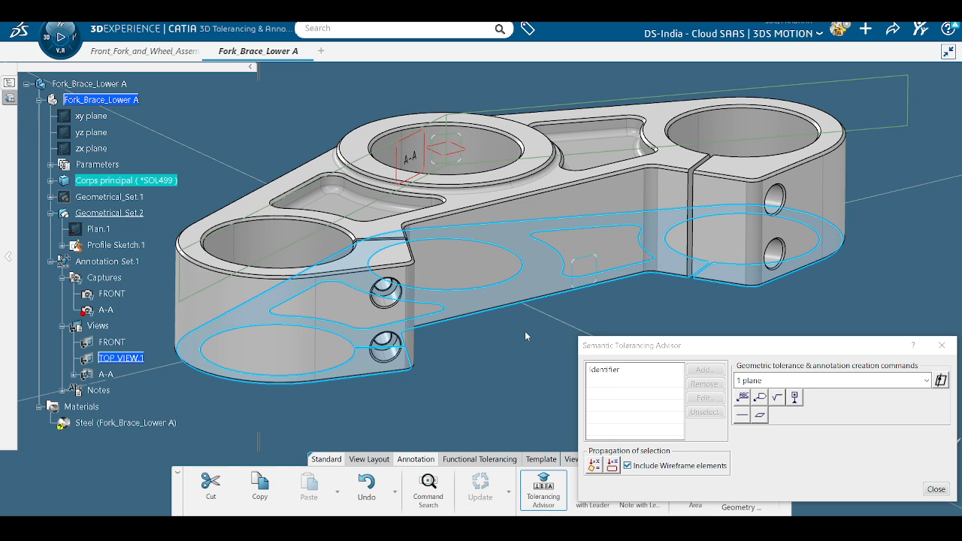
Step: Define datum feature A on the bottom face and close the advisor
click(797, 398)
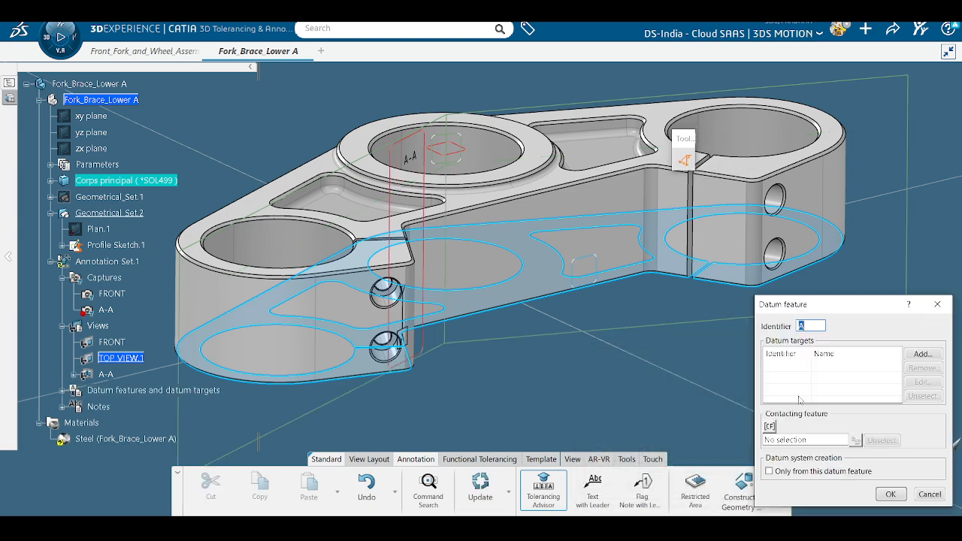
middle_drag(538, 343, 412, 266)
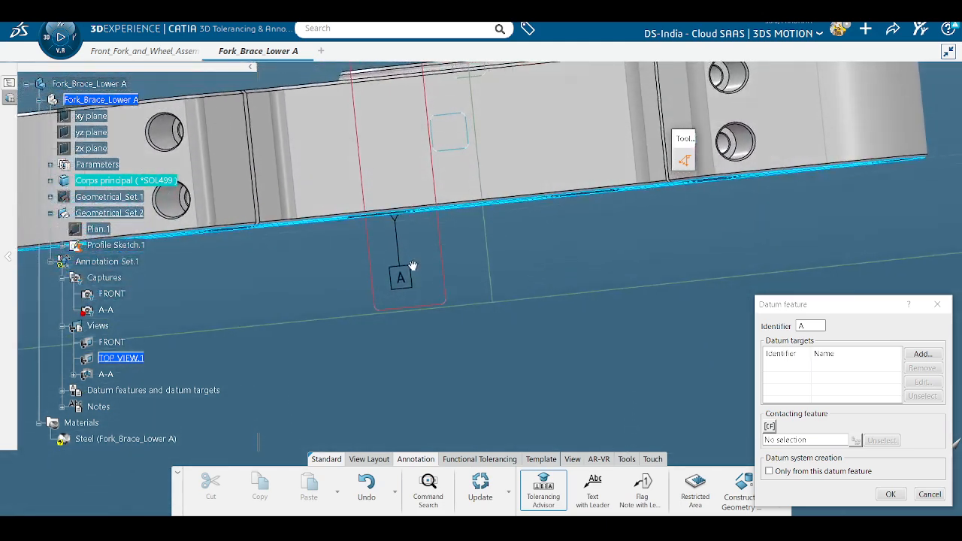
click(896, 498)
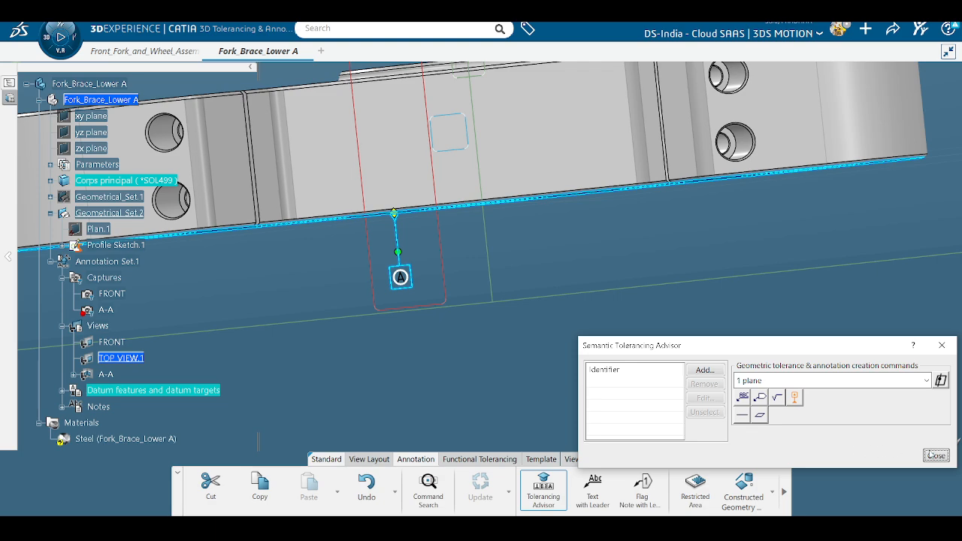
click(935, 456)
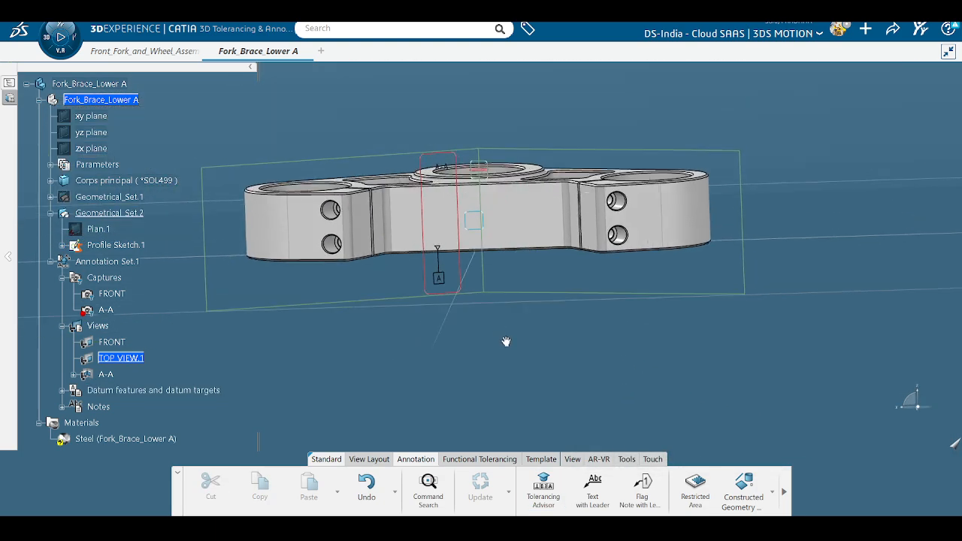
middle_drag(506, 341, 520, 308)
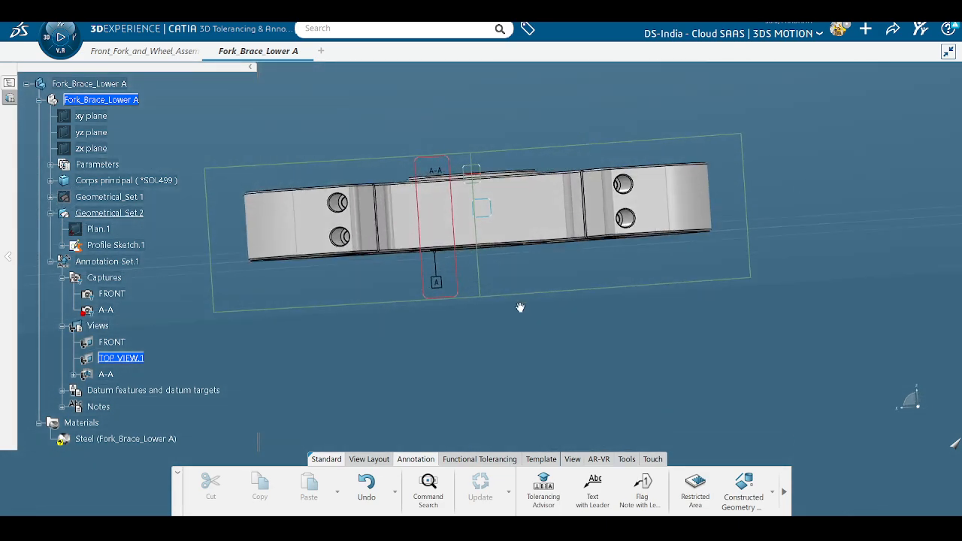
Step: Undo the datum A creation with Ctrl+Z
key(ctrl+z)
click(695, 278)
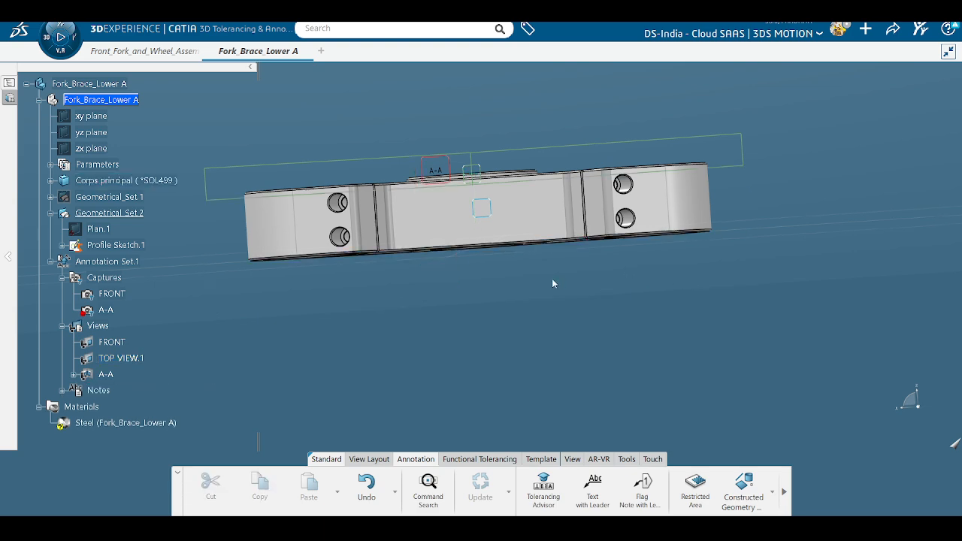
middle_drag(552, 279, 570, 331)
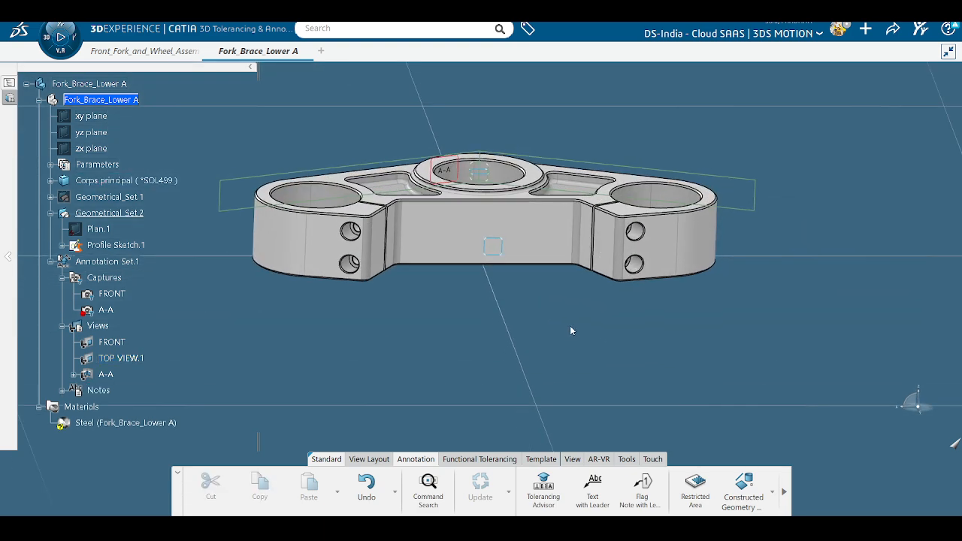
Step: Make FRONT the active annotation view
click(122, 359)
right_click(124, 359)
click(247, 382)
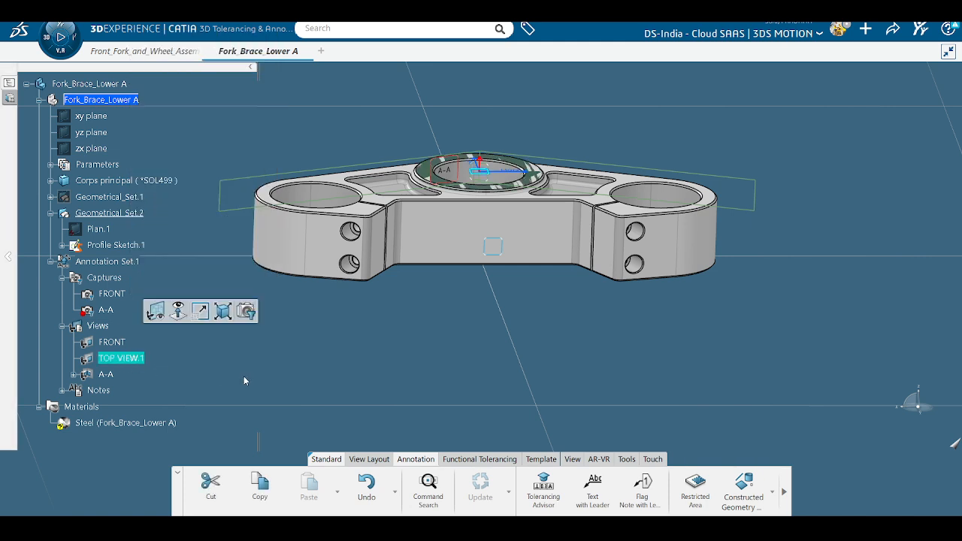
double_click(113, 343)
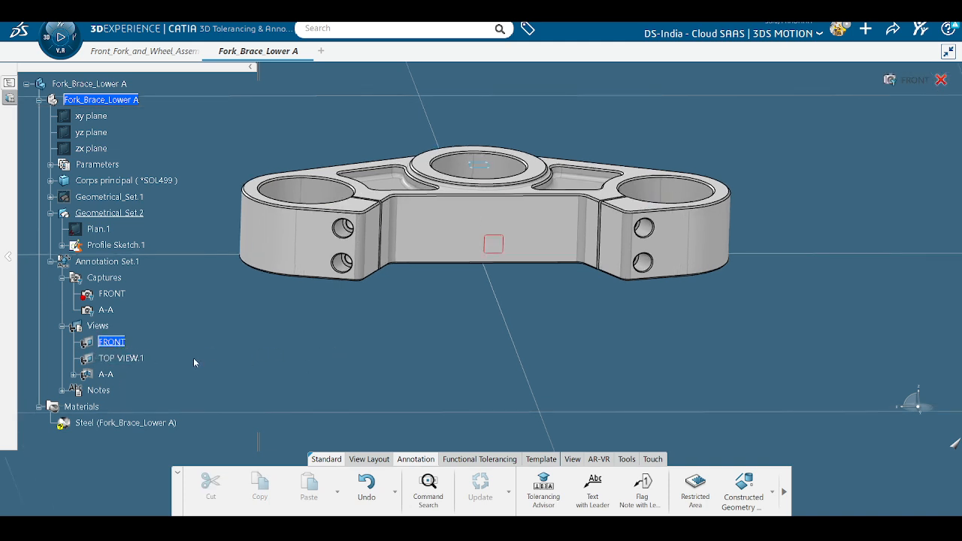
mouse_move(308, 338)
middle_down()
mouse_move(329, 404)
mouse_move(311, 387)
mouse_move(316, 322)
middle_up()
Step: Recreate datum A on the bottom face with the Tolerancing Advisor, within the FRONT view
middle_drag(397, 329, 529, 322)
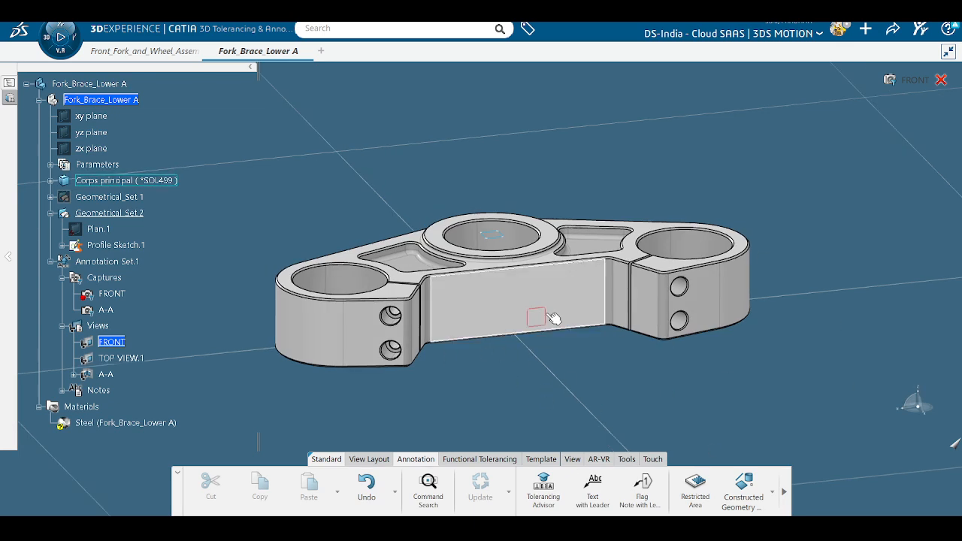
click(538, 508)
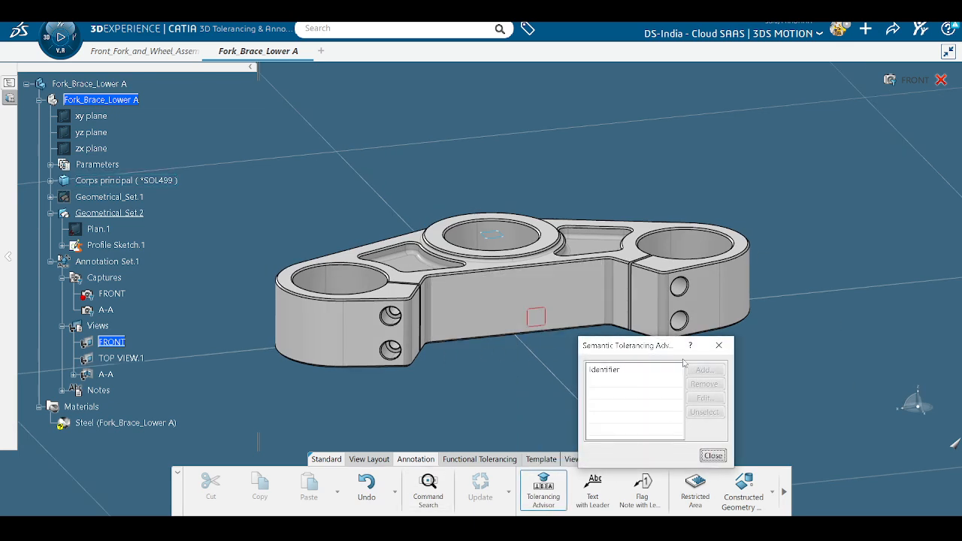
middle_drag(486, 415, 523, 239)
click(526, 294)
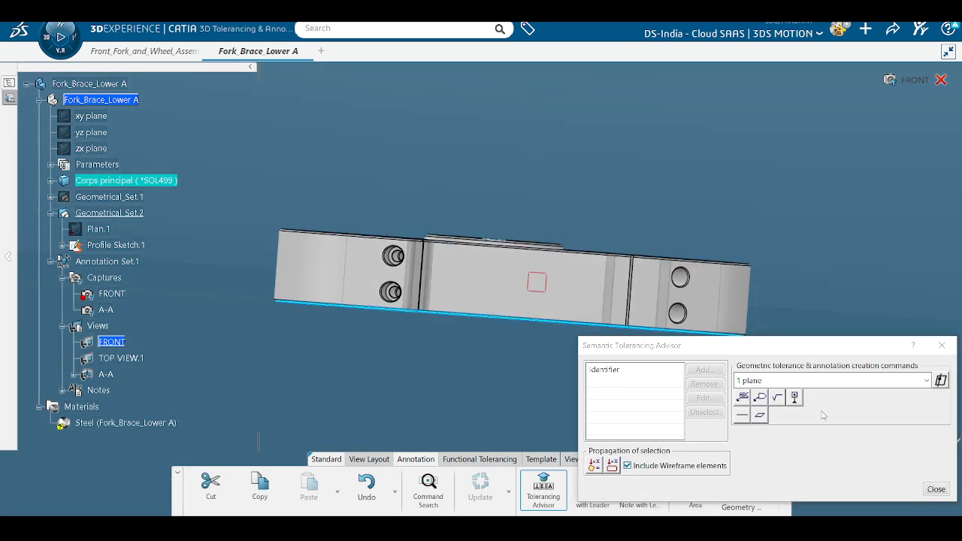
click(794, 397)
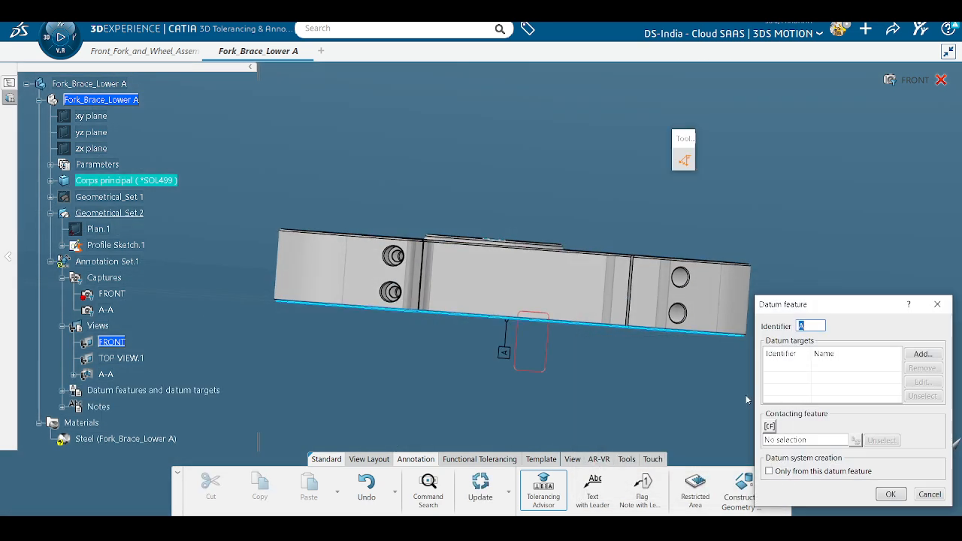
middle_drag(598, 403, 542, 399)
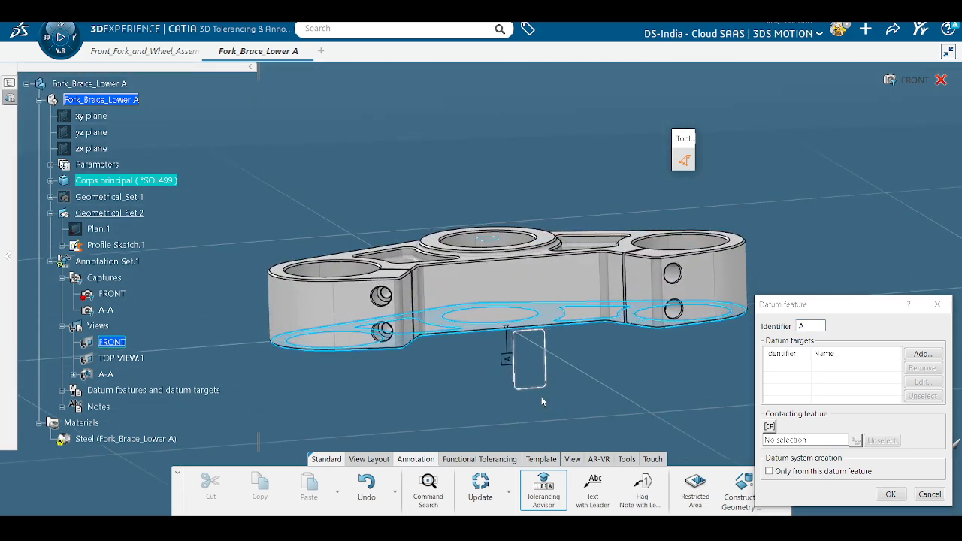
click(890, 494)
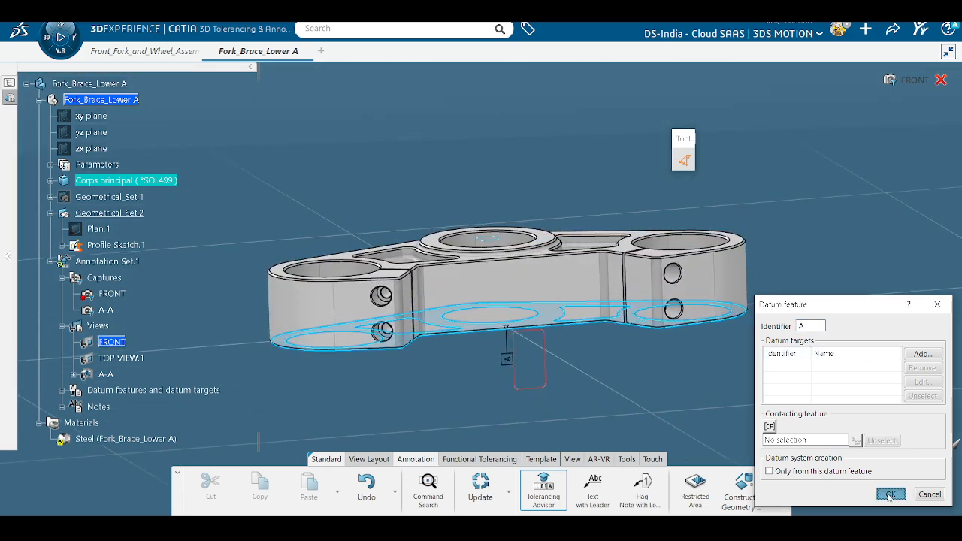
click(935, 456)
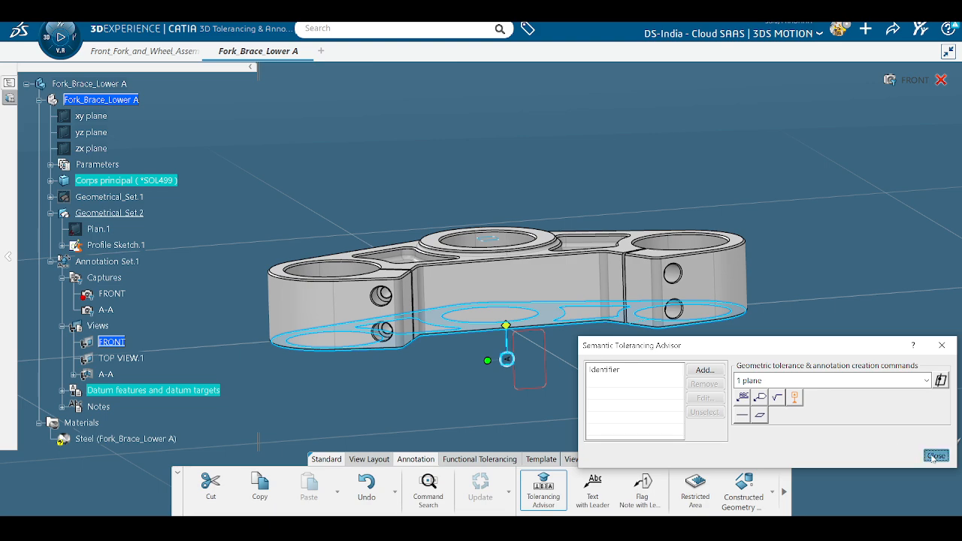
Step: Orbit the part to inspect datum A and bring up its label's options
scroll(544, 401, up, 5)
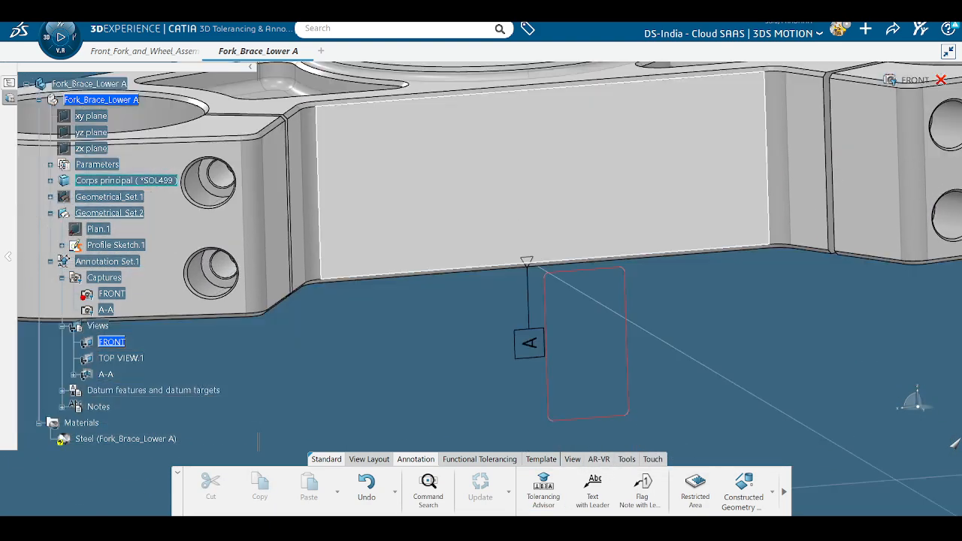
scroll(521, 291, down, 2)
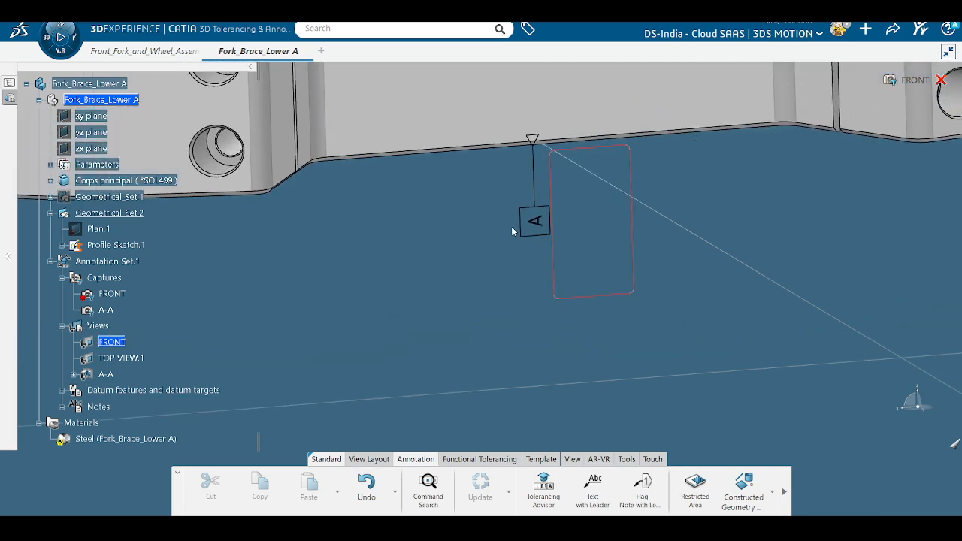
scroll(530, 286, down, 5)
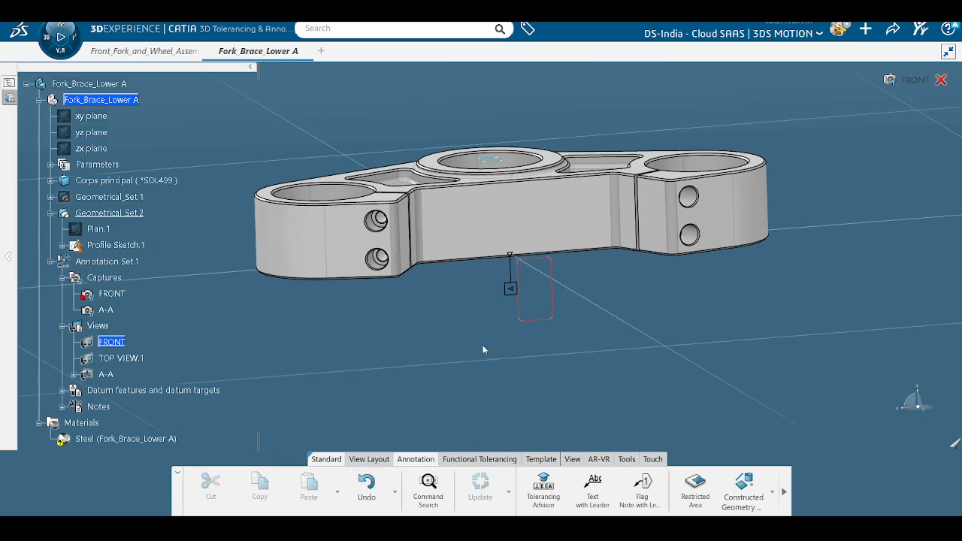
mouse_move(484, 346)
middle_down()
mouse_move(514, 370)
mouse_move(485, 341)
middle_up()
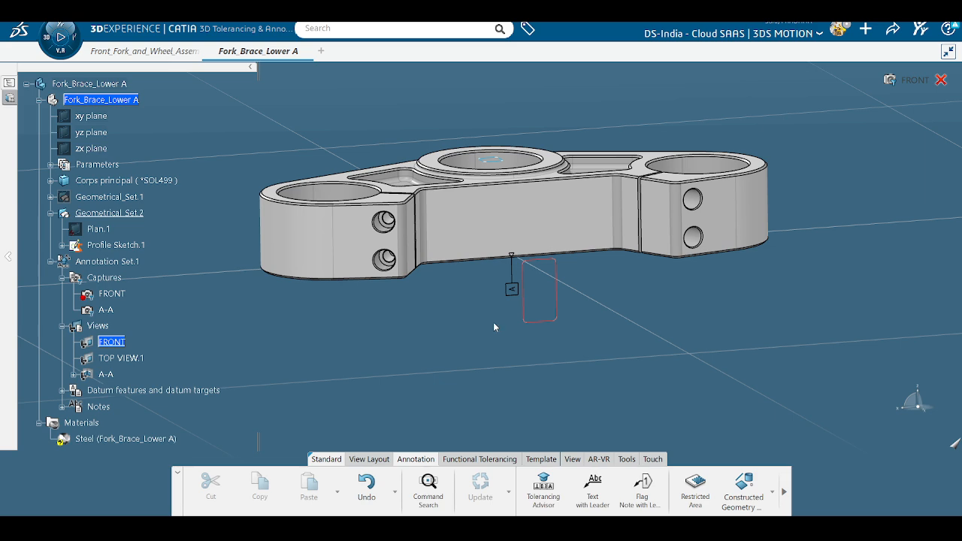
right_click(514, 290)
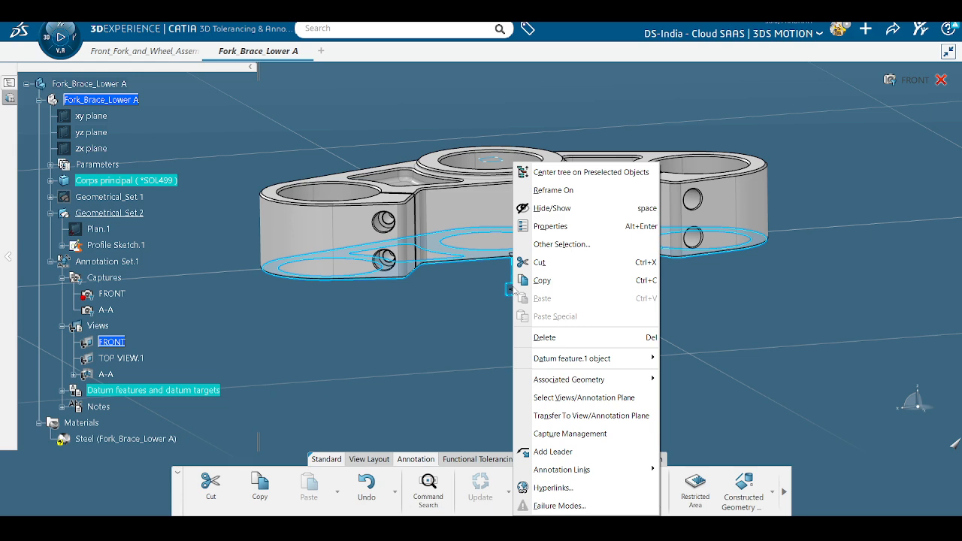
Step: In datum A's text properties, set a fixed-angle label orientation and try angles such as 0°
click(549, 226)
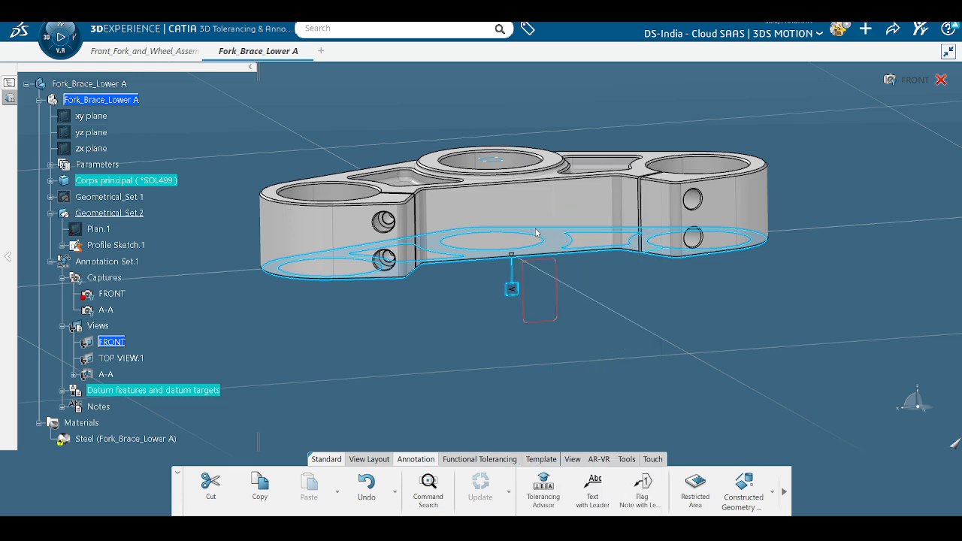
click(514, 135)
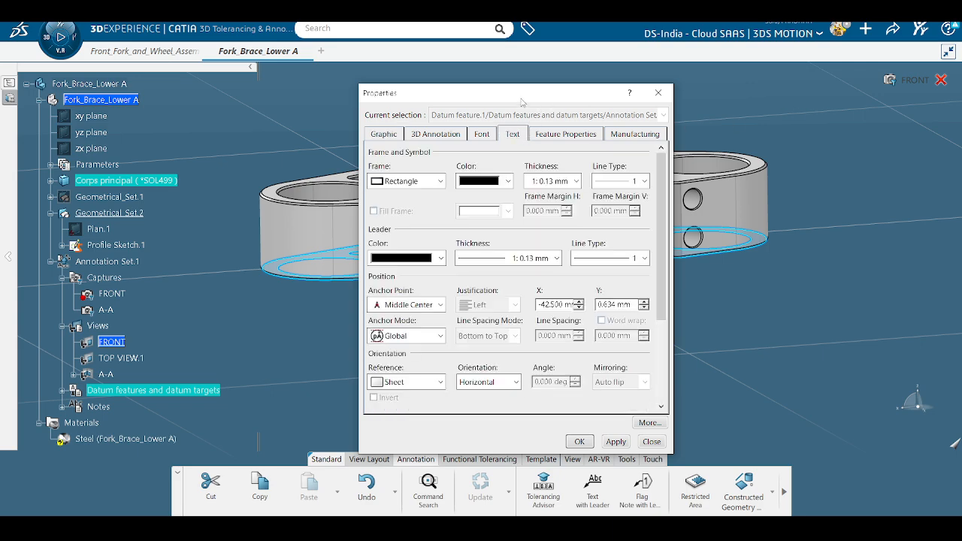
drag(523, 101, 751, 97)
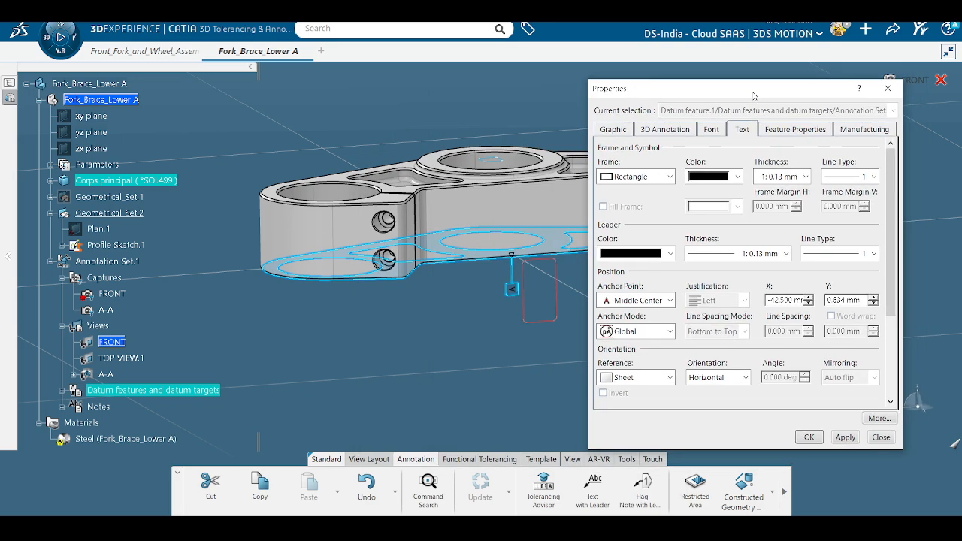
click(710, 377)
click(719, 411)
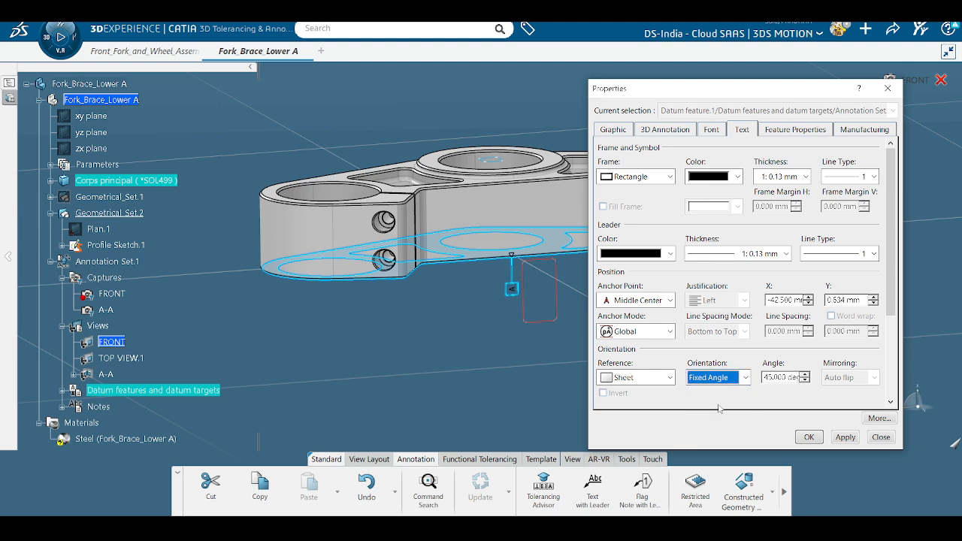
click(845, 440)
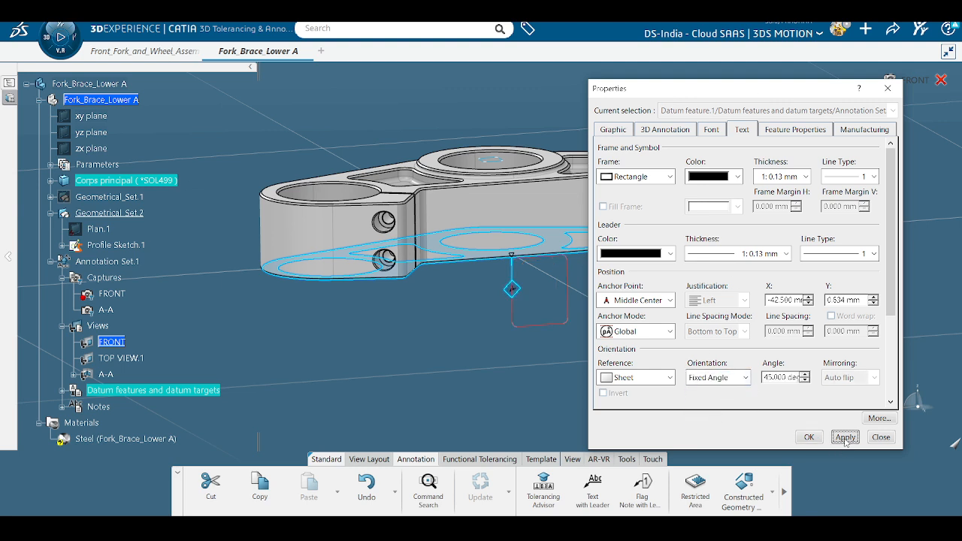
drag(763, 379, 832, 379)
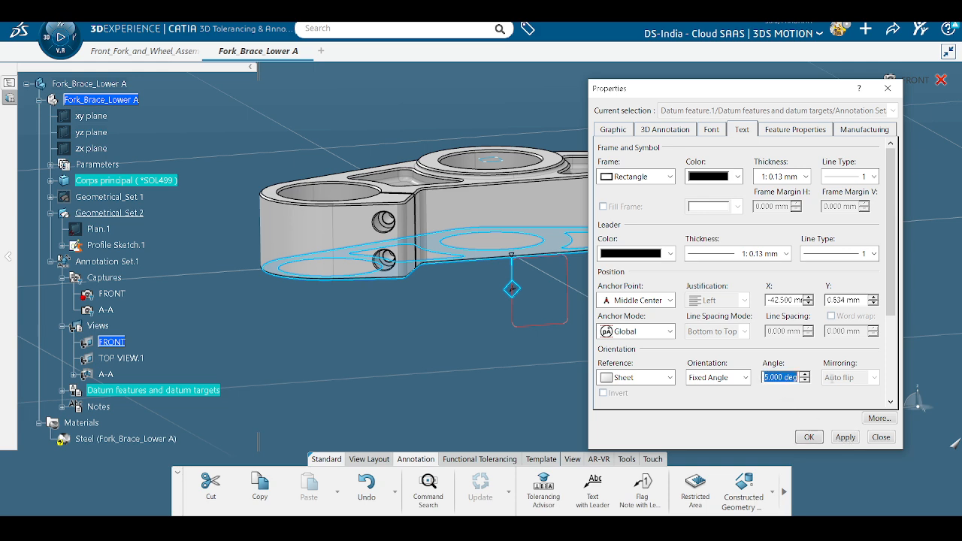
text(0)
click(844, 439)
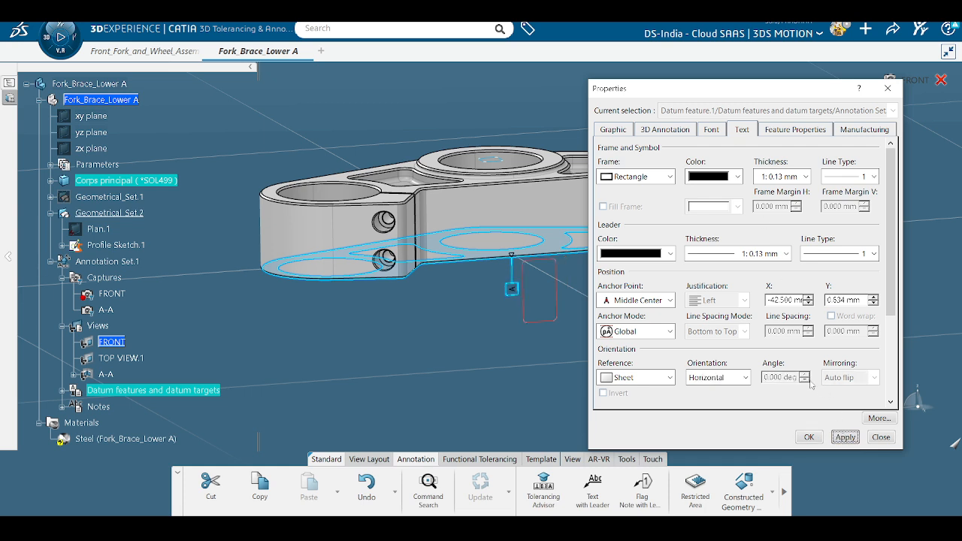
Step: Try a 45° fixed angle, then a vertical orientation for datum A's label
click(718, 377)
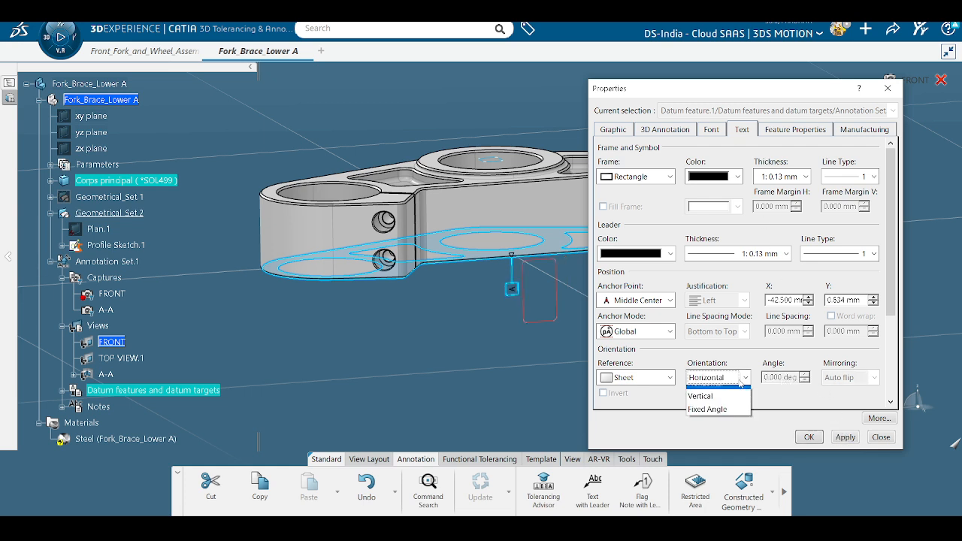
click(712, 419)
drag(763, 378, 805, 377)
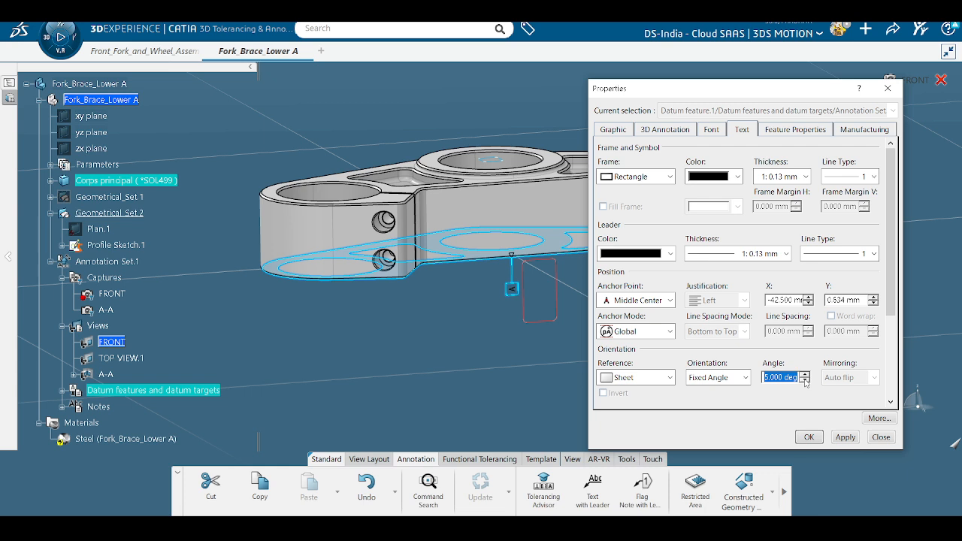
text(45)
click(846, 437)
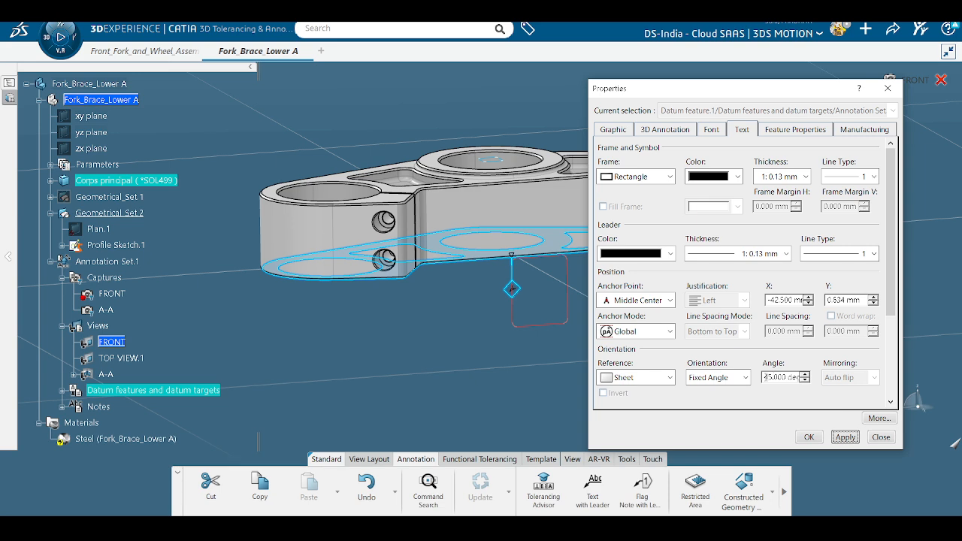
click(718, 378)
click(714, 404)
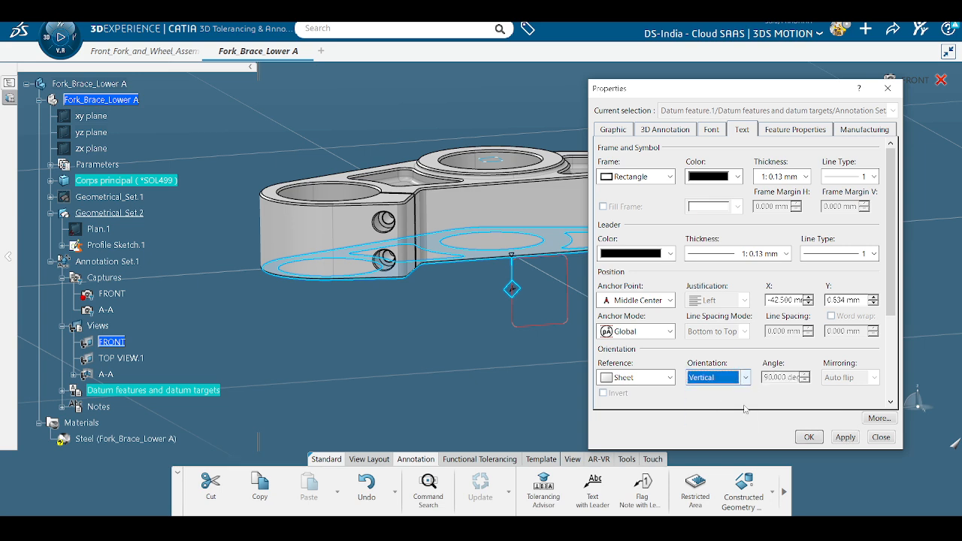
click(844, 438)
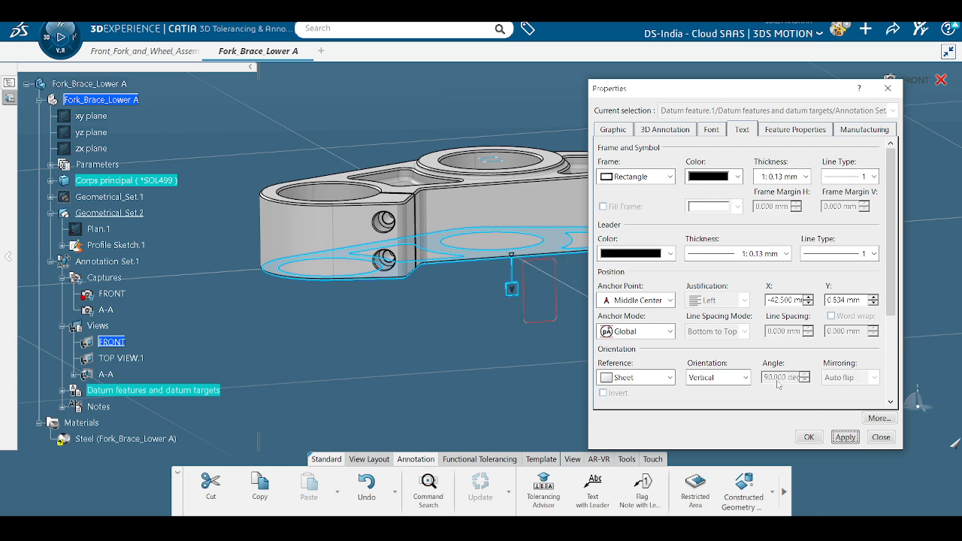
Step: Set datum A's label back to a fixed angle of -90°, apply it and close properties
click(721, 377)
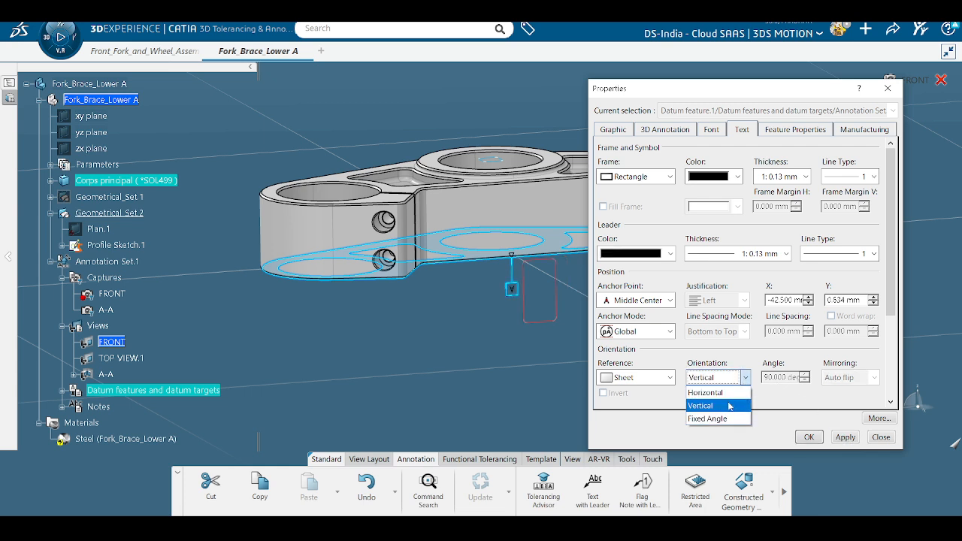
click(732, 405)
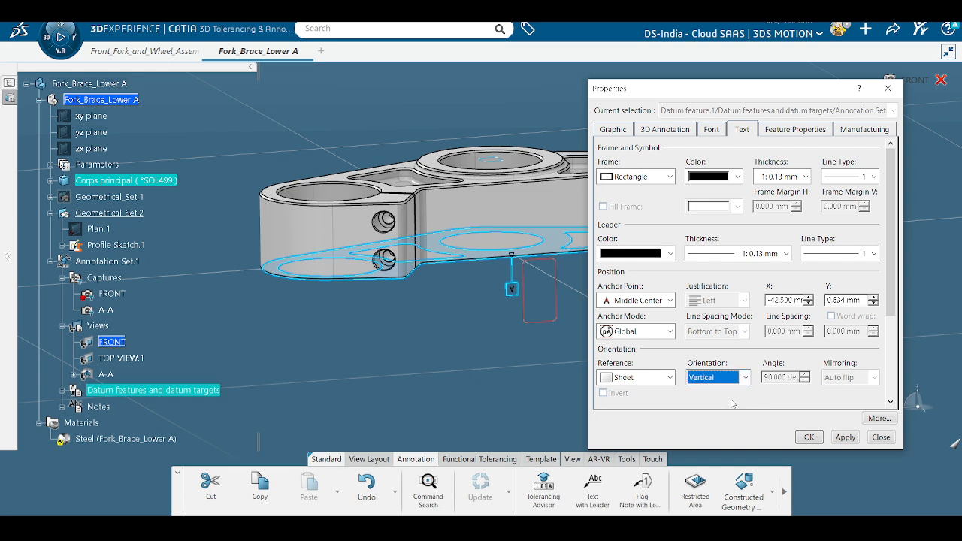
click(745, 378)
click(719, 421)
drag(764, 378, 846, 380)
text(45)
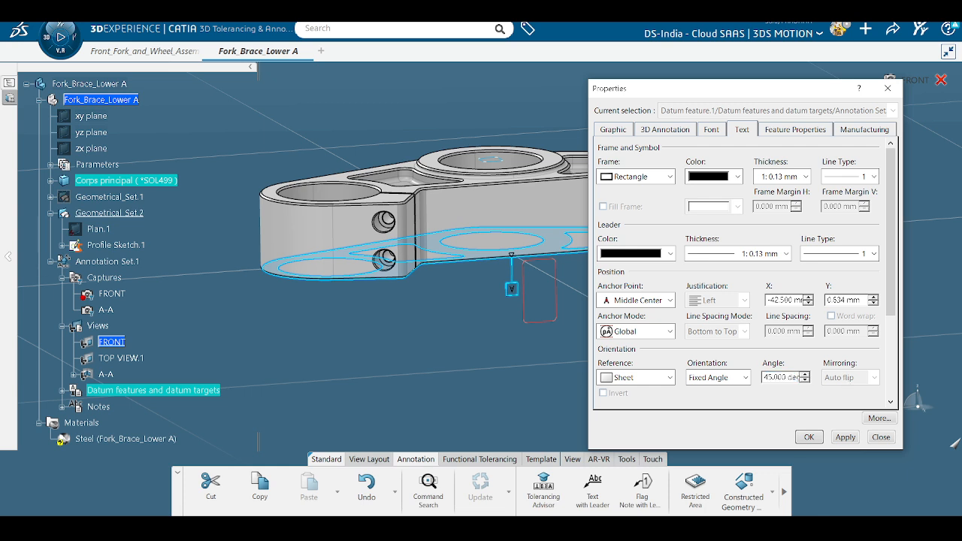
key(Delete)
key(Delete)
key(Delete)
key(Delete)
key(Delete)
key(Delete)
key(Delete)
key(Delete)
key(Delete)
key(Delete)
click(843, 438)
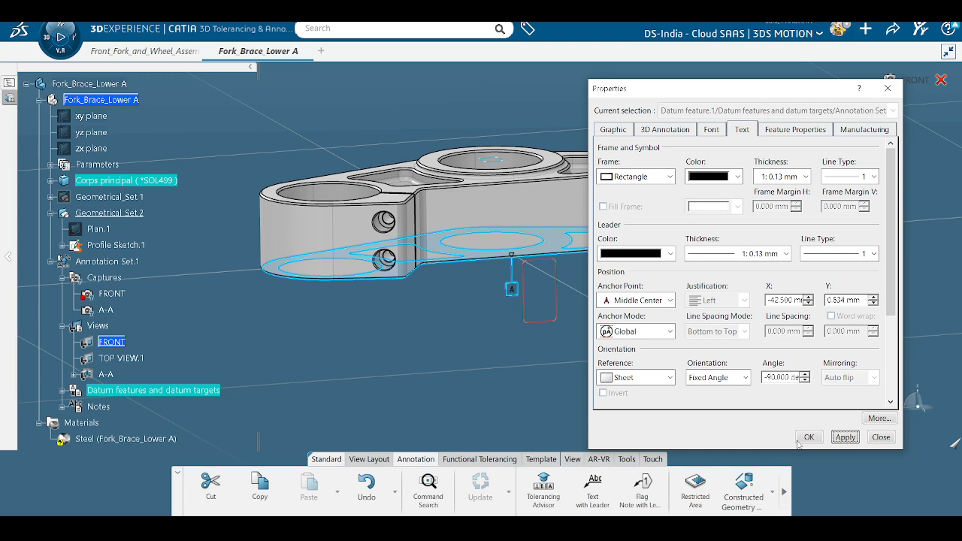
click(808, 438)
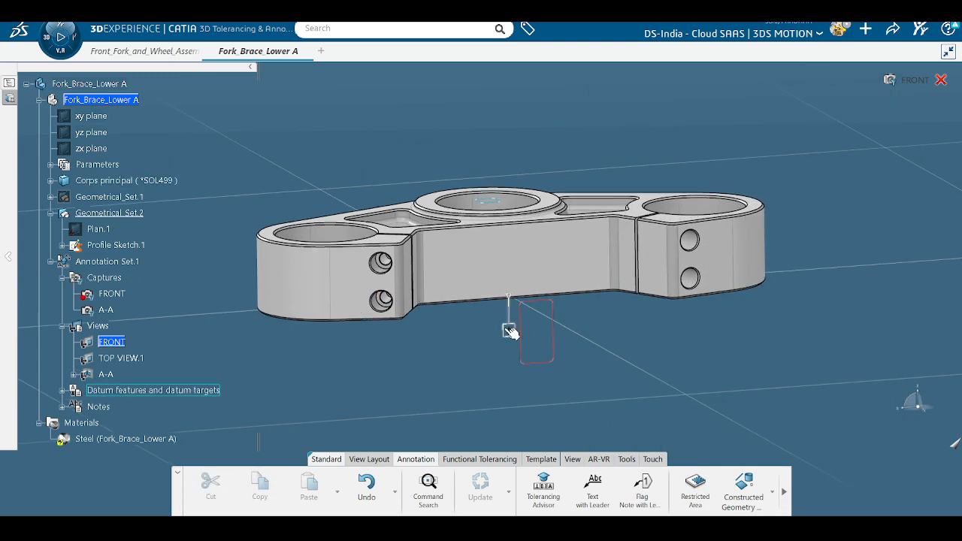
right_click(511, 331)
click(556, 223)
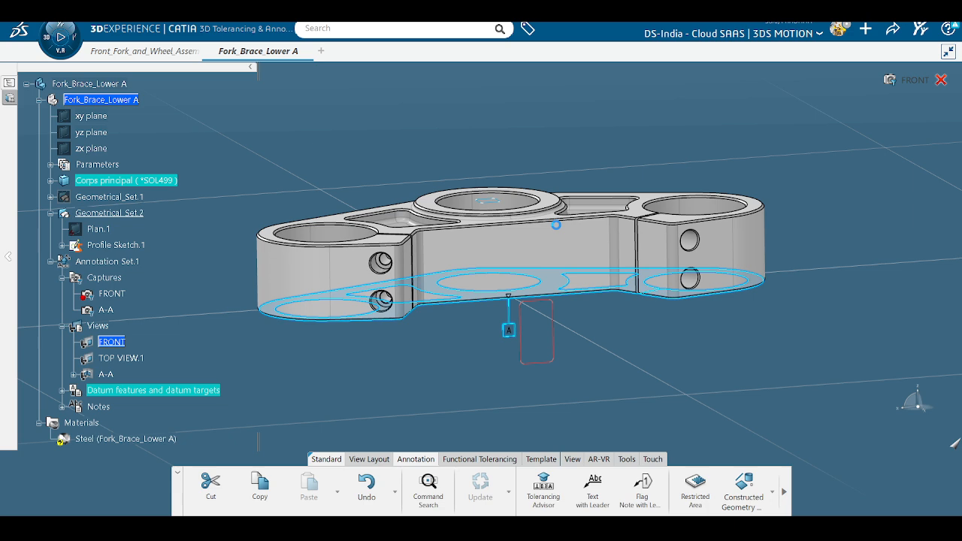
click(615, 131)
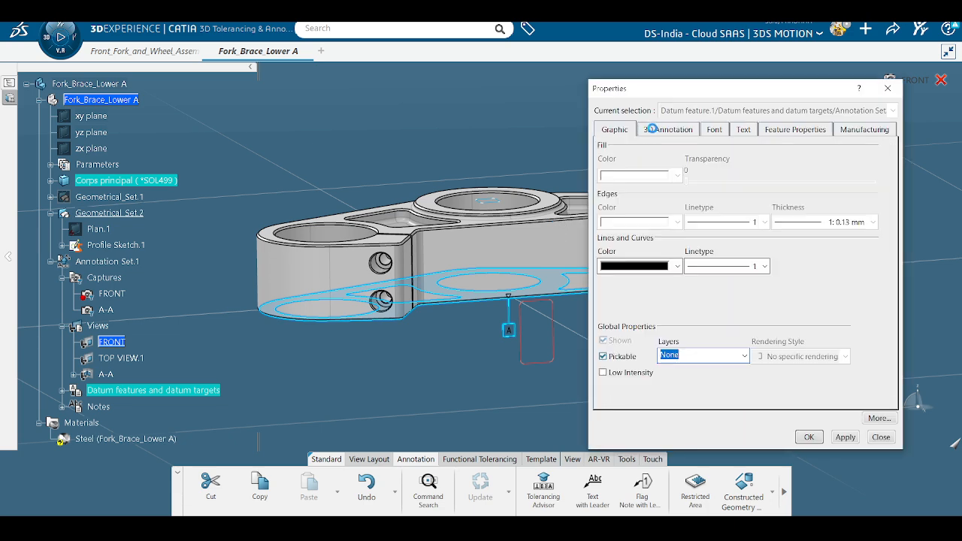
click(665, 129)
click(711, 131)
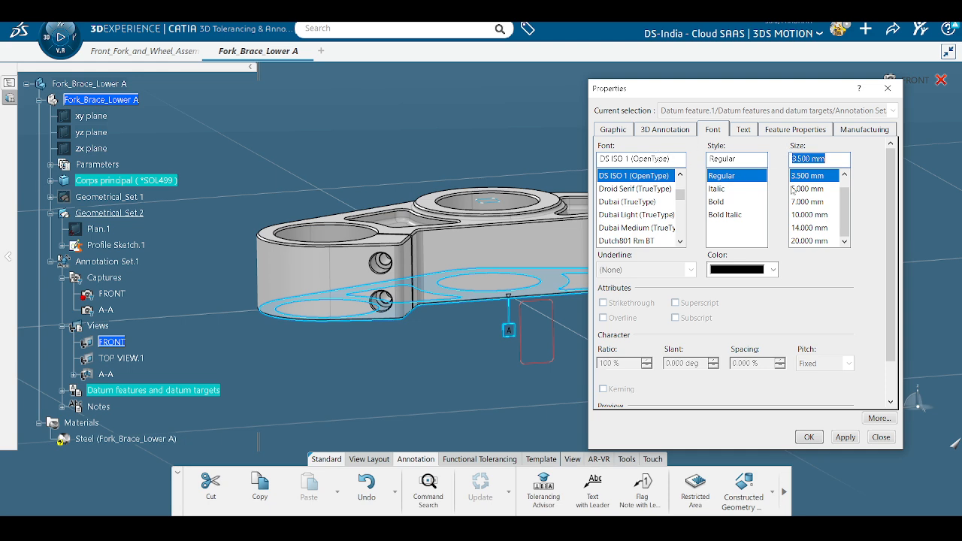
click(743, 130)
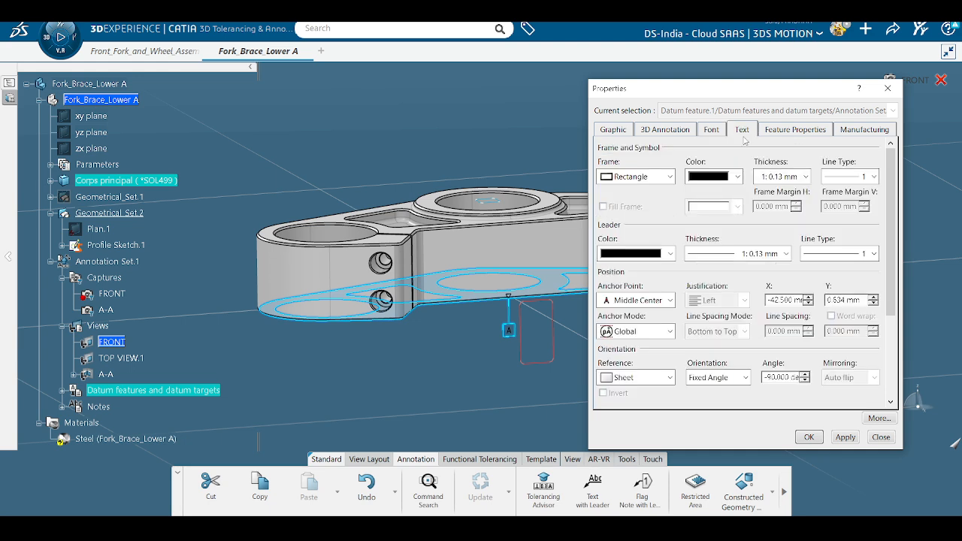
click(636, 177)
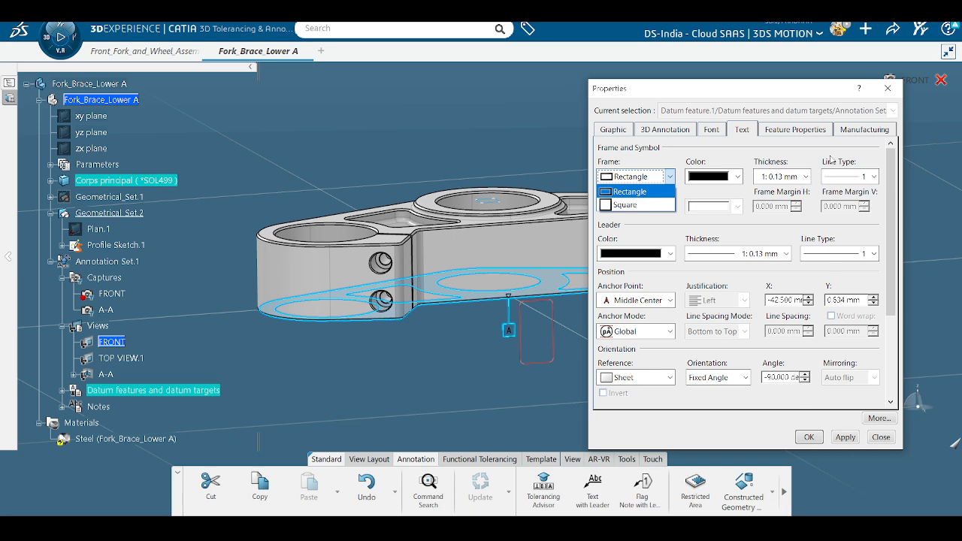
click(808, 138)
click(820, 130)
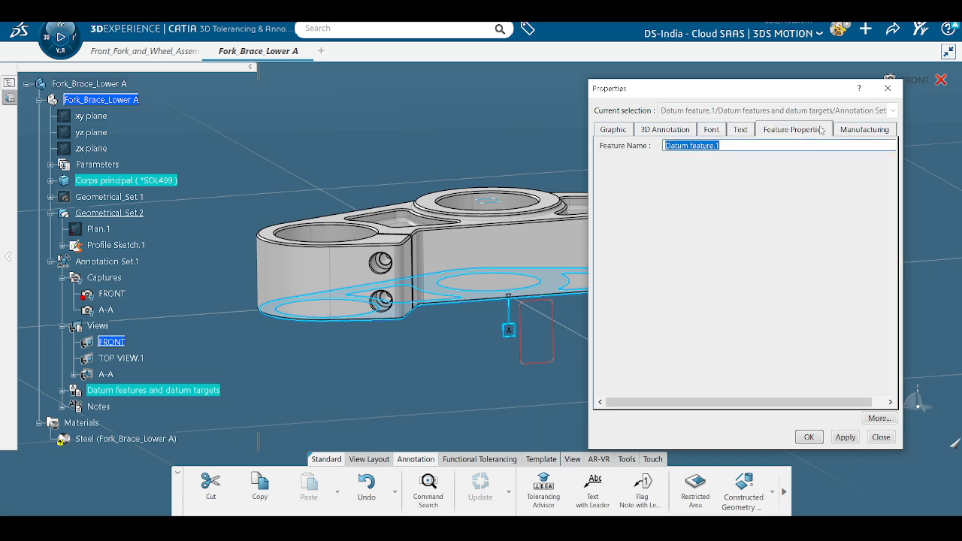
click(866, 131)
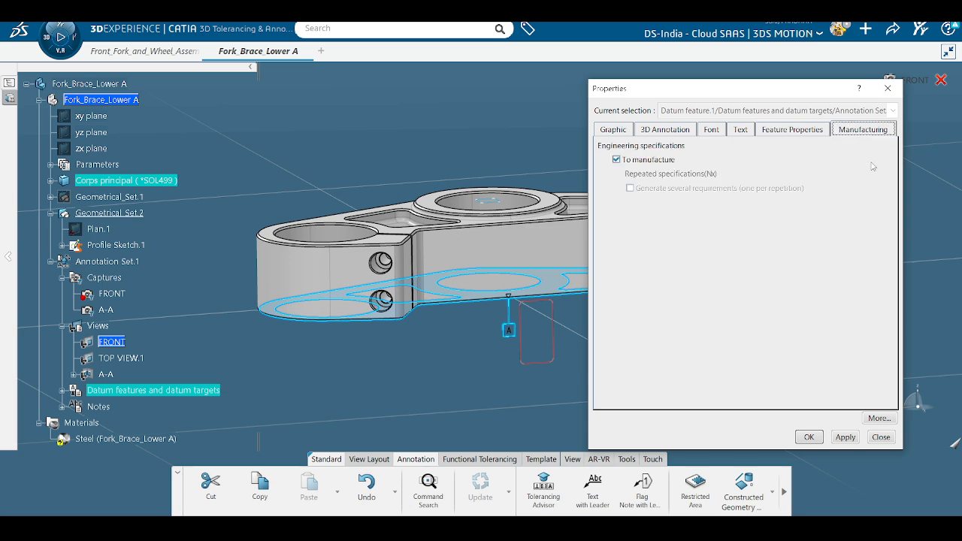
click(809, 437)
middle_drag(604, 370, 575, 323)
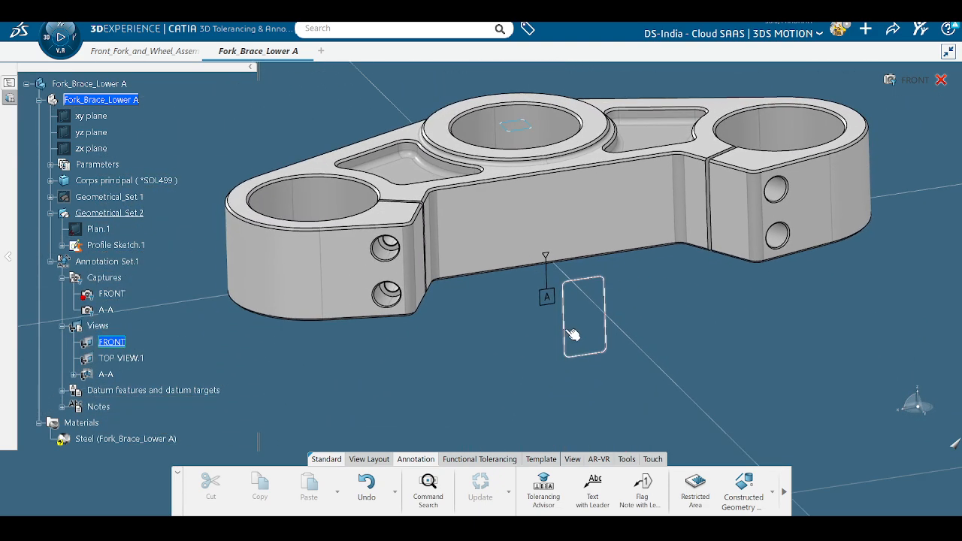
middle_drag(517, 315, 503, 281)
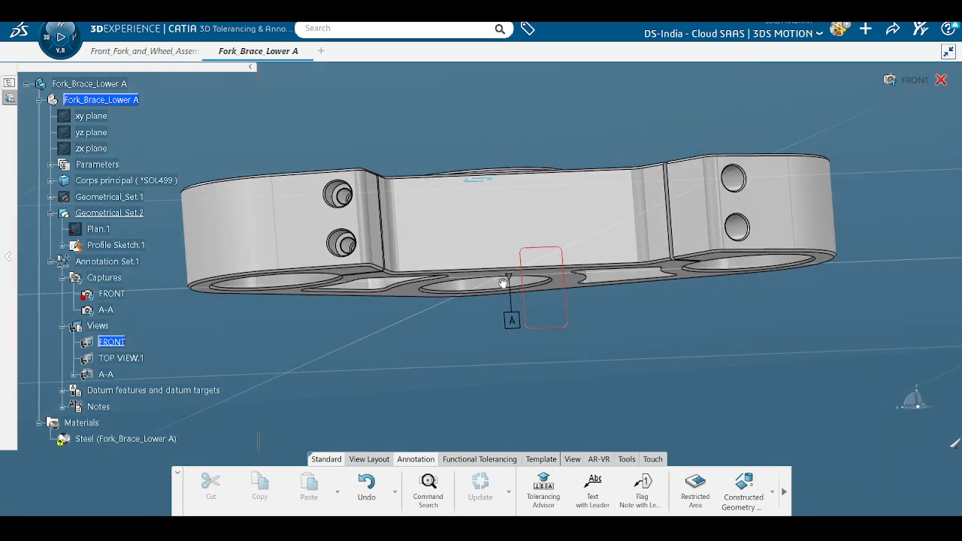
click(544, 485)
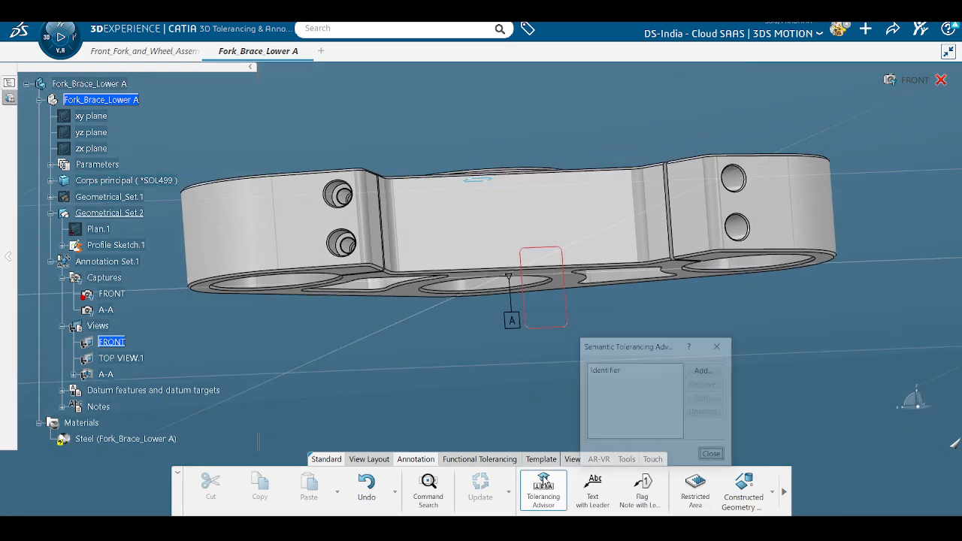
Step: Select the fork brace's bottom and top faces in the Tolerancing Advisor
click(423, 293)
middle_drag(423, 293, 270, 251)
click(269, 250)
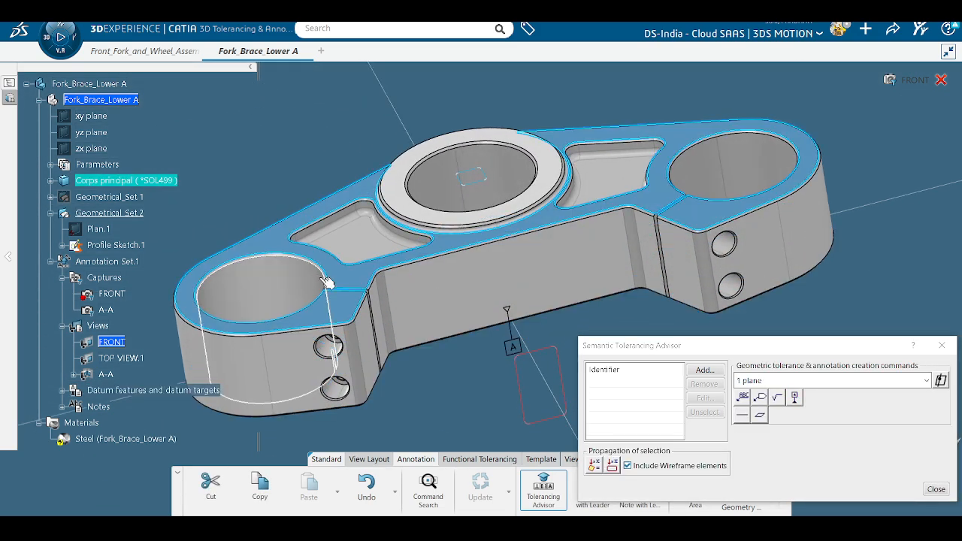
middle_drag(399, 402, 384, 270)
click(410, 387)
middle_drag(438, 341, 426, 256)
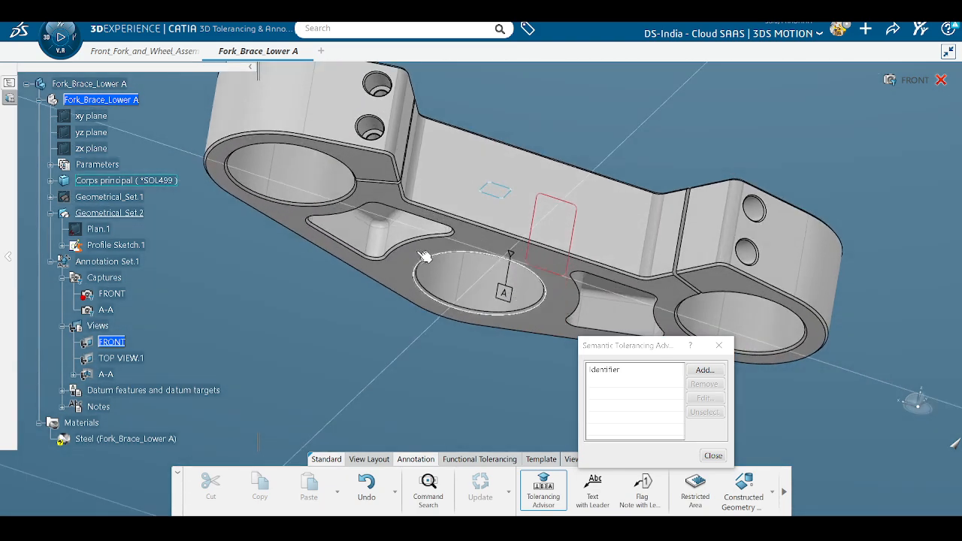
click(440, 251)
mouse_move(394, 321)
middle_down()
mouse_move(406, 286)
mouse_move(390, 236)
middle_up()
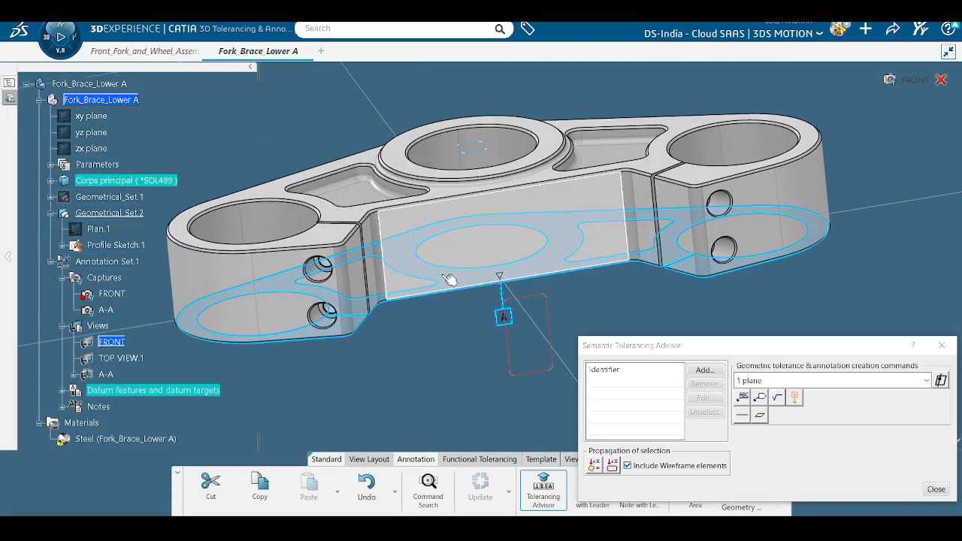
ctrl+click(284, 194)
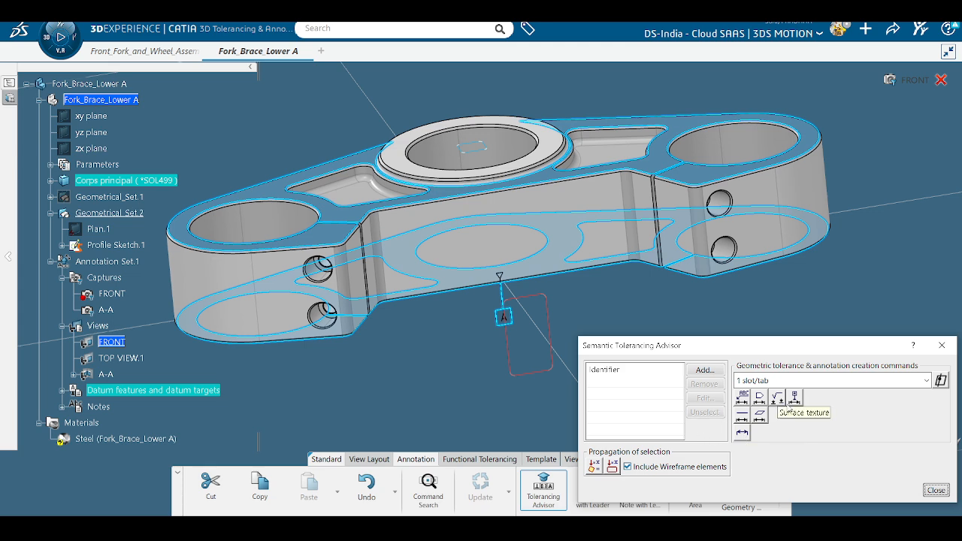
Step: Create the 42 mm distance dimension between the two faces
drag(746, 348, 721, 313)
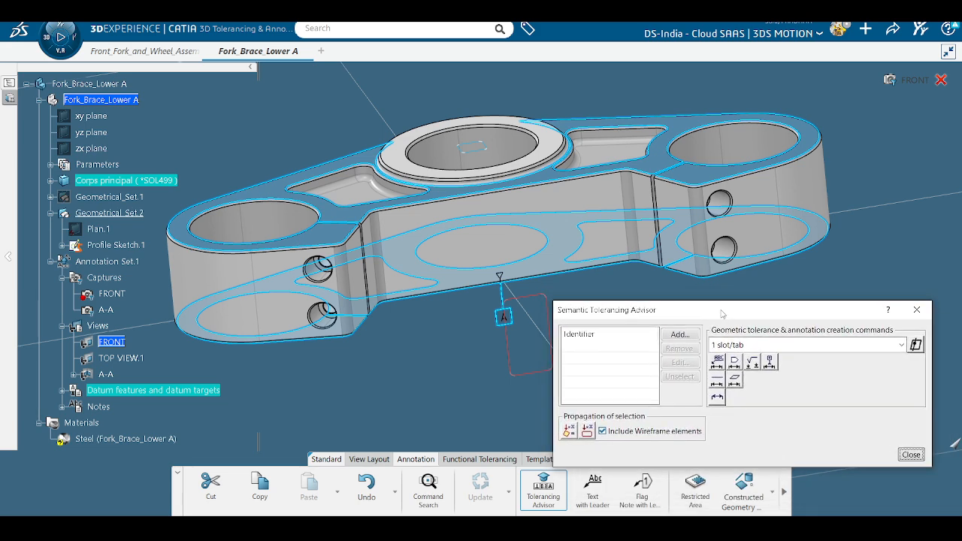
click(718, 398)
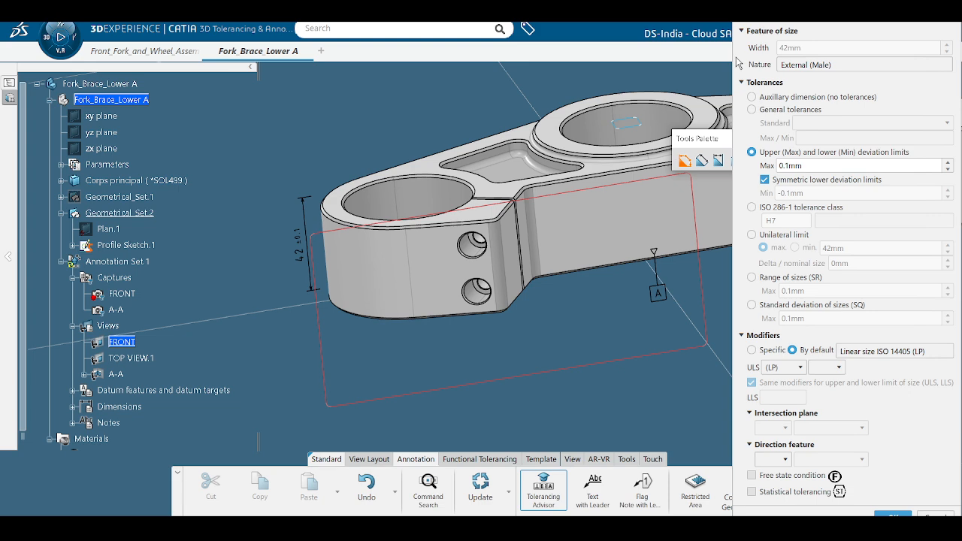
click(752, 98)
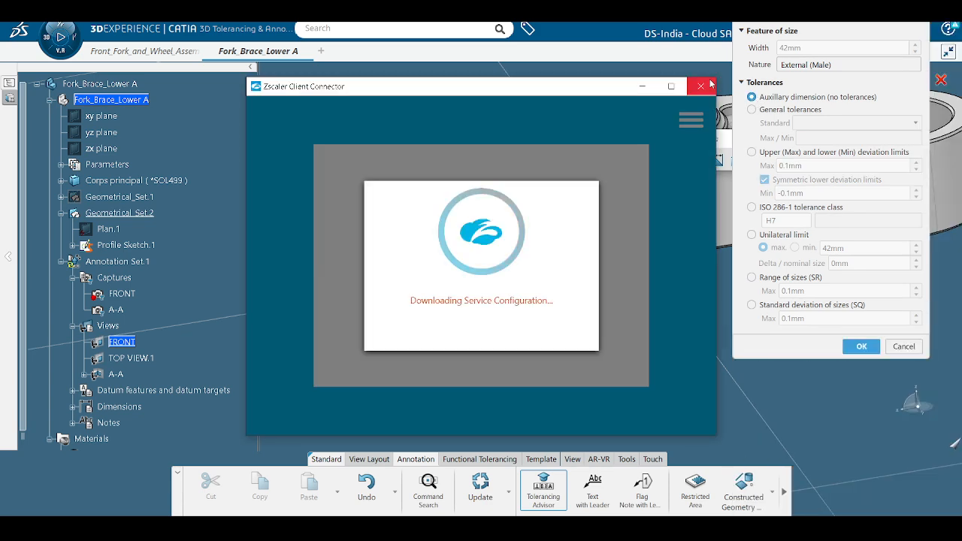
Step: Apply ISO 2768-f general tolerances to the 42 mm width dimension
click(700, 86)
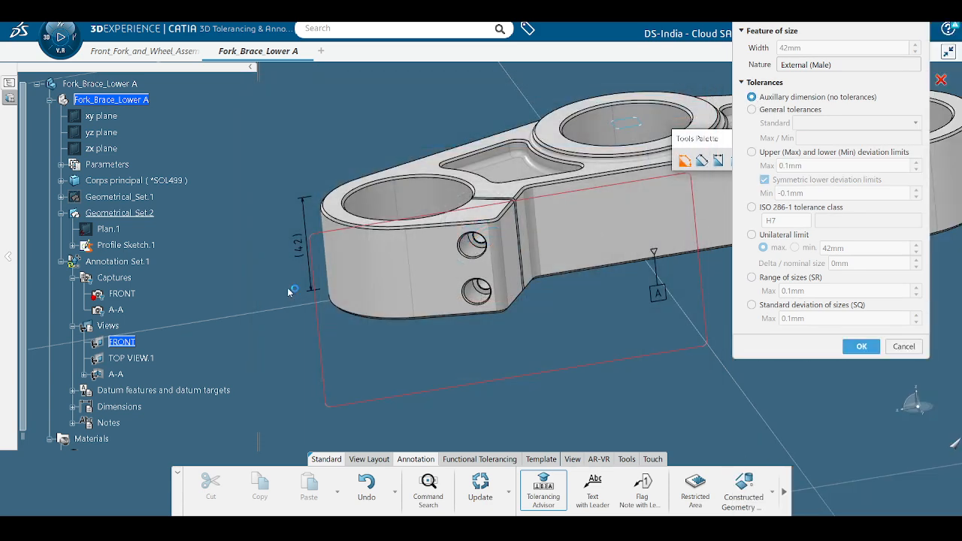
click(766, 113)
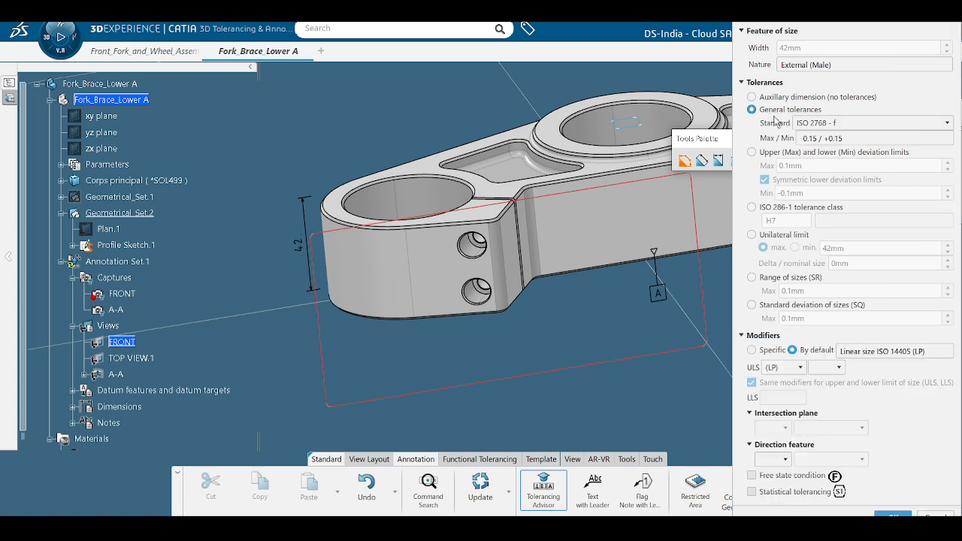
click(802, 129)
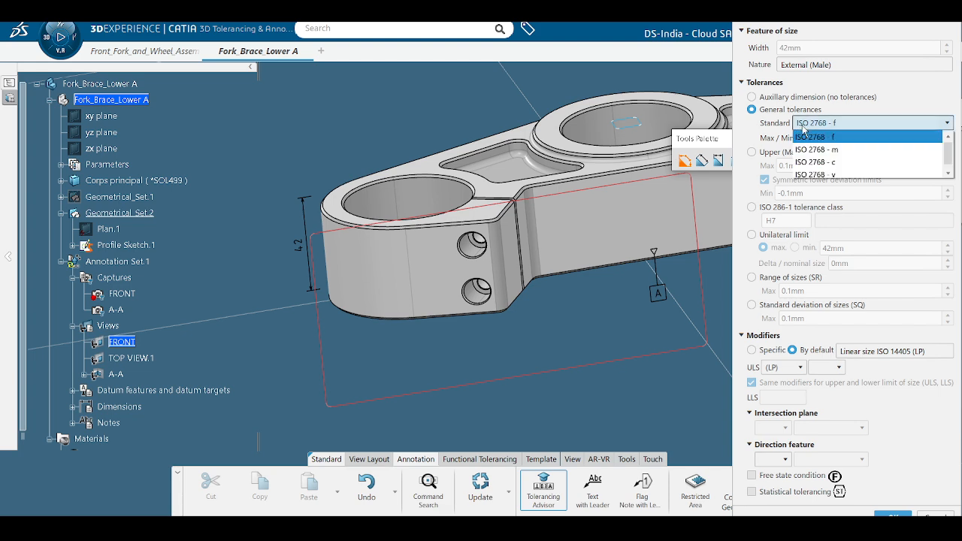
click(803, 133)
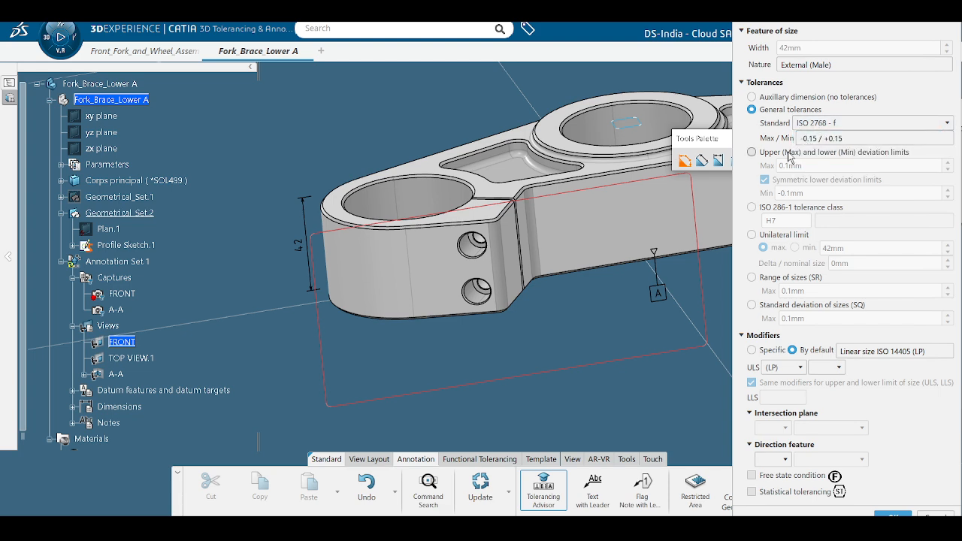
Step: Try deviation limits, an ISO 286-1 class and a unilateral limit, then revert to general tolerances
click(765, 155)
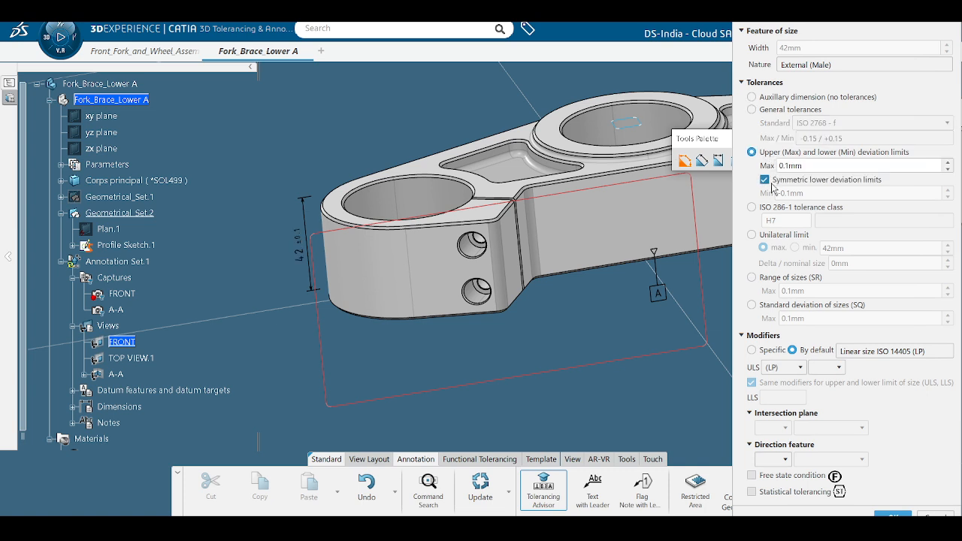
click(761, 209)
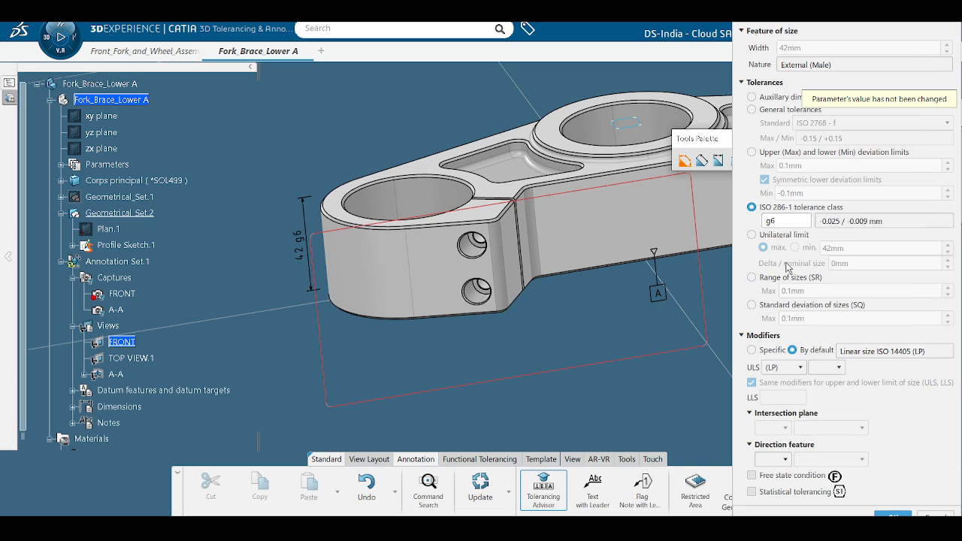
click(764, 237)
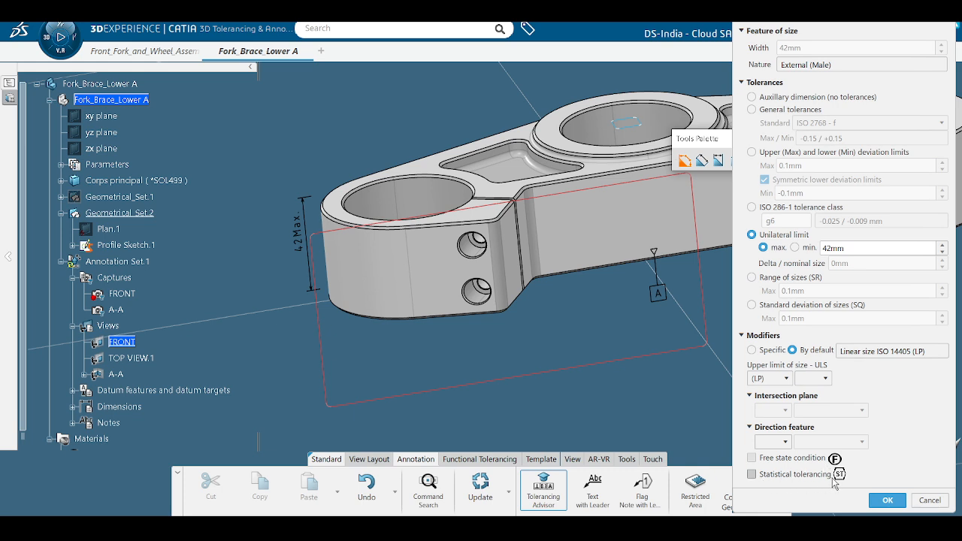
click(752, 109)
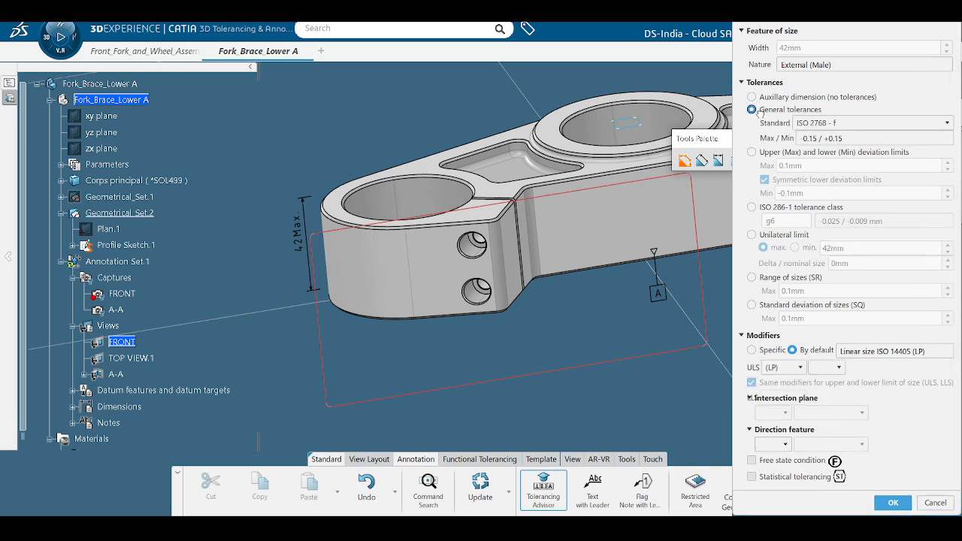
Step: Confirm the general tolerance on the 42 dimension and close the Tolerancing Advisor
mouse_move(576, 438)
middle_down()
mouse_move(556, 394)
mouse_move(560, 444)
middle_up()
middle_drag(587, 303, 559, 348)
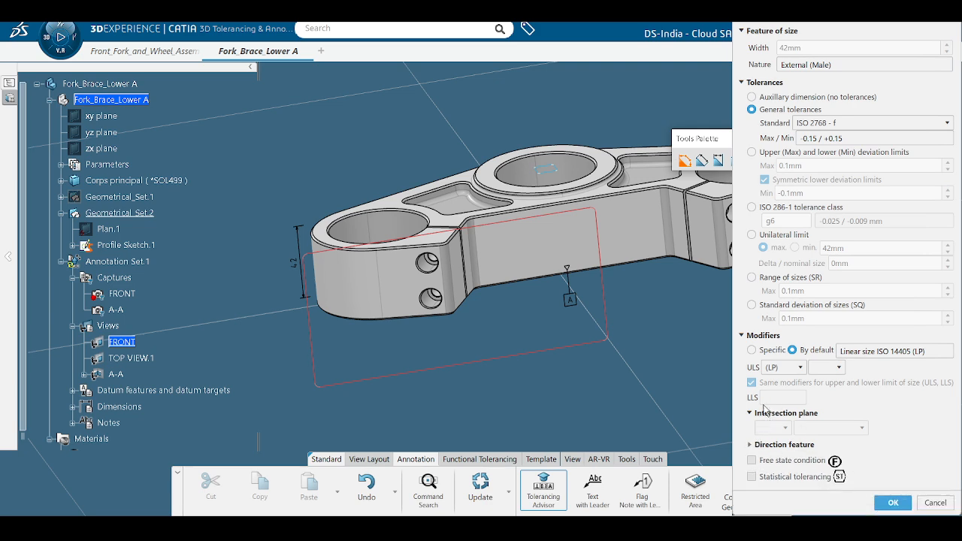
click(764, 336)
click(879, 362)
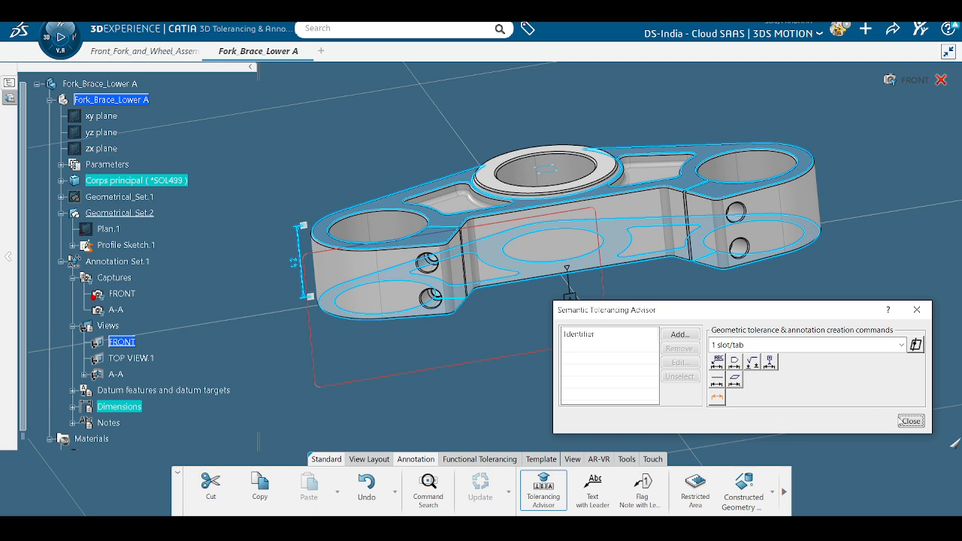
click(911, 421)
ctrl+middle_drag(610, 391, 712, 395)
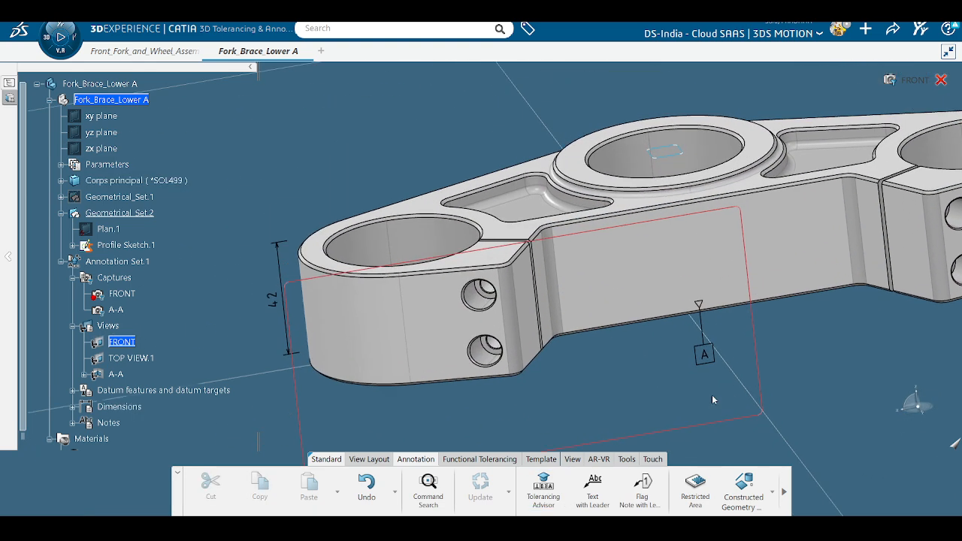
middle_drag(300, 366, 314, 265)
middle_drag(599, 350, 566, 385)
Step: Add a 45 mm size dimension on the ring face around the central bore
click(543, 491)
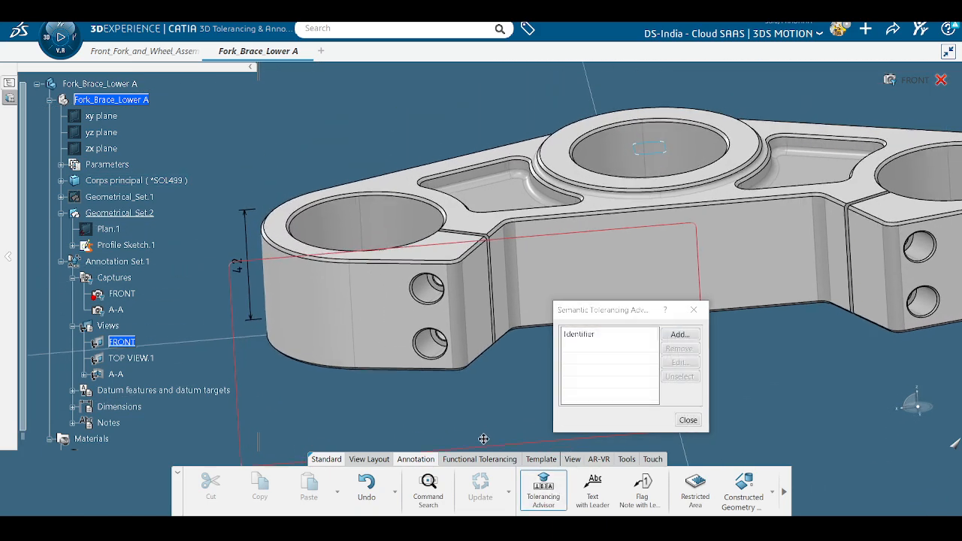
middle_drag(594, 286, 613, 220)
click(626, 156)
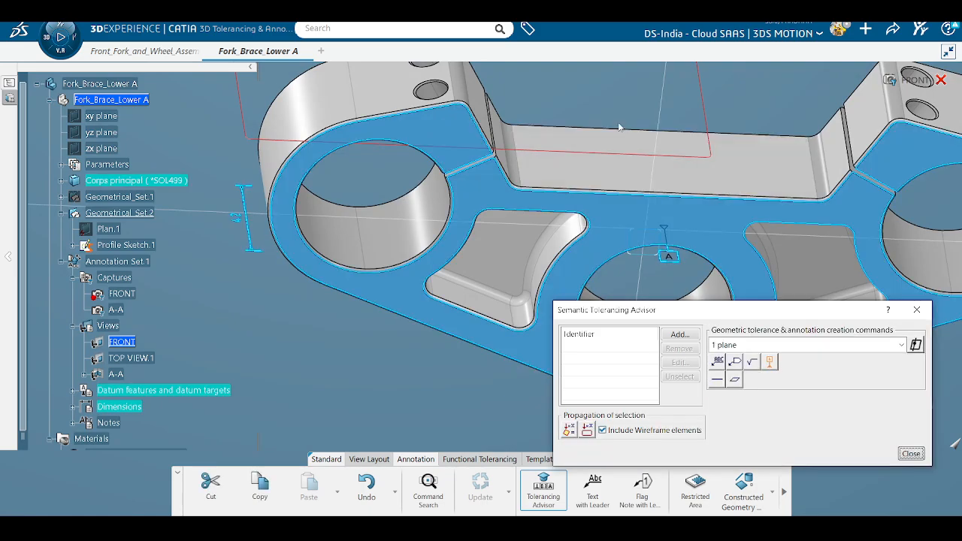
middle_drag(625, 156, 597, 204)
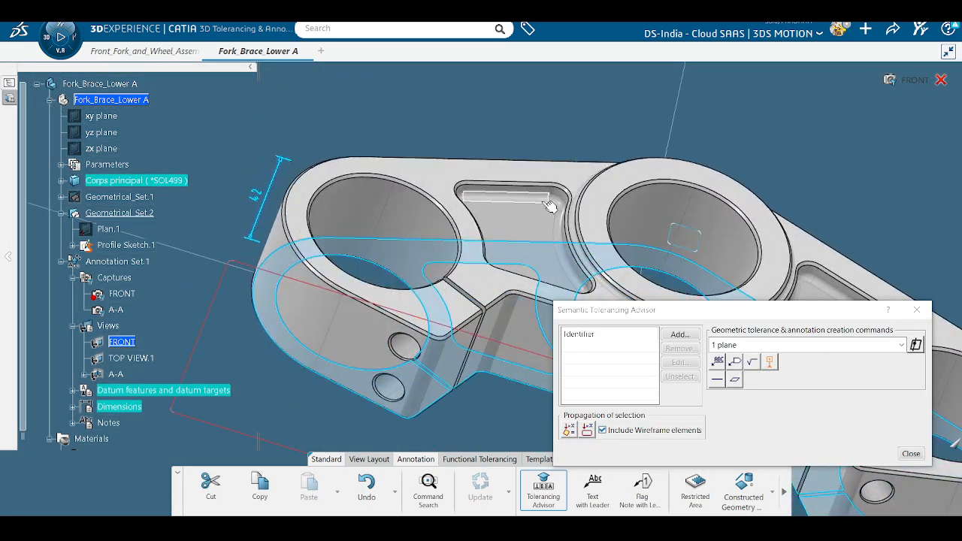
click(598, 205)
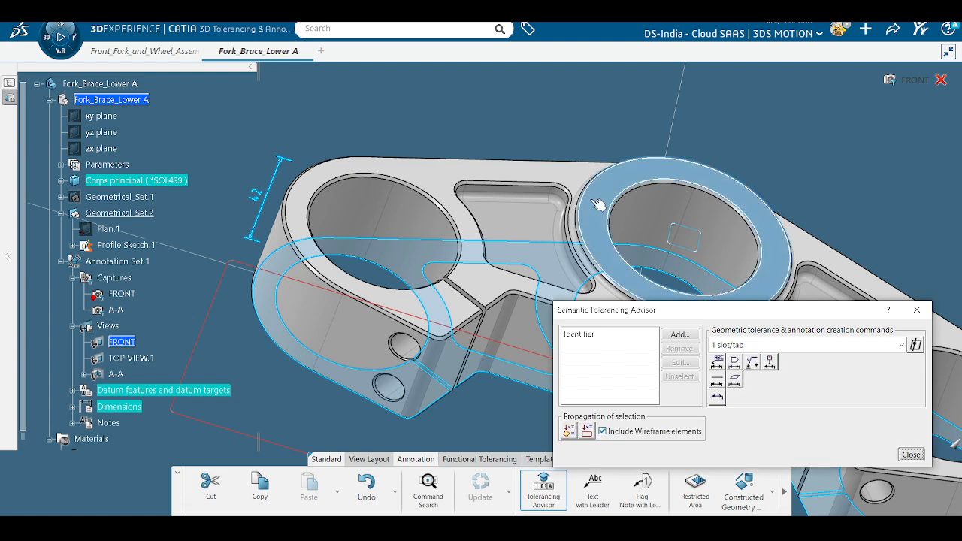
click(717, 399)
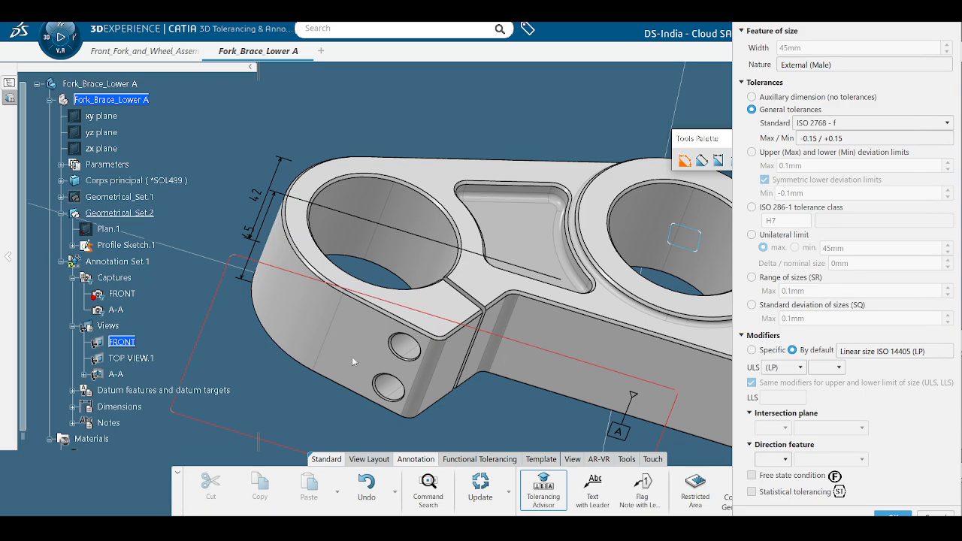
mouse_move(432, 386)
middle_down()
mouse_move(573, 296)
mouse_move(473, 236)
mouse_move(408, 307)
mouse_move(379, 320)
middle_up()
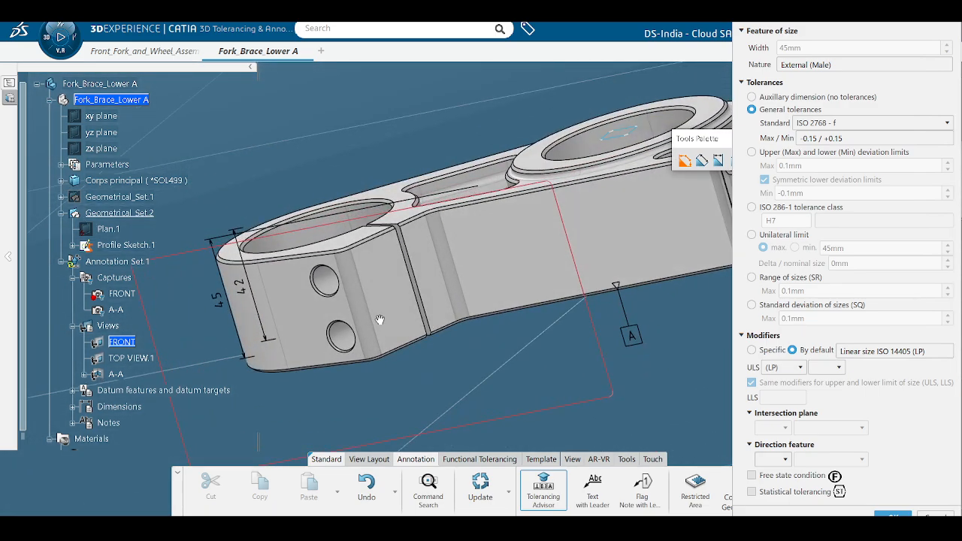
click(763, 336)
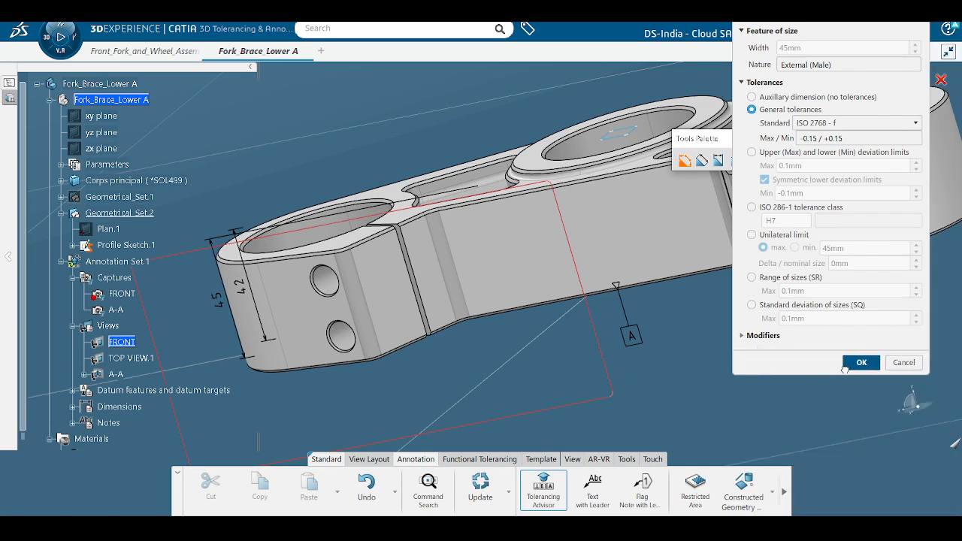
click(862, 361)
click(911, 421)
middle_drag(744, 369, 531, 384)
Step: Activate TOP VIEW.1 and make the long front face datum B
click(141, 358)
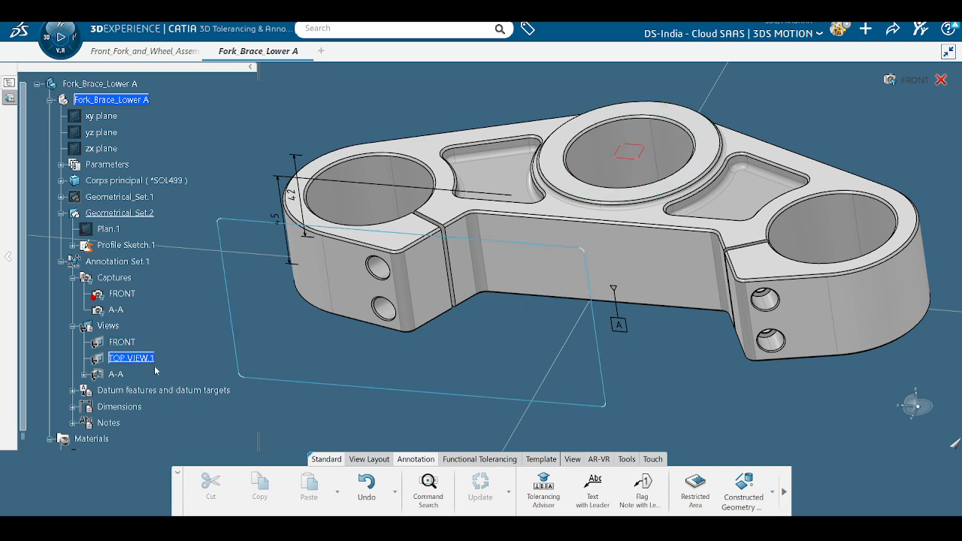
middle_drag(399, 380, 429, 368)
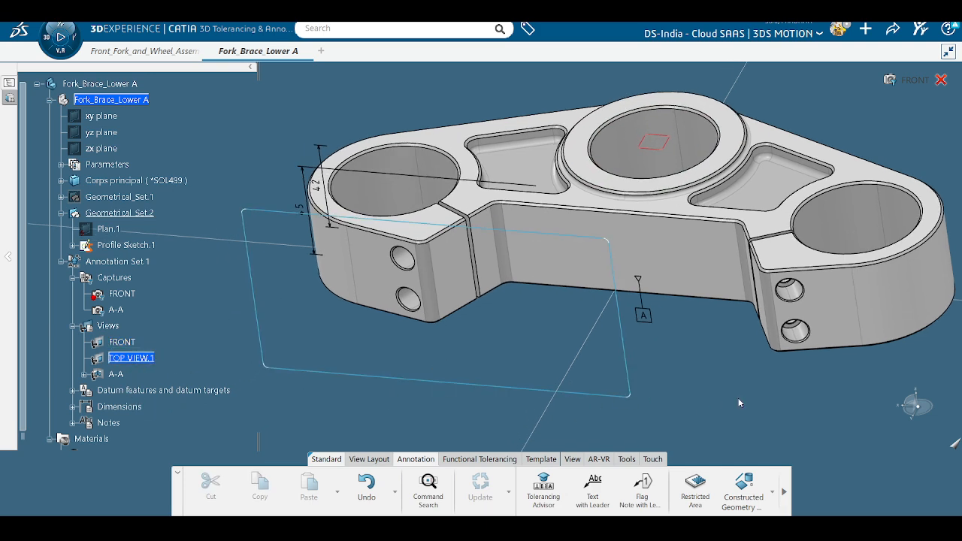
click(544, 489)
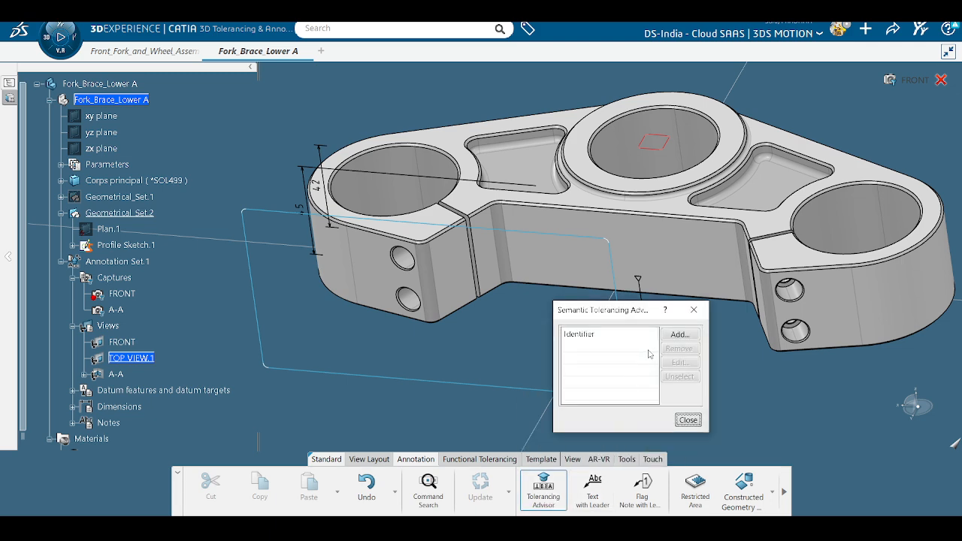
click(693, 272)
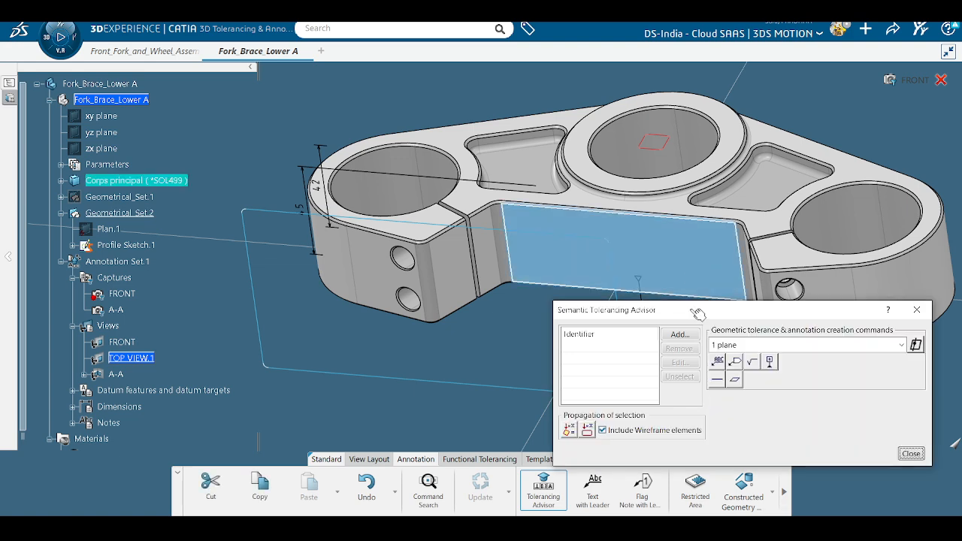
click(770, 362)
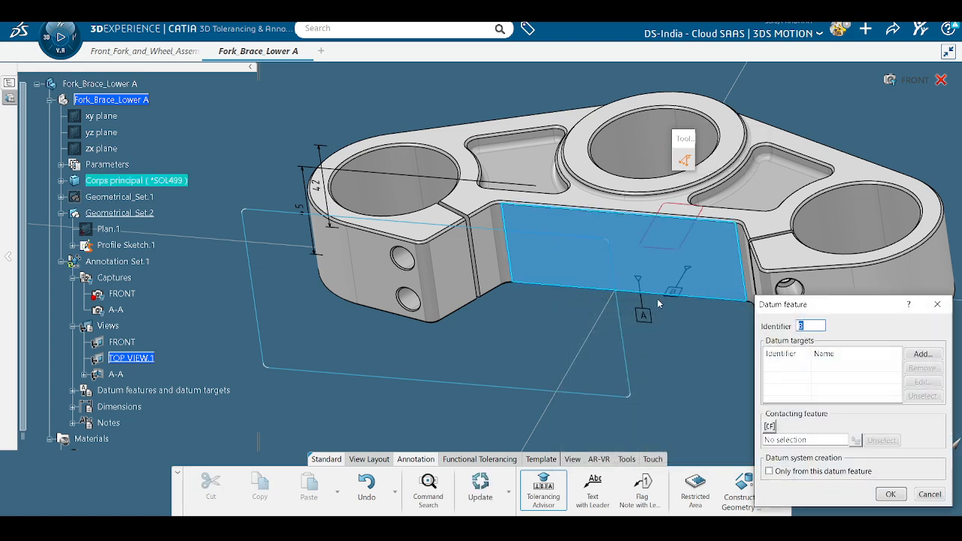
middle_drag(679, 307, 674, 342)
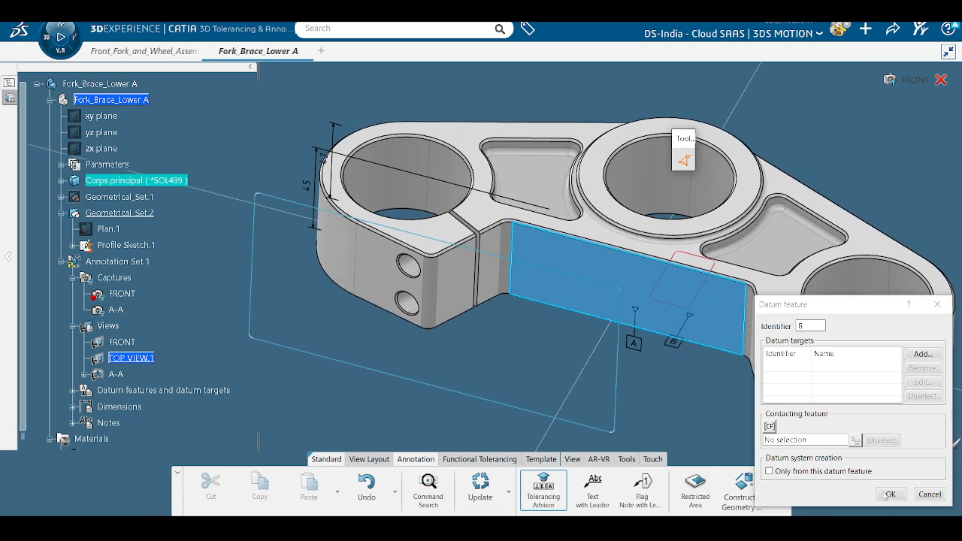
click(897, 499)
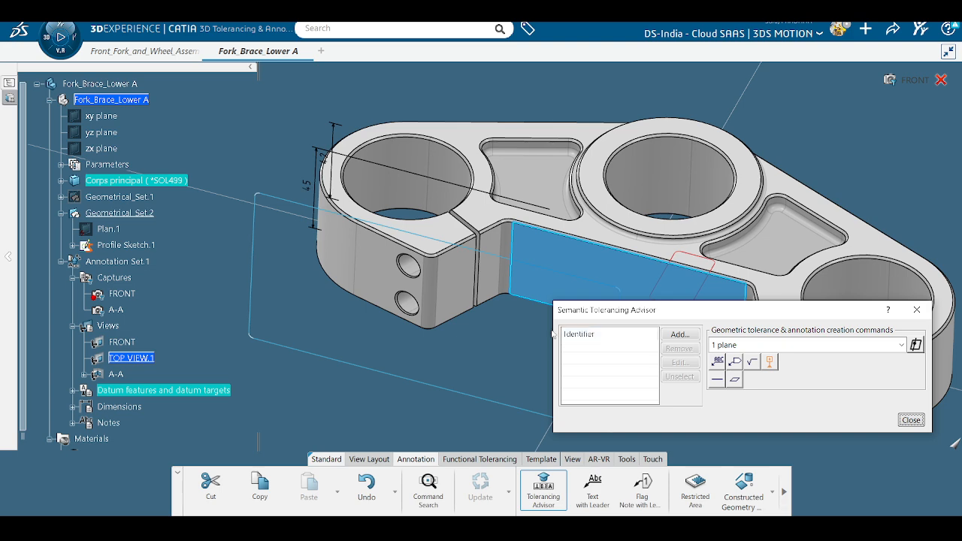
Step: Make the small end face datum C and close the Tolerancing Advisor
click(472, 290)
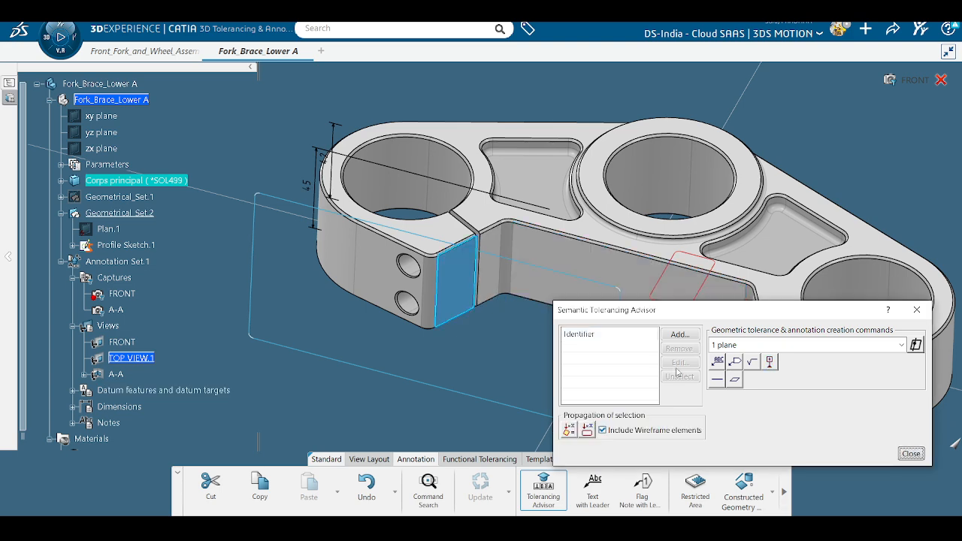
click(769, 363)
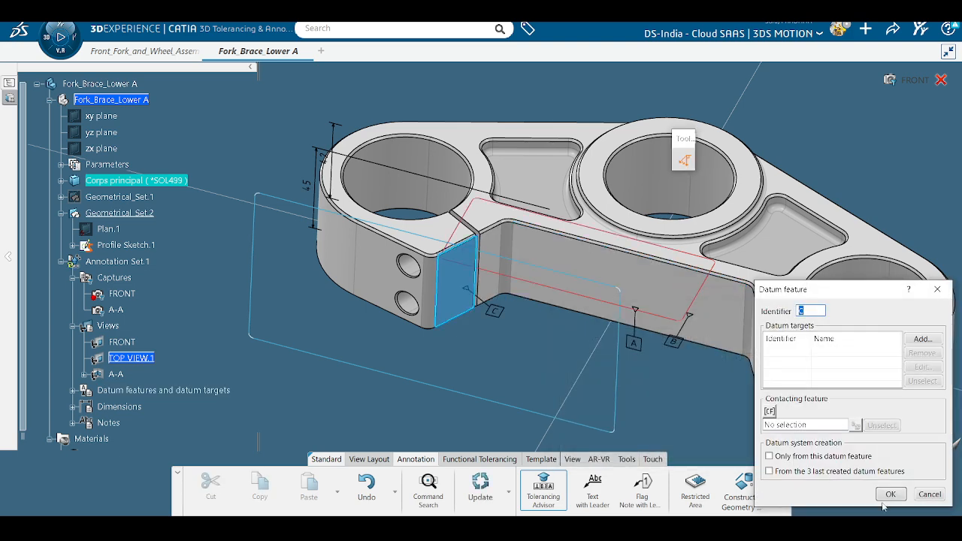
click(890, 495)
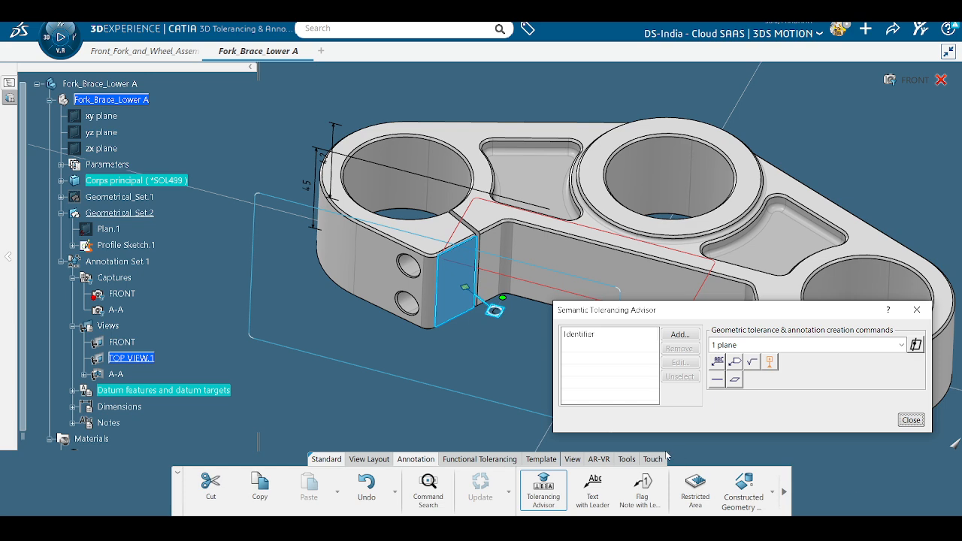
click(909, 420)
click(517, 377)
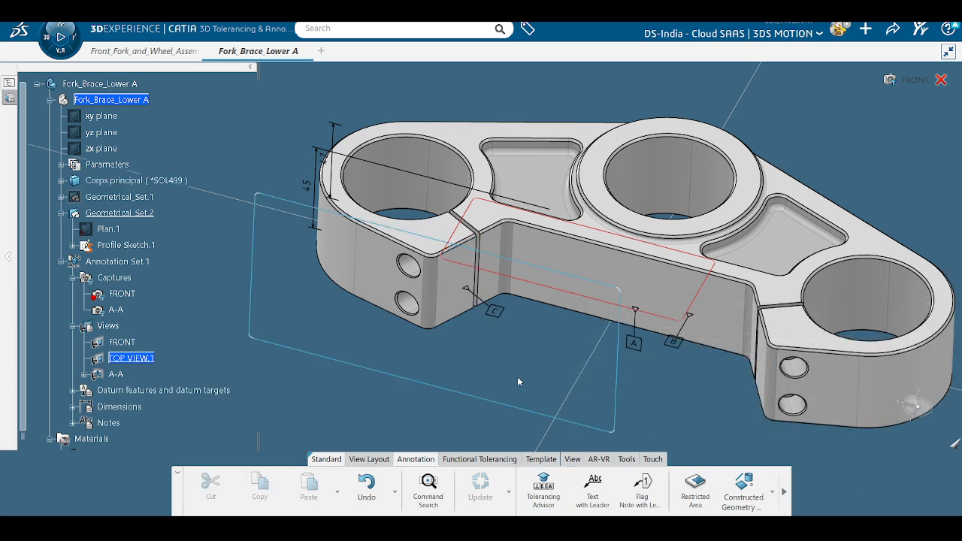
mouse_move(517, 363)
middle_down()
mouse_move(531, 343)
mouse_move(531, 386)
mouse_move(604, 331)
mouse_move(569, 282)
mouse_move(522, 359)
mouse_move(543, 337)
mouse_move(549, 372)
mouse_move(465, 408)
mouse_move(481, 372)
mouse_move(530, 369)
middle_up()
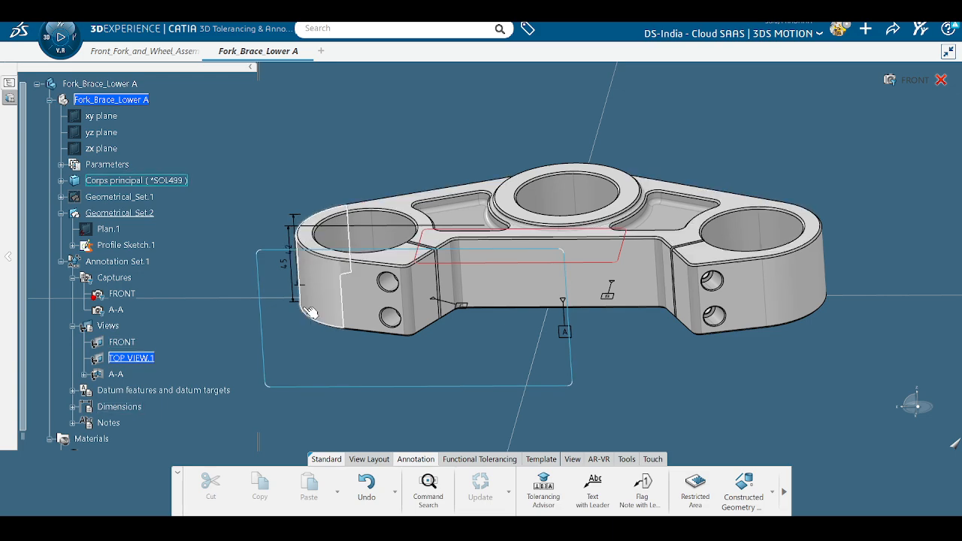
Step: Reopen the Tolerancing Advisor and start a new datum system offering datums A, B and C
mouse_move(299, 358)
middle_down()
mouse_move(333, 306)
mouse_move(385, 337)
mouse_move(367, 384)
mouse_move(374, 378)
middle_up()
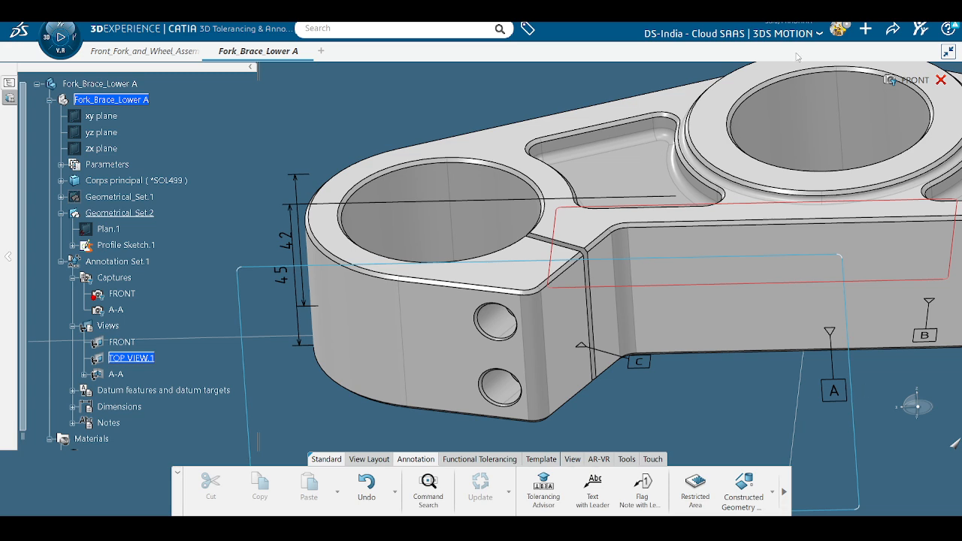
scroll(530, 415, down, 5)
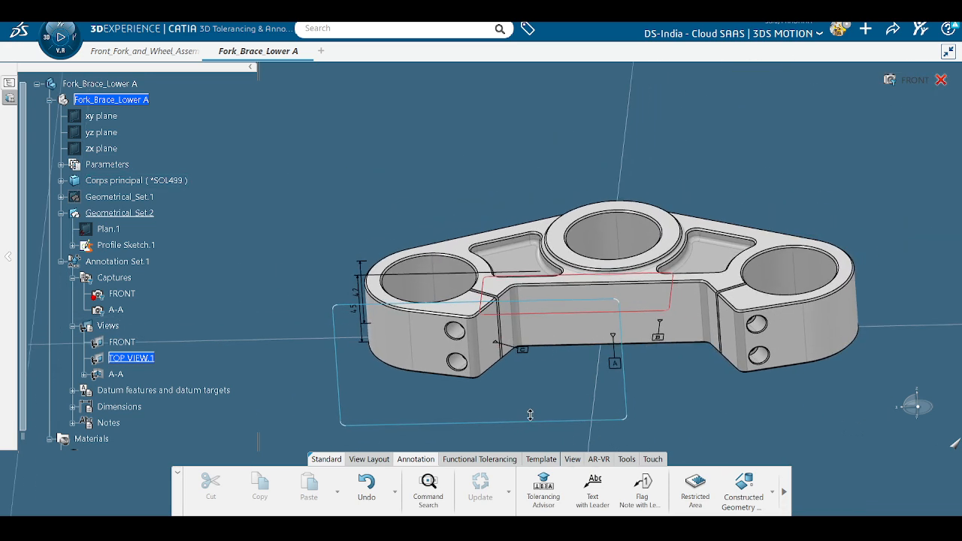
scroll(530, 415, up, 3)
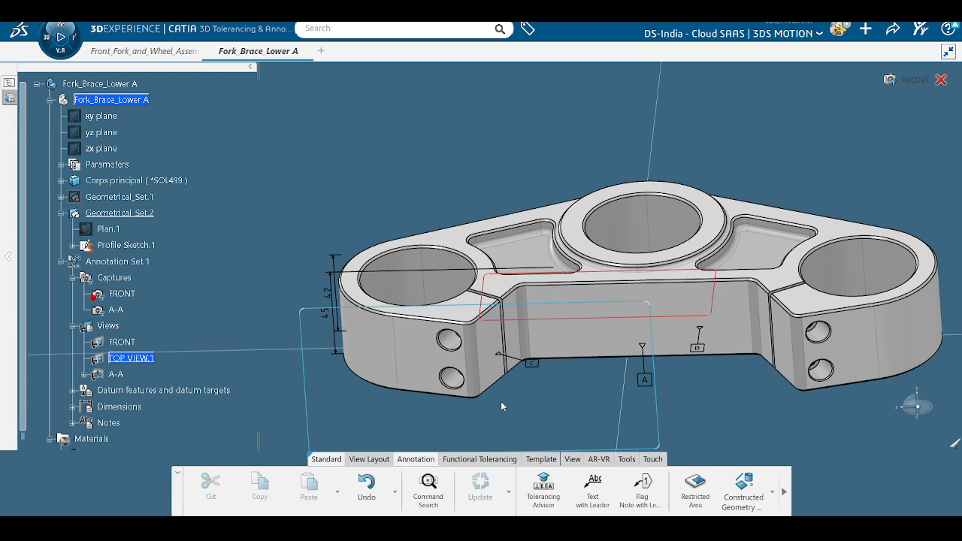
scroll(499, 402, up, 2)
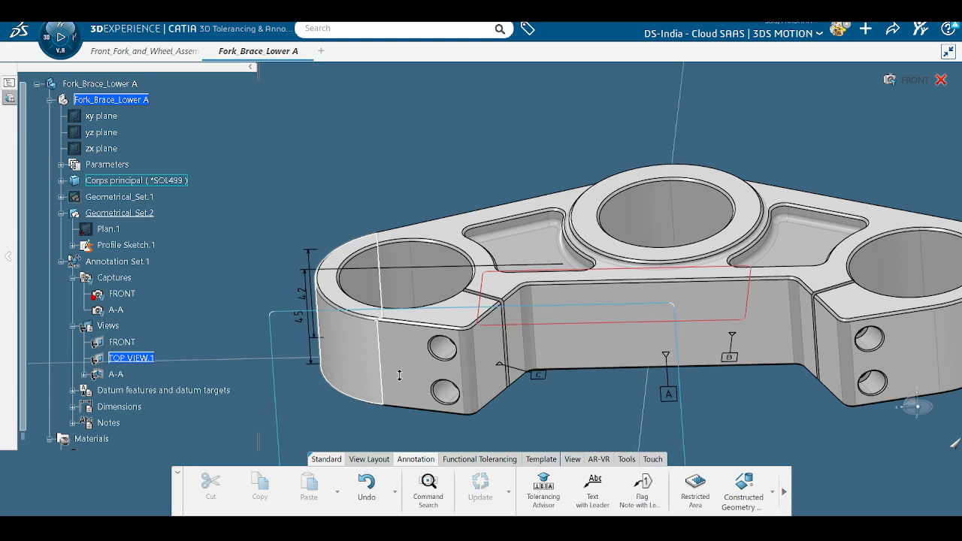
click(544, 485)
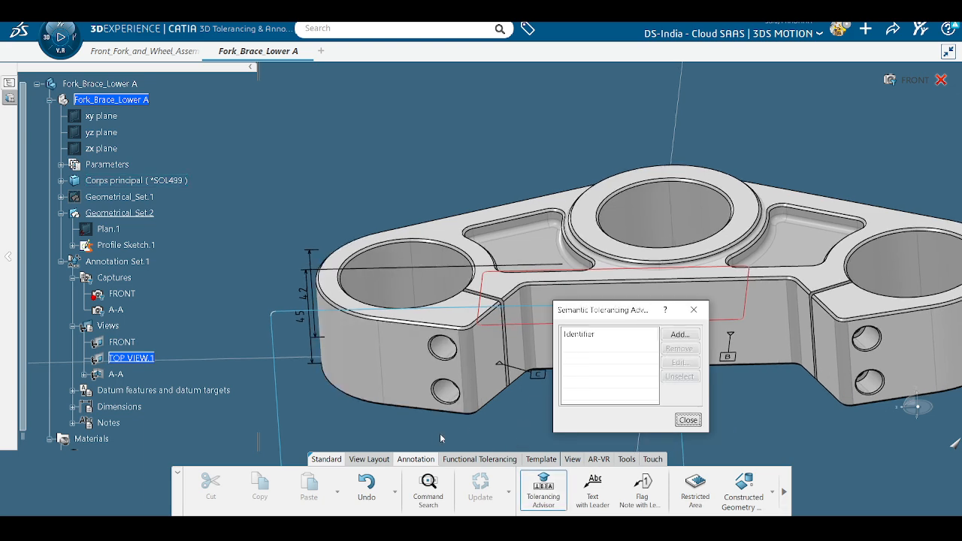
scroll(442, 438, up, 5)
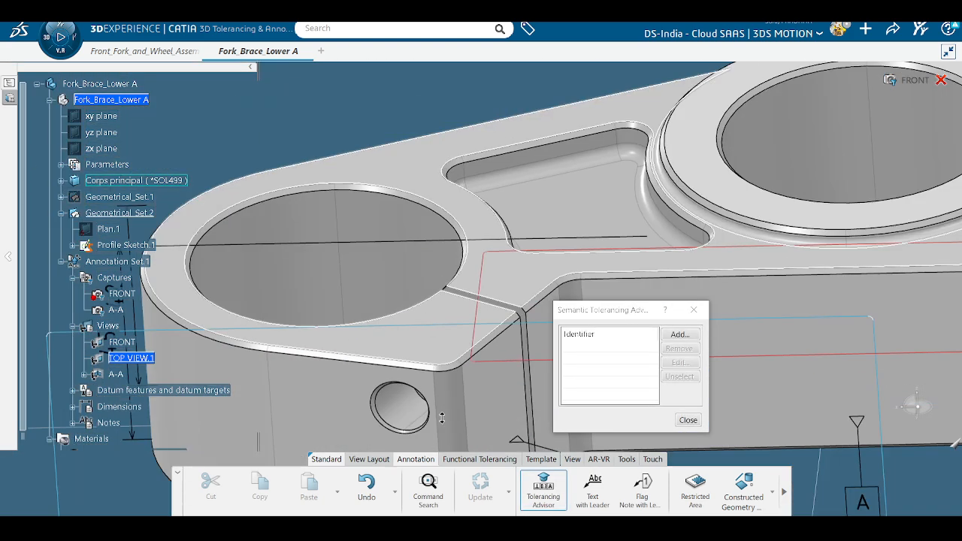
scroll(441, 418, down, 5)
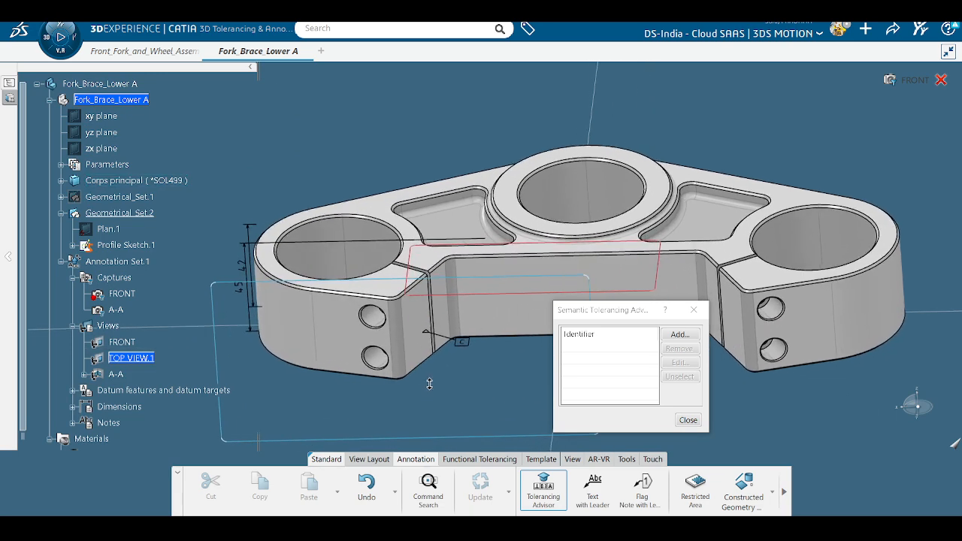
click(679, 334)
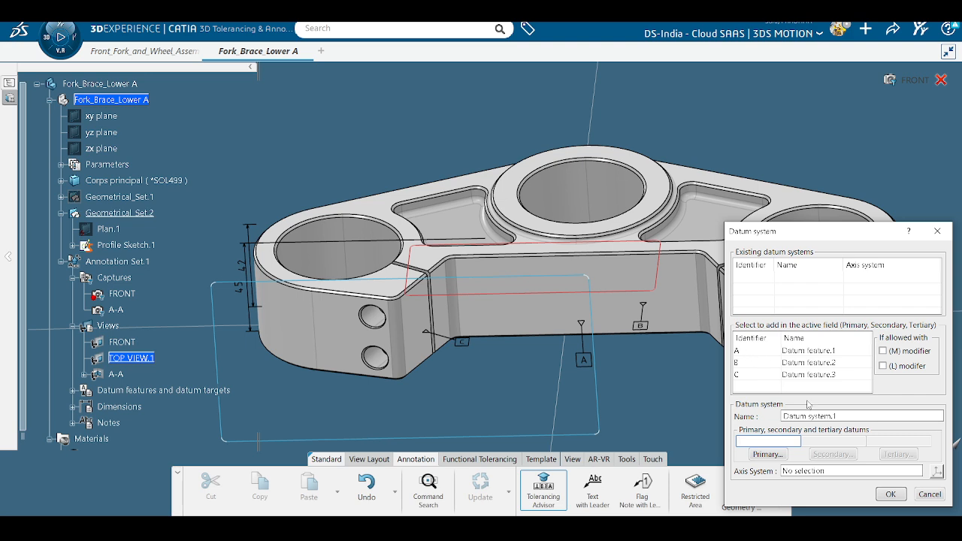
Step: Cancel the Datum system dialog and switch the viewport to White Ambience
click(924, 494)
scroll(194, 405, up, 3)
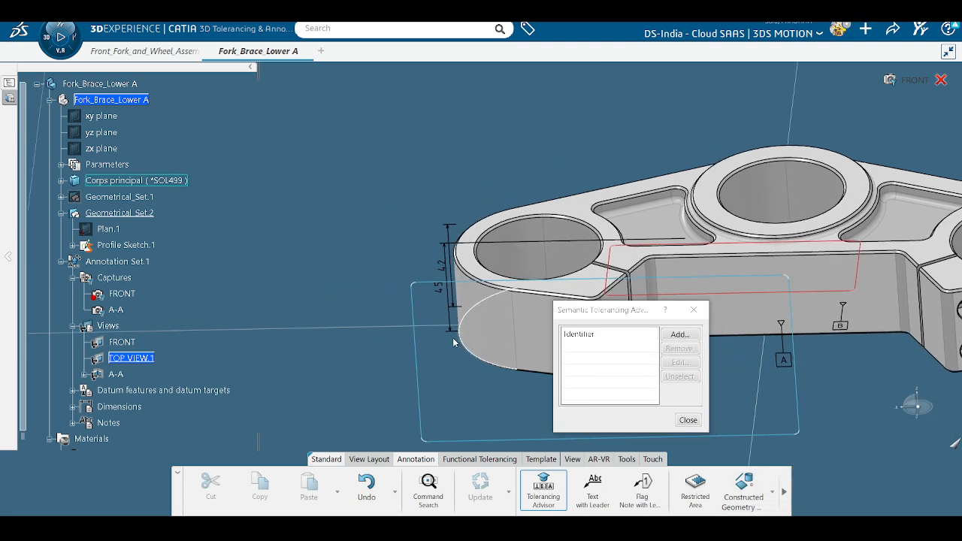
scroll(213, 317, down, 2)
right_click(299, 167)
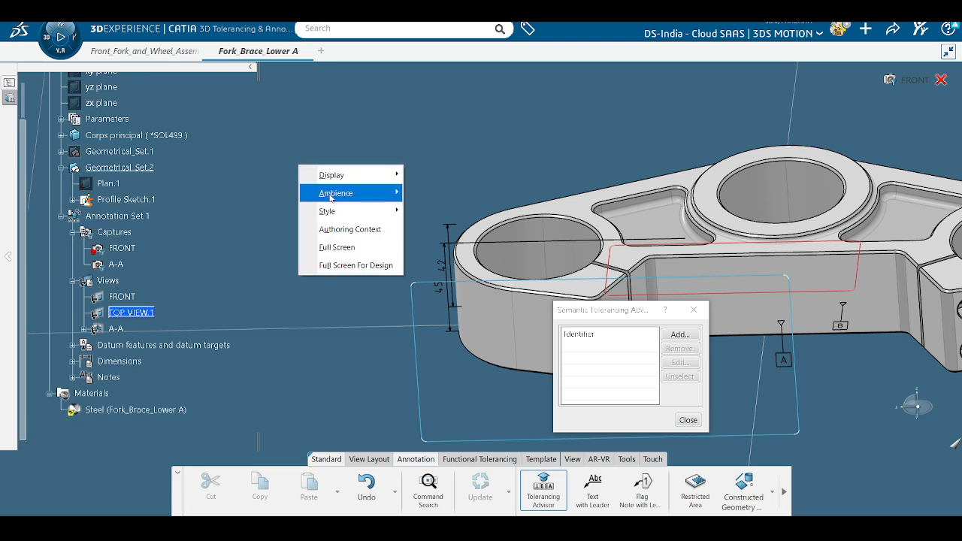
mouse_move(330, 194)
click(484, 210)
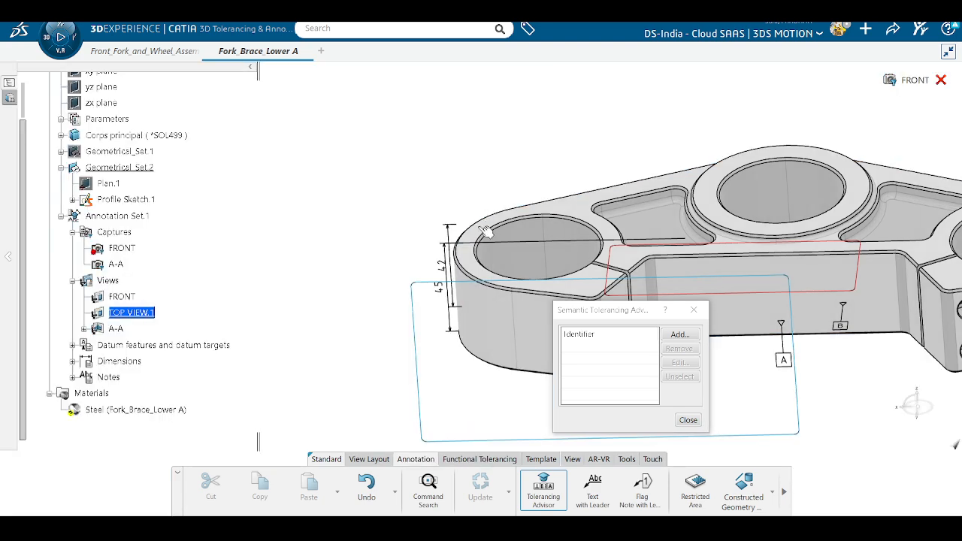
middle_drag(395, 216, 409, 294)
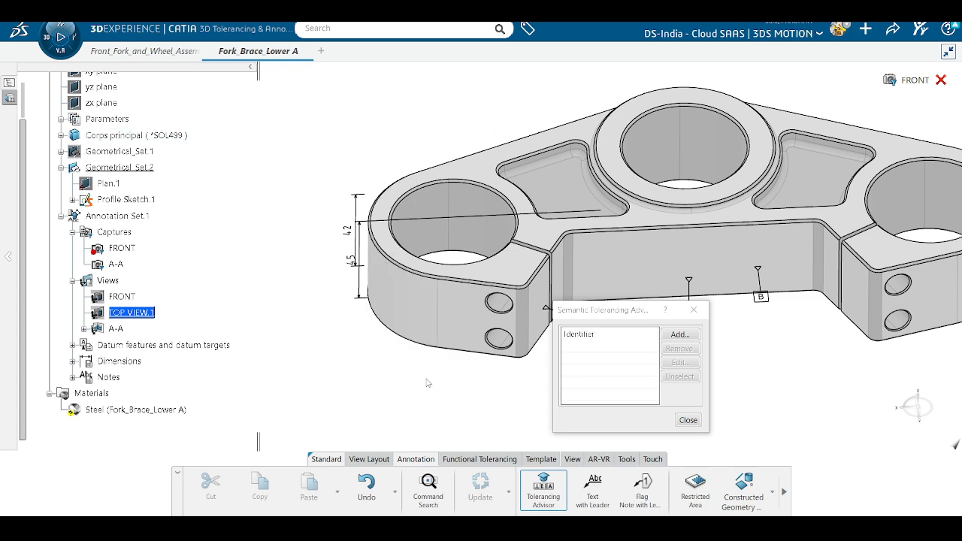
middle_drag(423, 377, 451, 260)
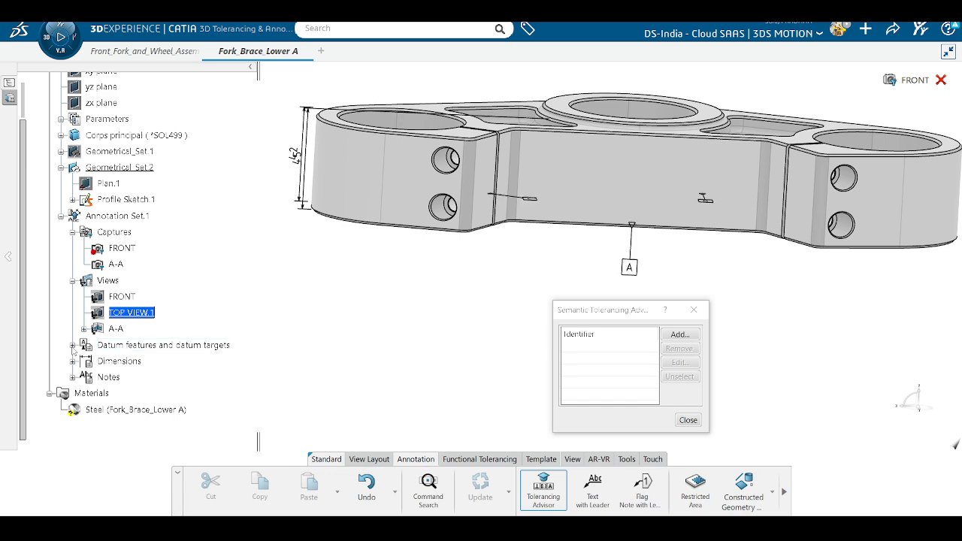
Step: Expand the Datum features, Dimensions and Notes nodes in the tree
click(72, 346)
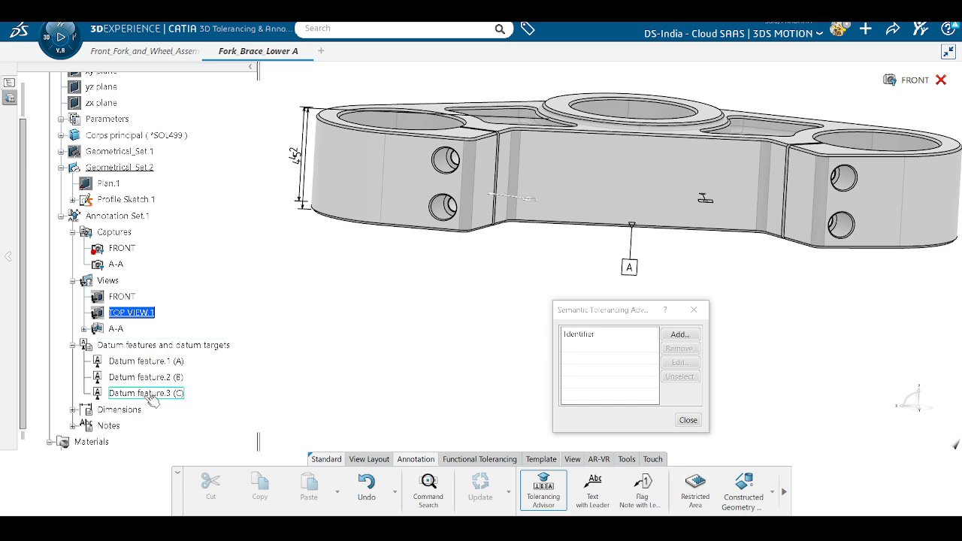
click(73, 410)
click(73, 445)
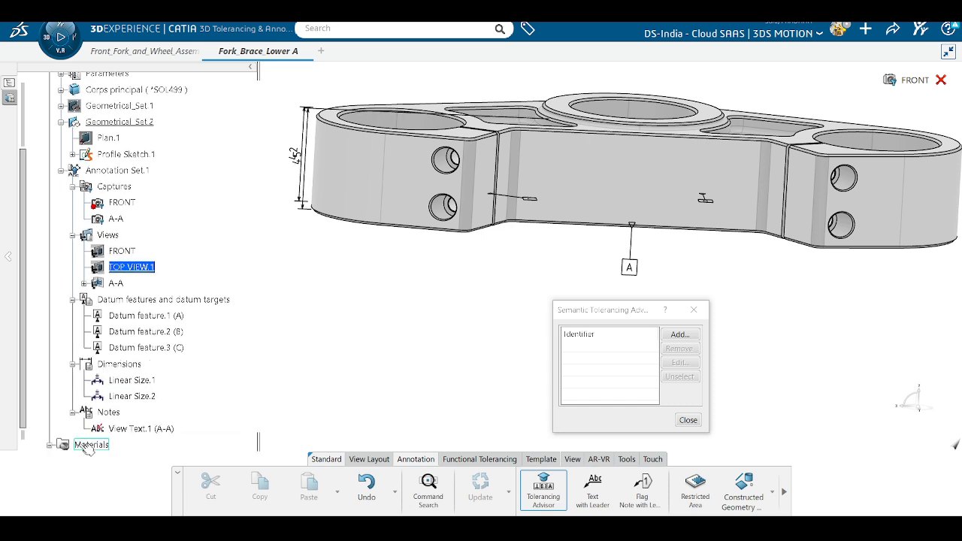
scroll(135, 397, down, 1)
scroll(151, 395, up, 3)
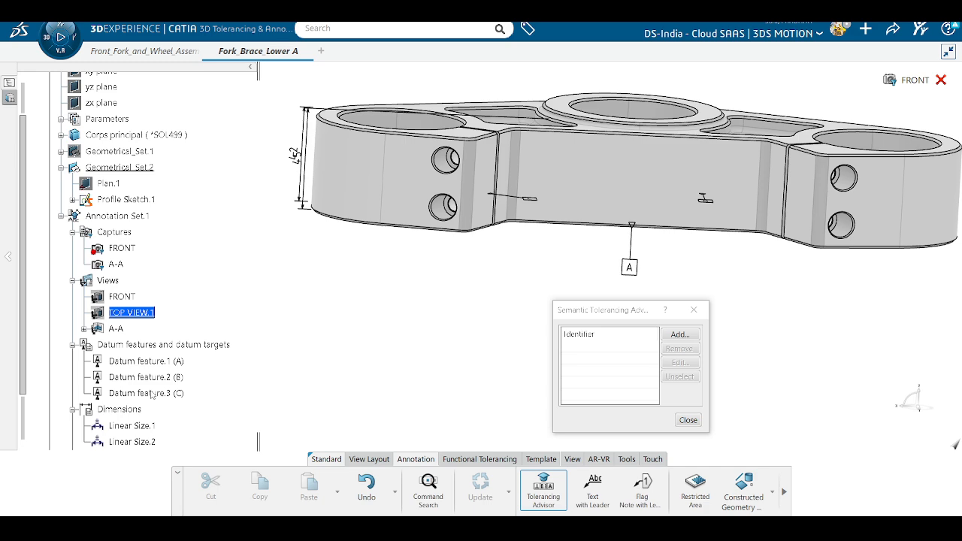
Step: Create Datum system.1 with datum A as primary
click(680, 334)
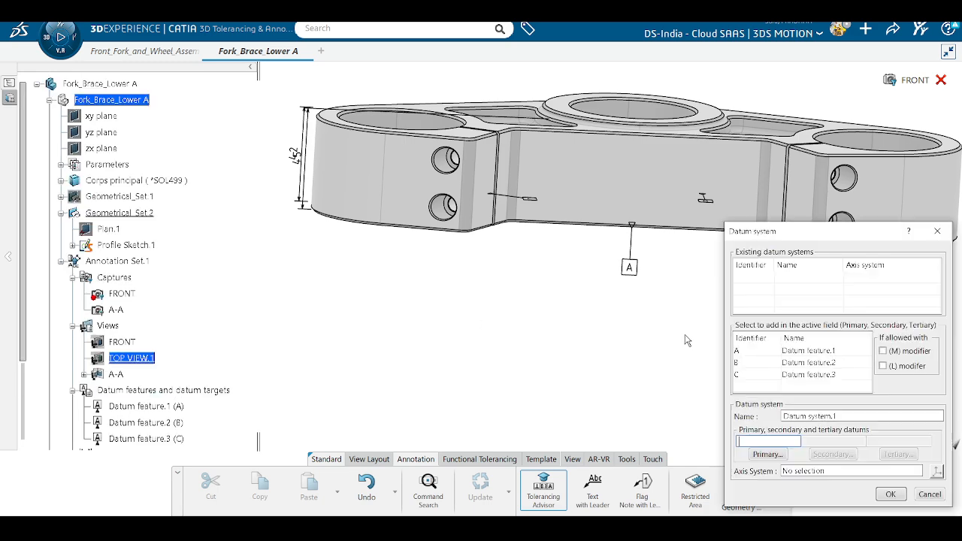
click(790, 351)
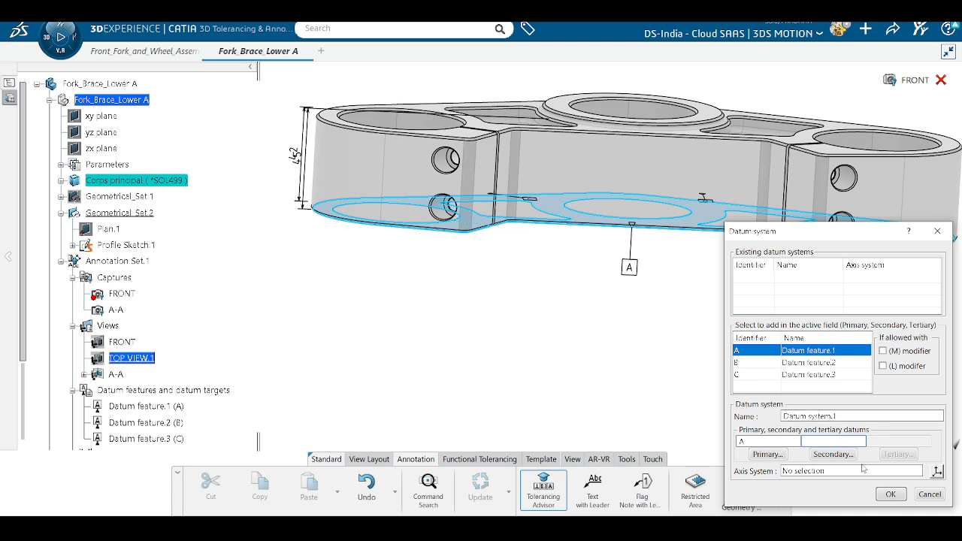
click(883, 499)
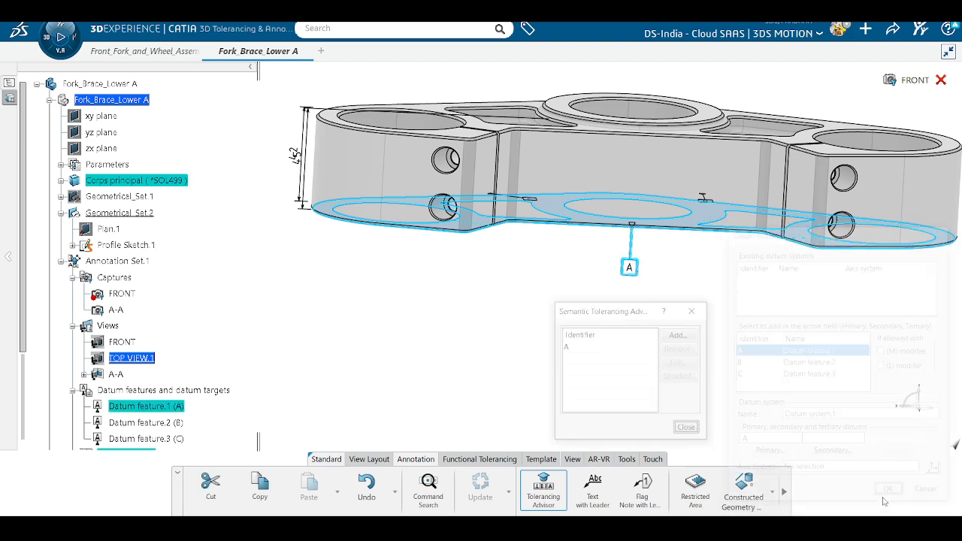
click(694, 431)
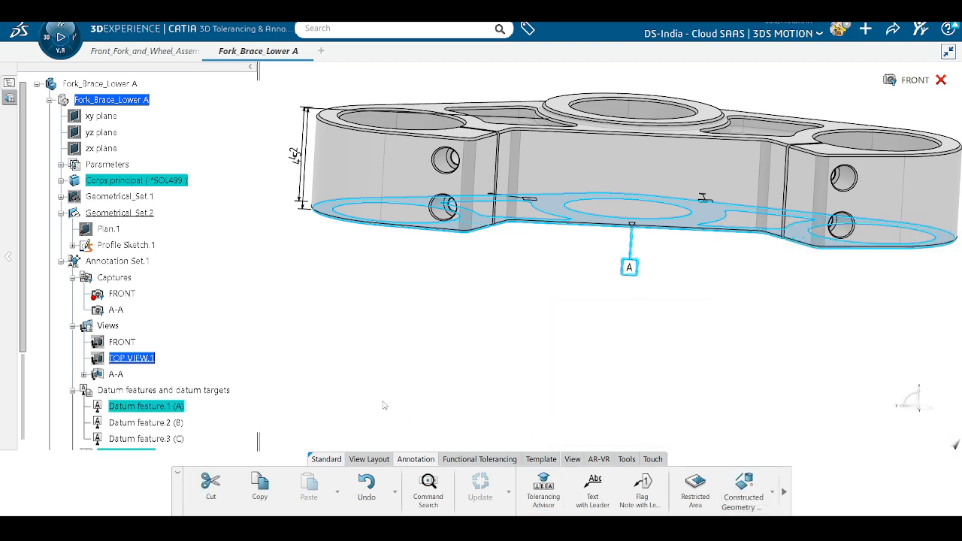
Step: Create Datum system.2 with datum B as primary
click(544, 489)
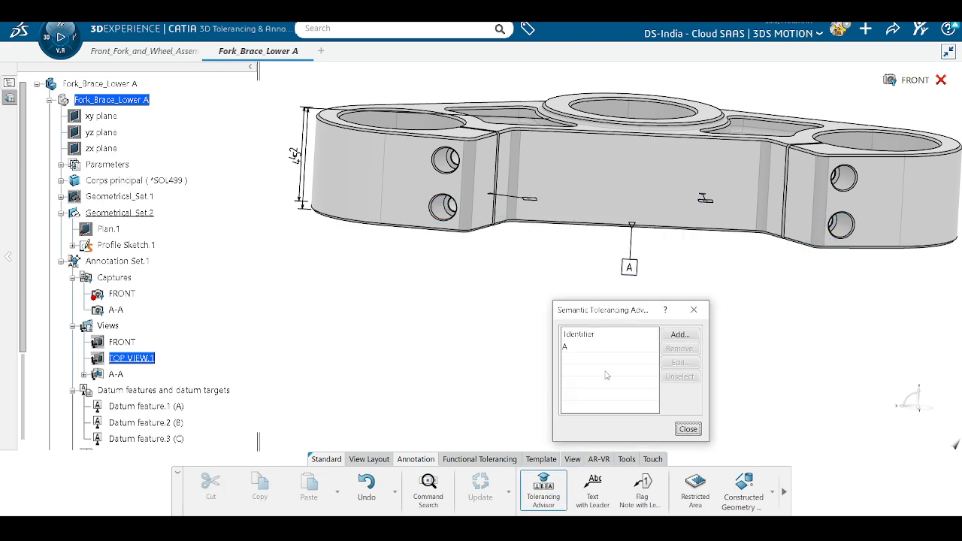
click(673, 333)
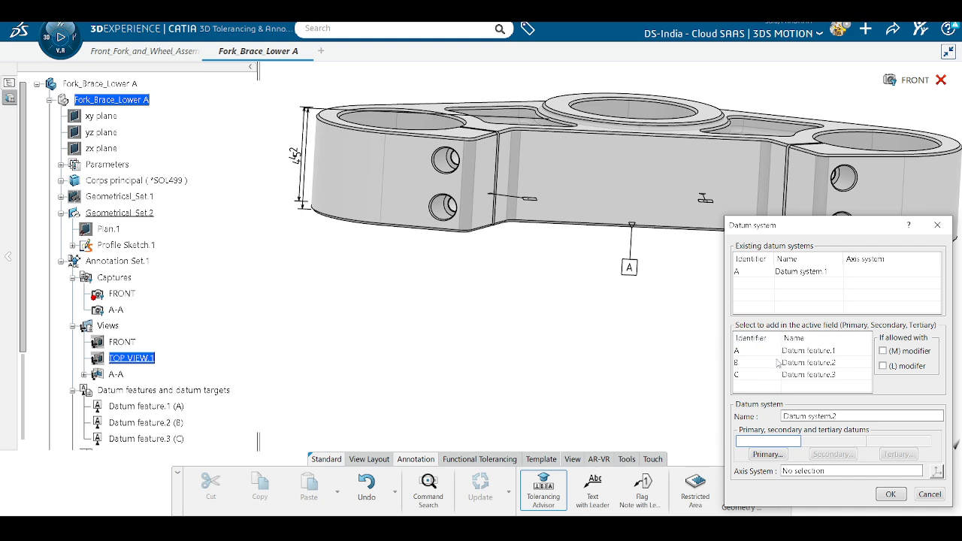
click(779, 363)
click(890, 494)
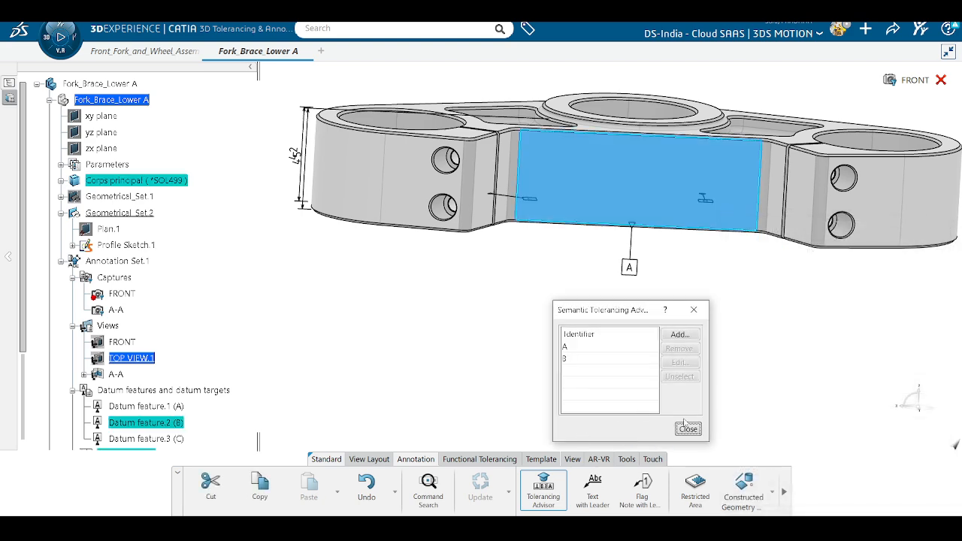
Step: Create Datum system.3 with datum C as primary and expand the Datum systems node
click(679, 335)
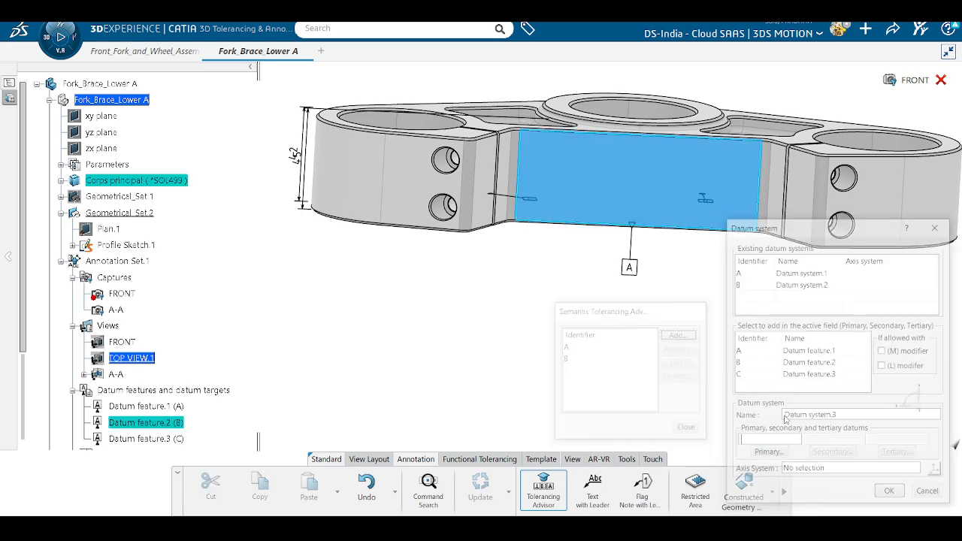
click(761, 376)
click(887, 494)
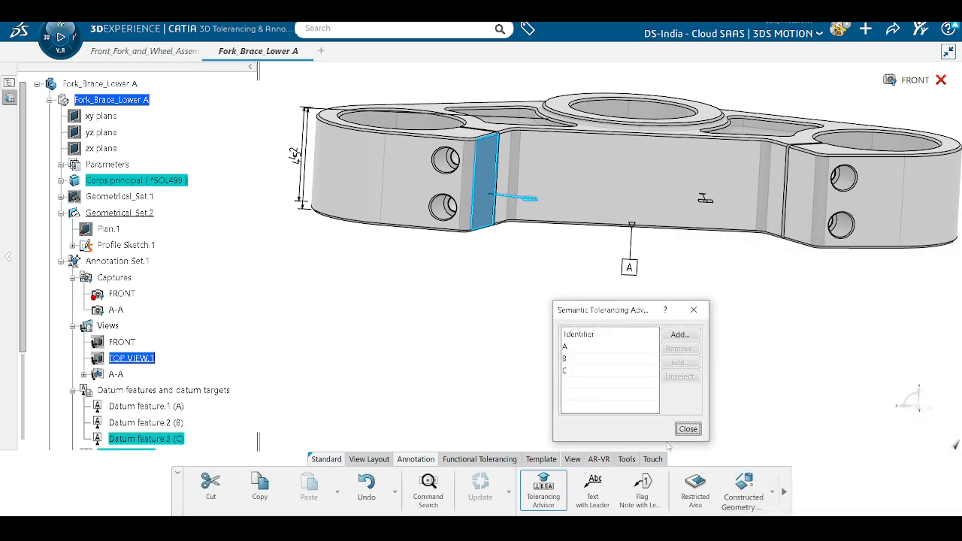
click(689, 429)
scroll(218, 406, down, 3)
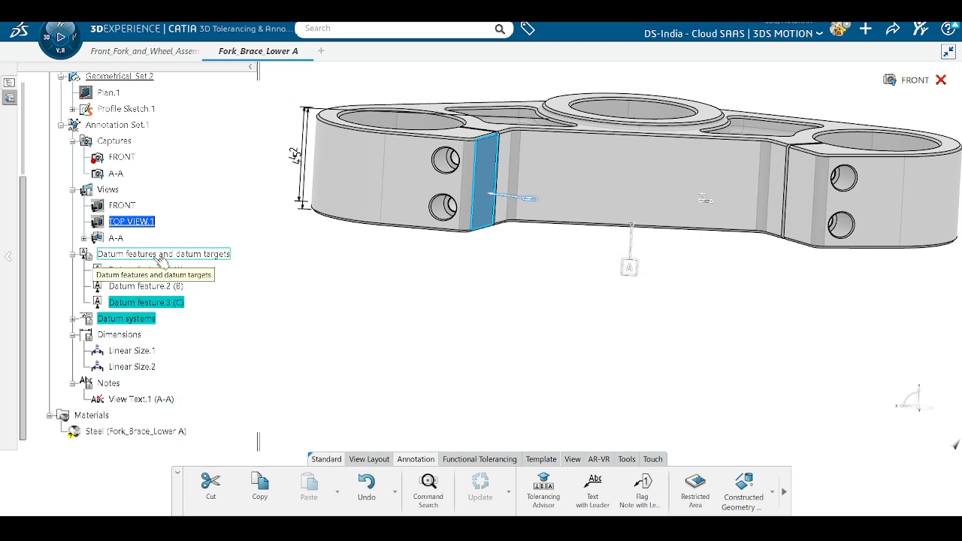
click(72, 319)
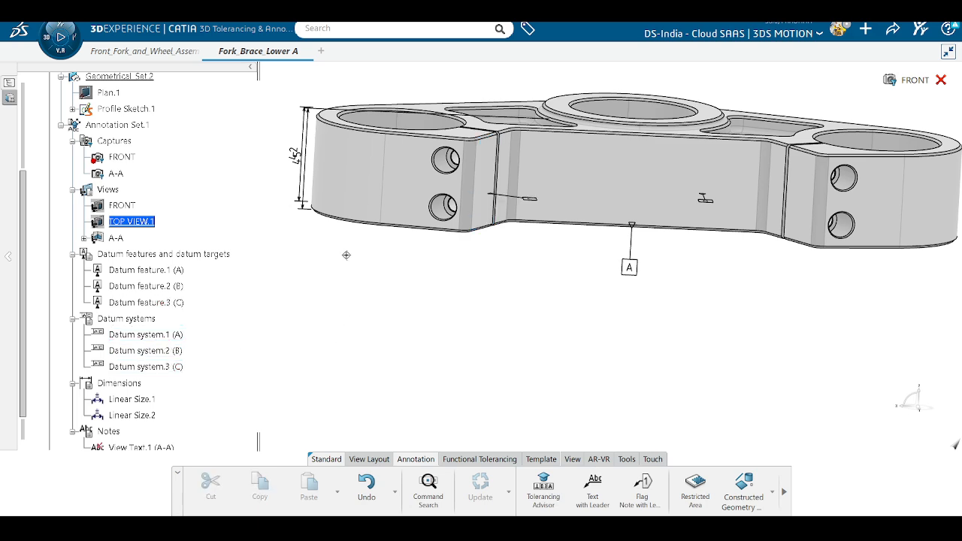
Step: Select the left bore's cylinder face and propagate the selection to all three bores
middle_drag(346, 253, 571, 358)
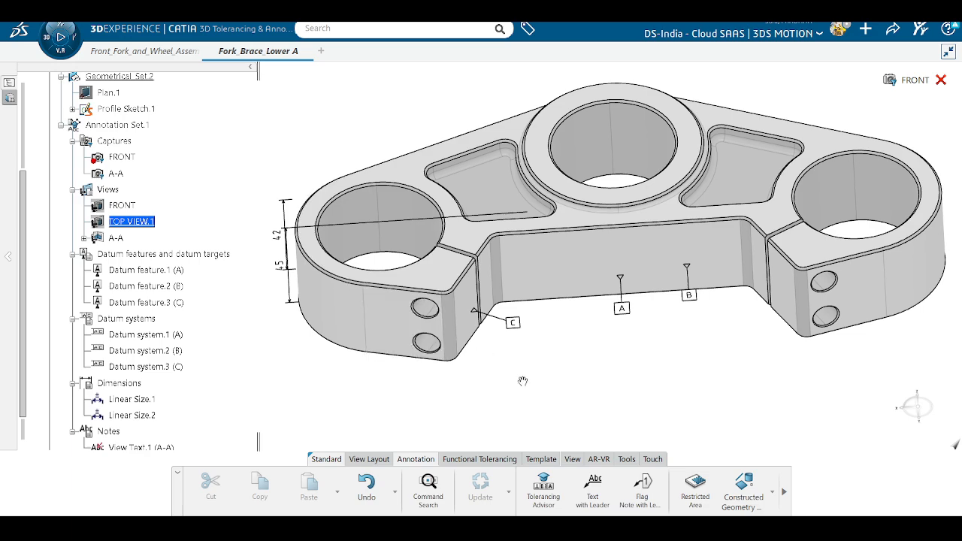
middle_drag(522, 381, 555, 430)
click(544, 490)
middle_drag(477, 393, 468, 340)
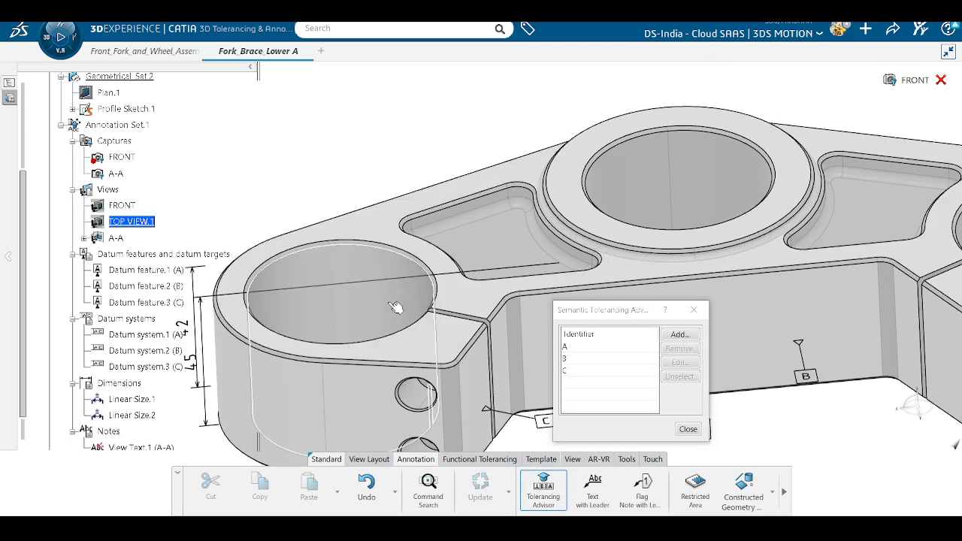
click(396, 307)
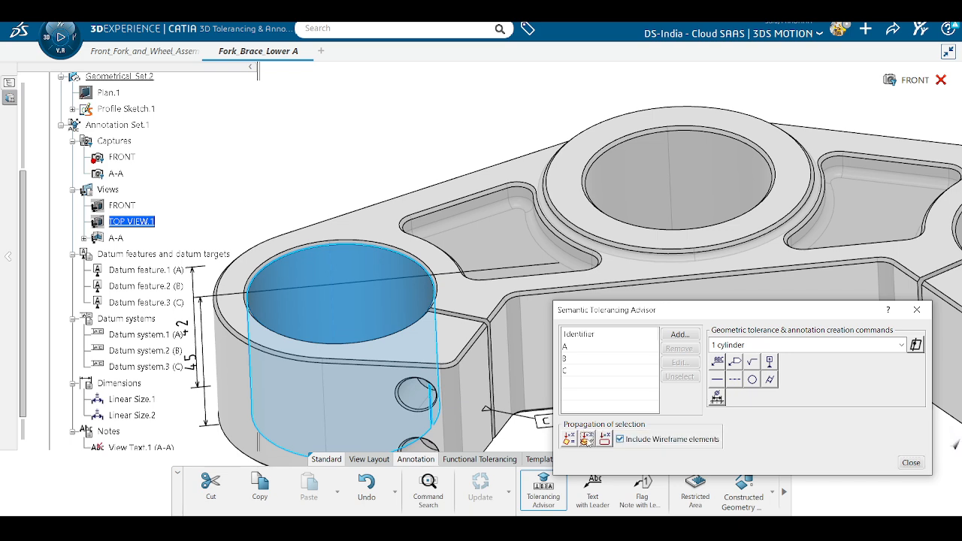
click(587, 439)
scroll(394, 294, down, 5)
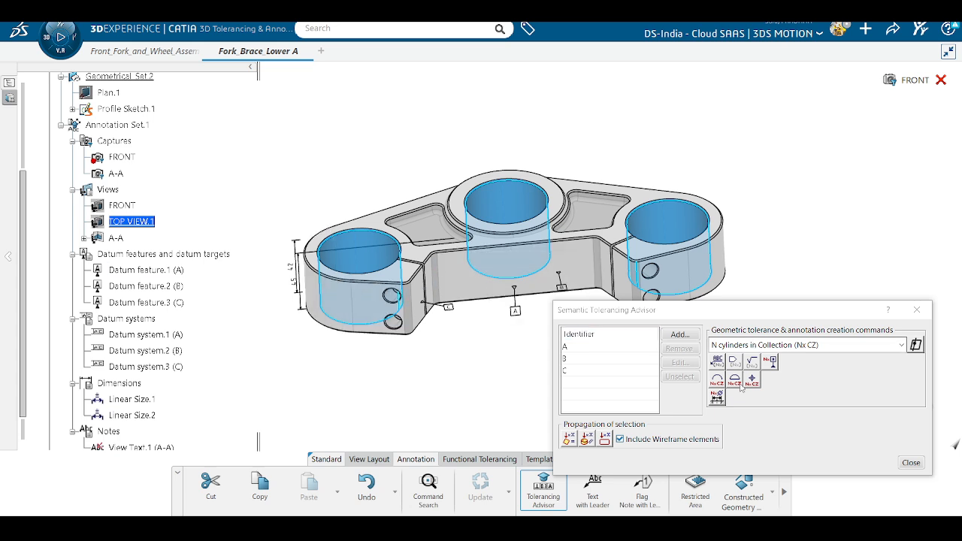
Step: Give the three bores a 3x Ø55 size with ISO 286-1 class H7, label above the left boss
click(718, 397)
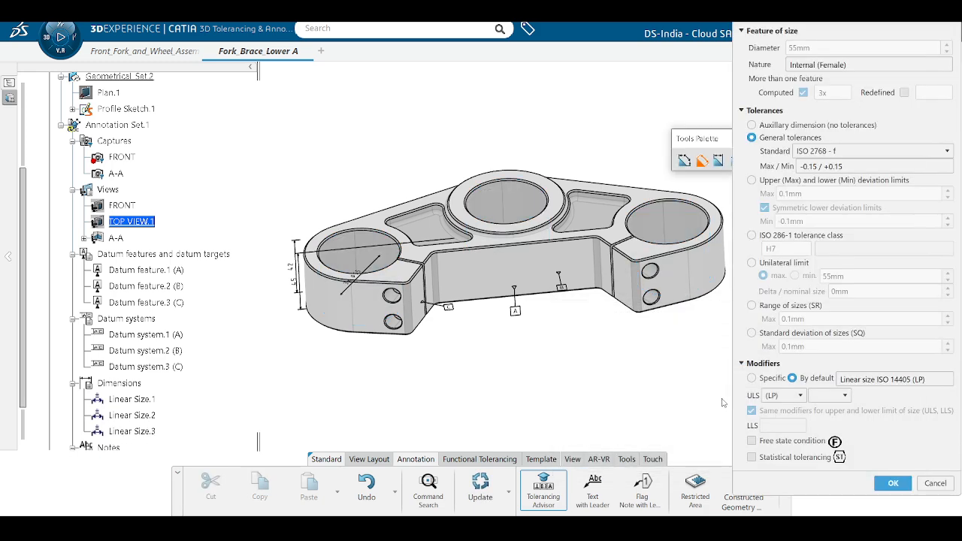
scroll(594, 374, up, 5)
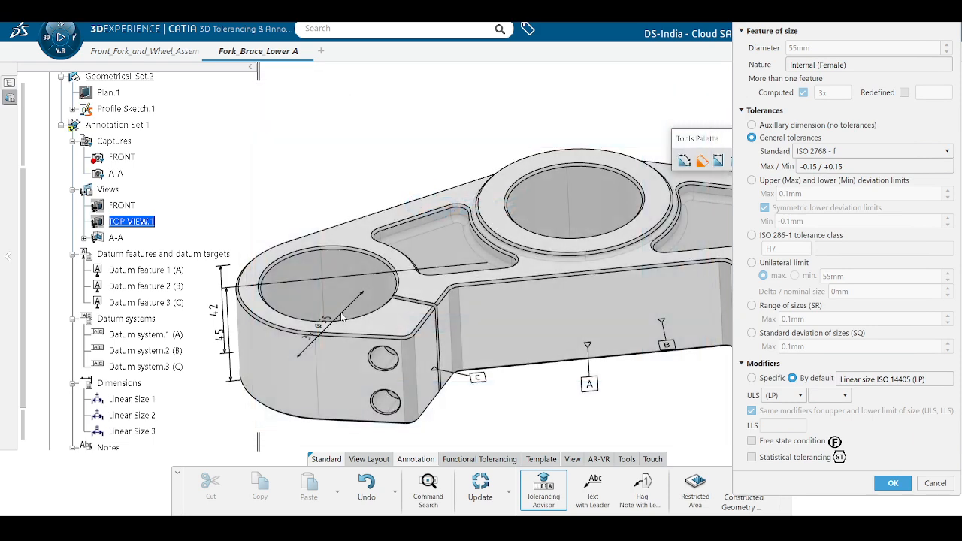
click(751, 235)
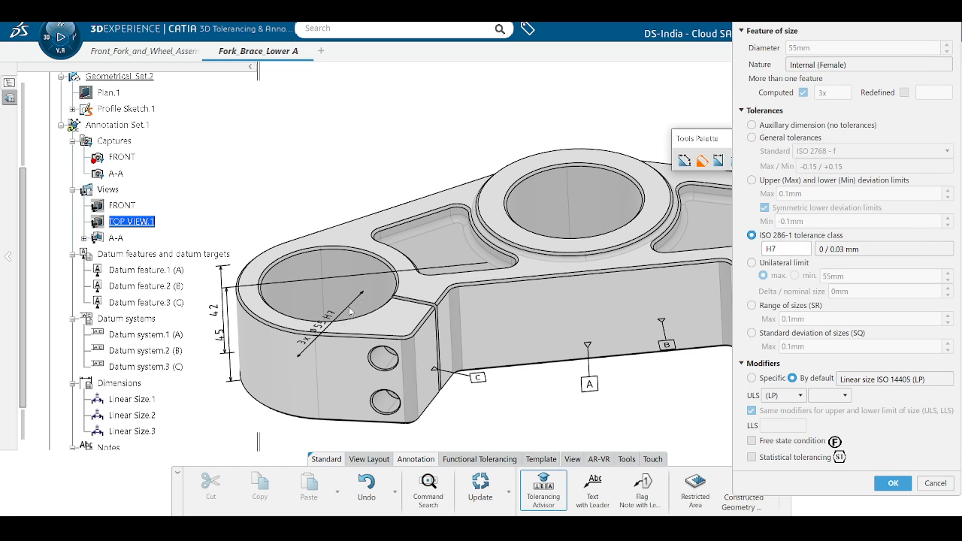
mouse_move(351, 309)
mouse_down()
mouse_move(361, 278)
mouse_move(334, 150)
mouse_move(301, 162)
mouse_move(311, 170)
mouse_up()
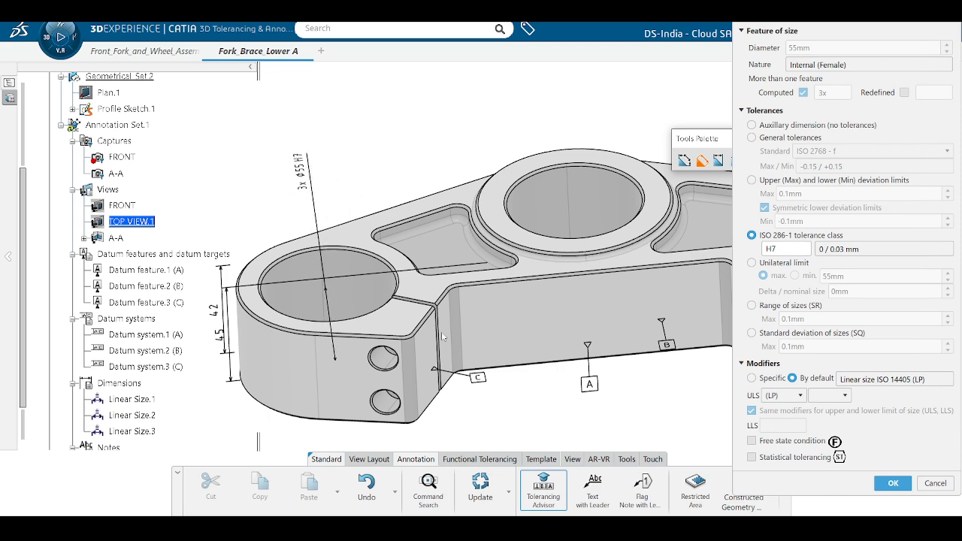
mouse_move(496, 384)
middle_down()
mouse_move(448, 404)
mouse_move(374, 365)
mouse_move(346, 412)
middle_up()
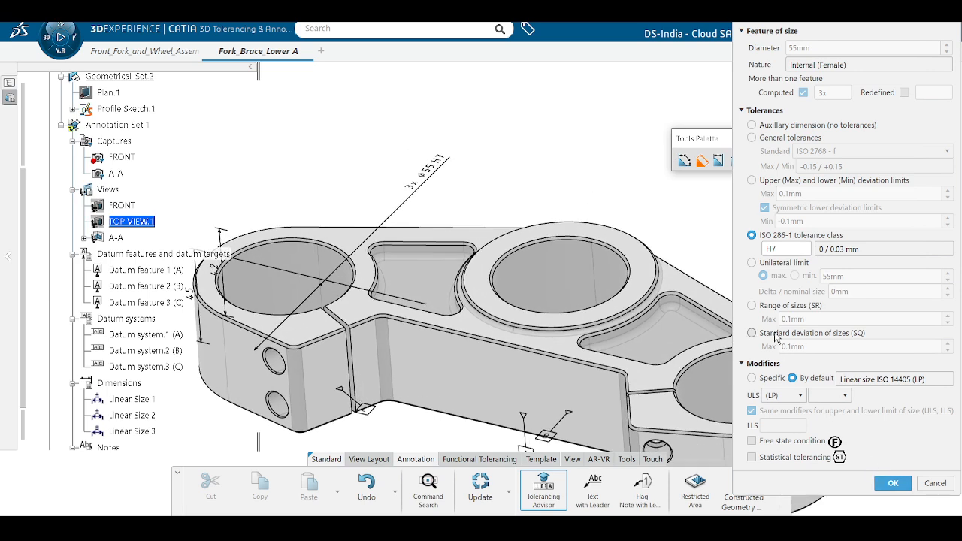
click(761, 365)
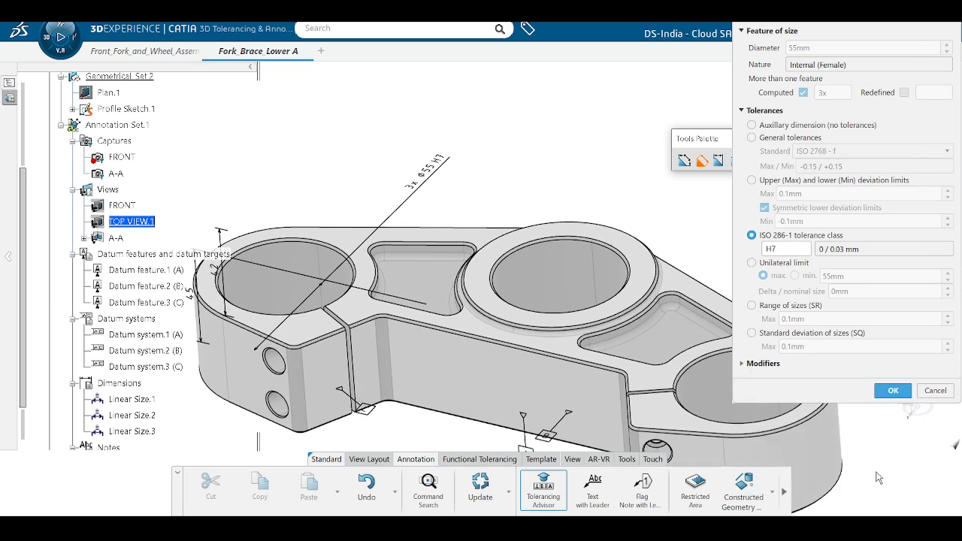
click(892, 394)
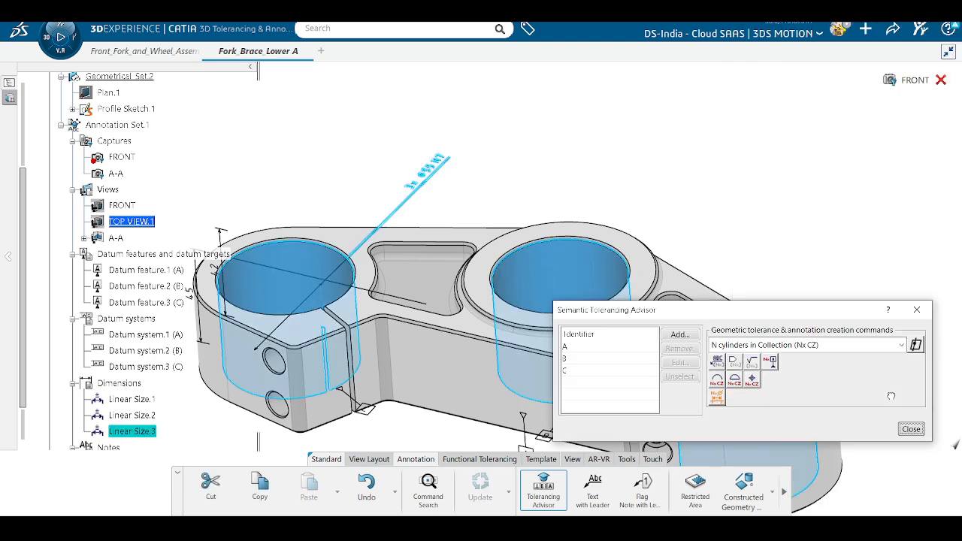
Step: Cancel the new datum system so only datums A, B and C remain, then close the advisor
click(593, 372)
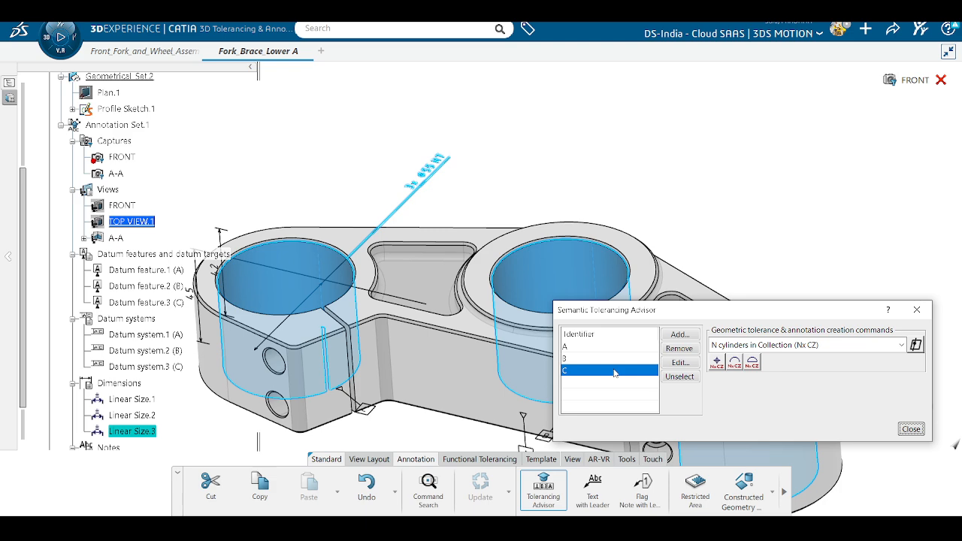
click(679, 335)
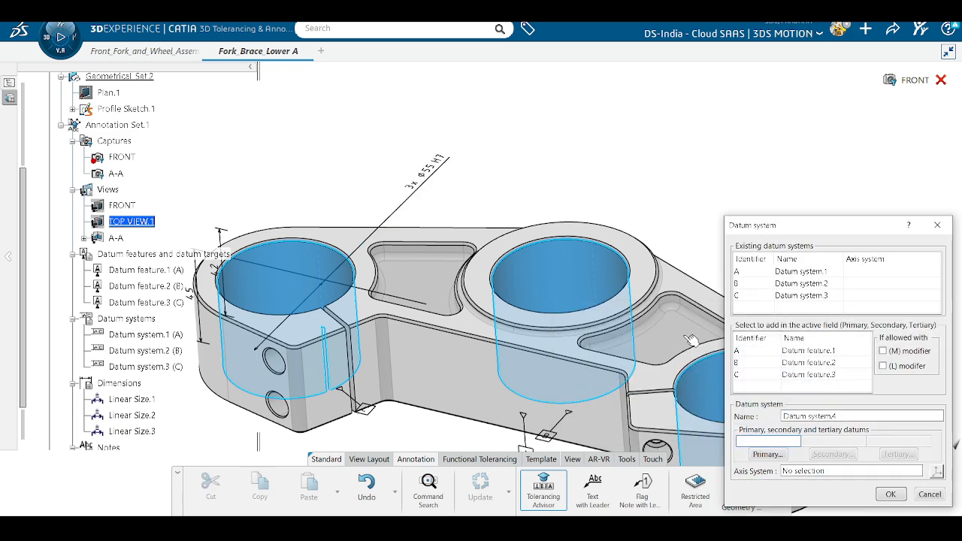
click(928, 495)
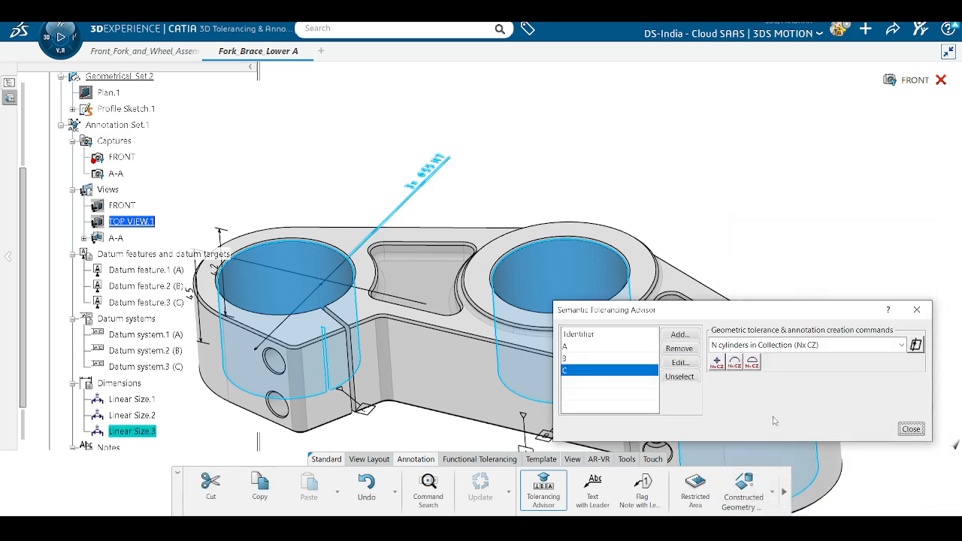
click(911, 430)
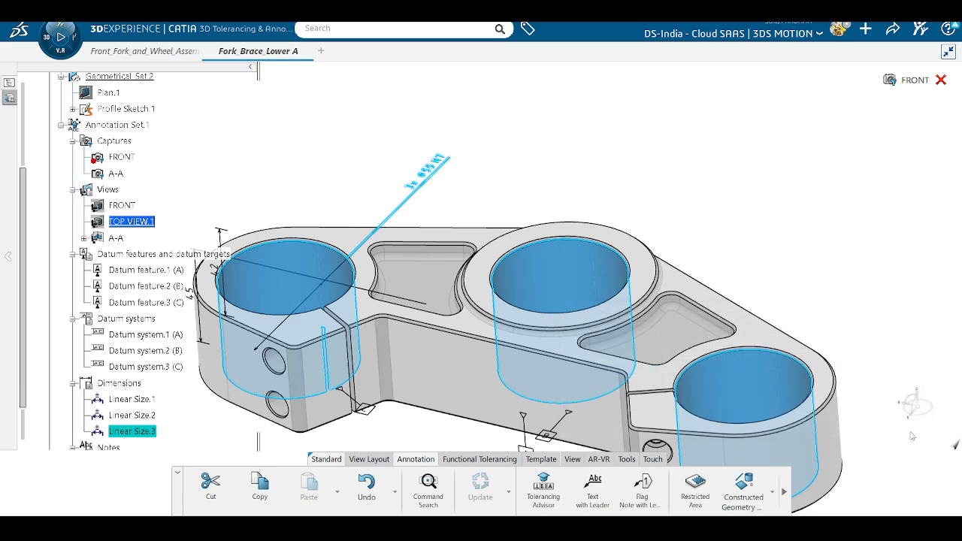
middle_drag(401, 277, 422, 364)
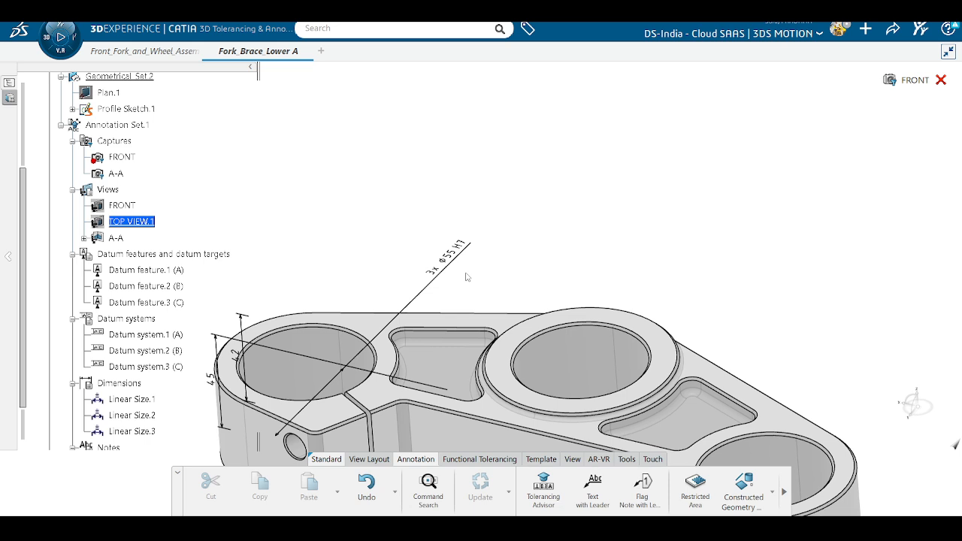
Step: Check datum C and the left bore in the advisor, then close it and reframe toward the slot
click(543, 490)
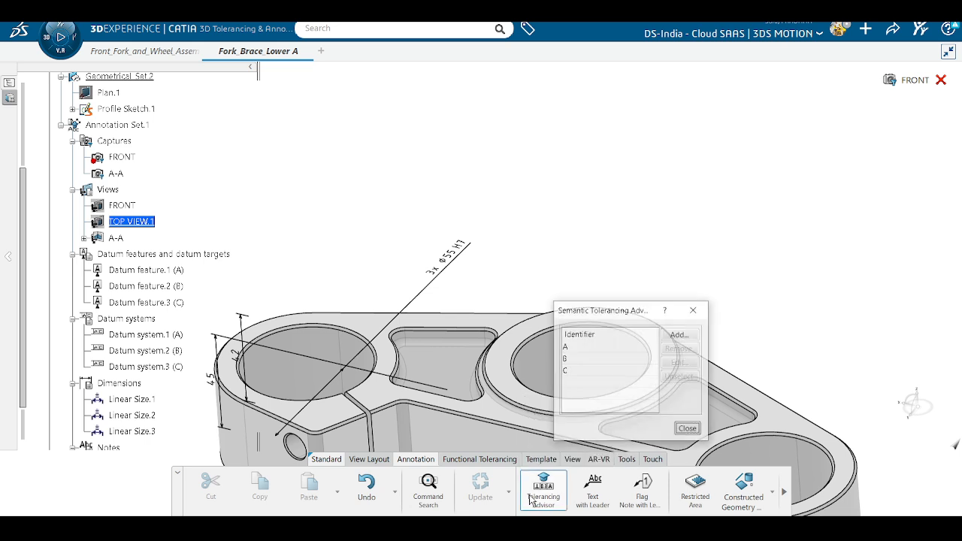
click(602, 371)
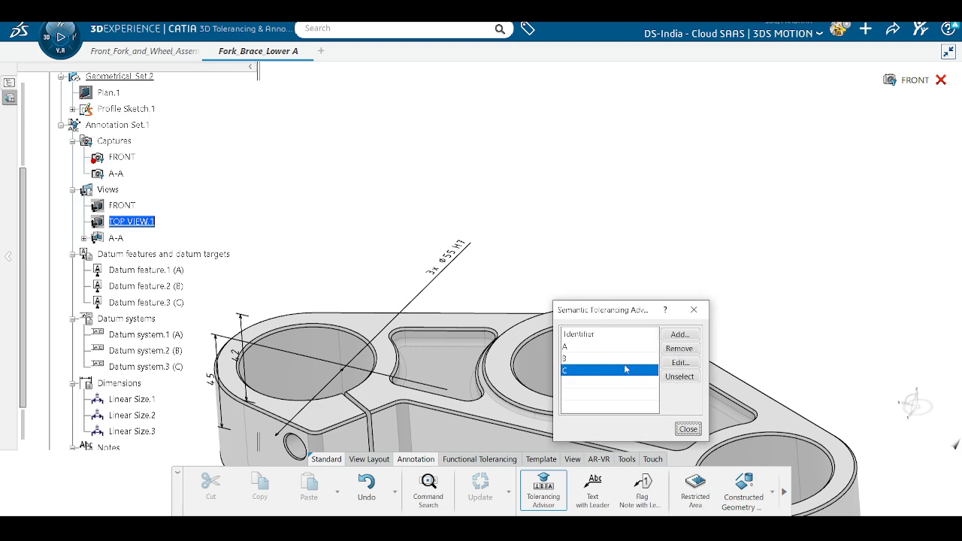
click(314, 375)
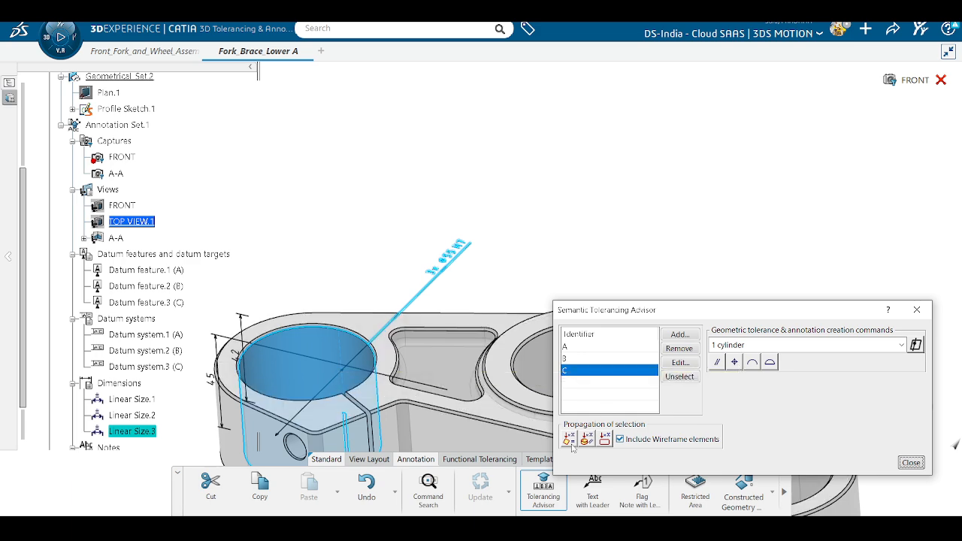
click(911, 462)
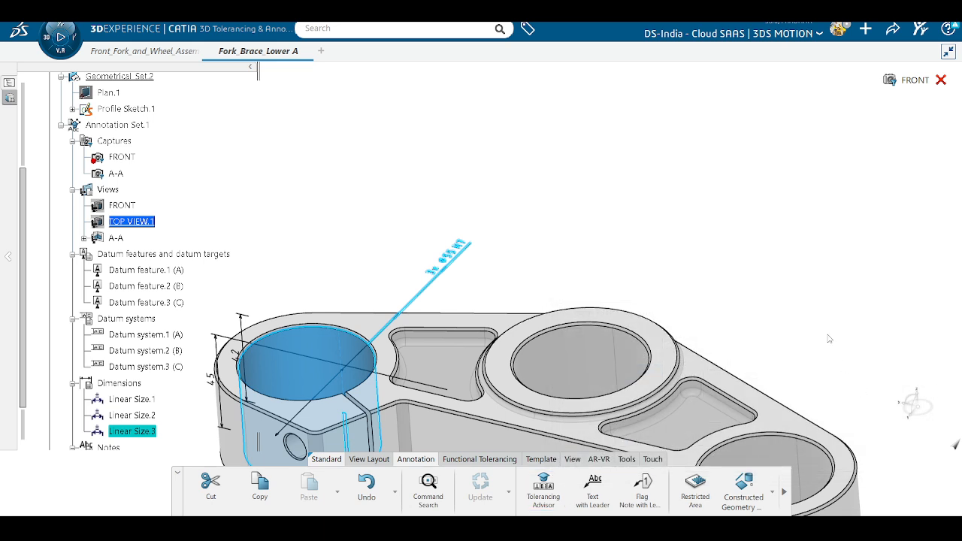
scroll(535, 352, up, 1)
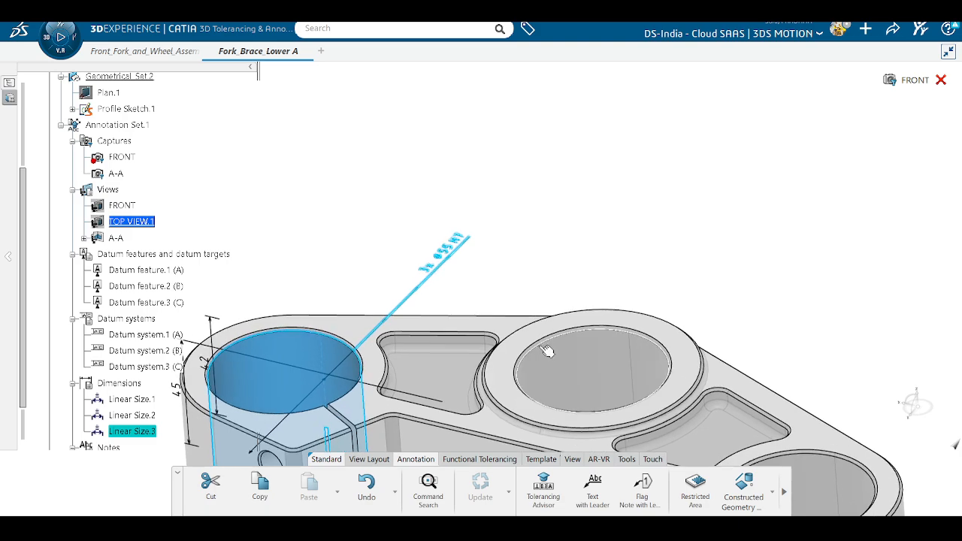
middle_drag(544, 346, 643, 184)
click(483, 394)
middle_drag(545, 380, 506, 342)
middle_drag(496, 346, 474, 388)
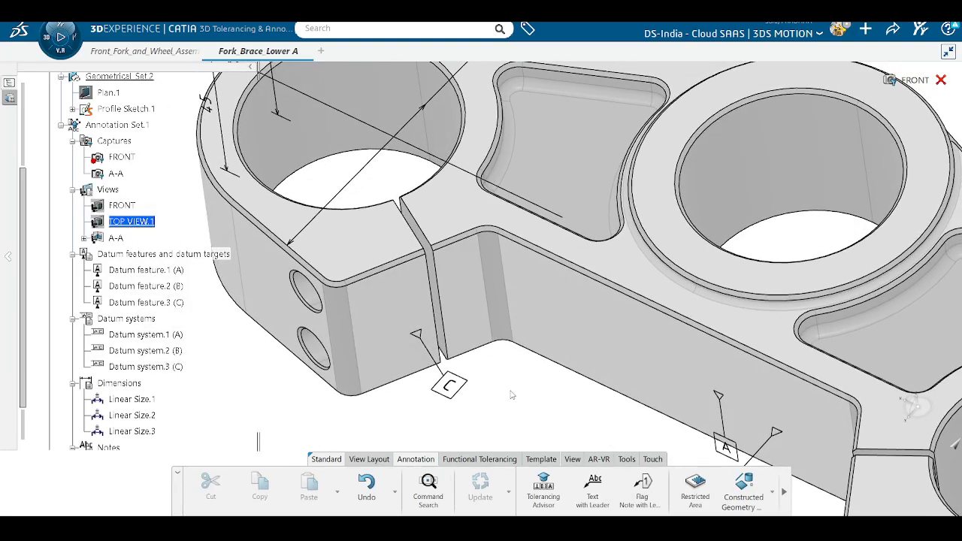
Step: Select both faces of the narrow slot and create its 2 H7 width dimension as Linear Size.4
click(543, 487)
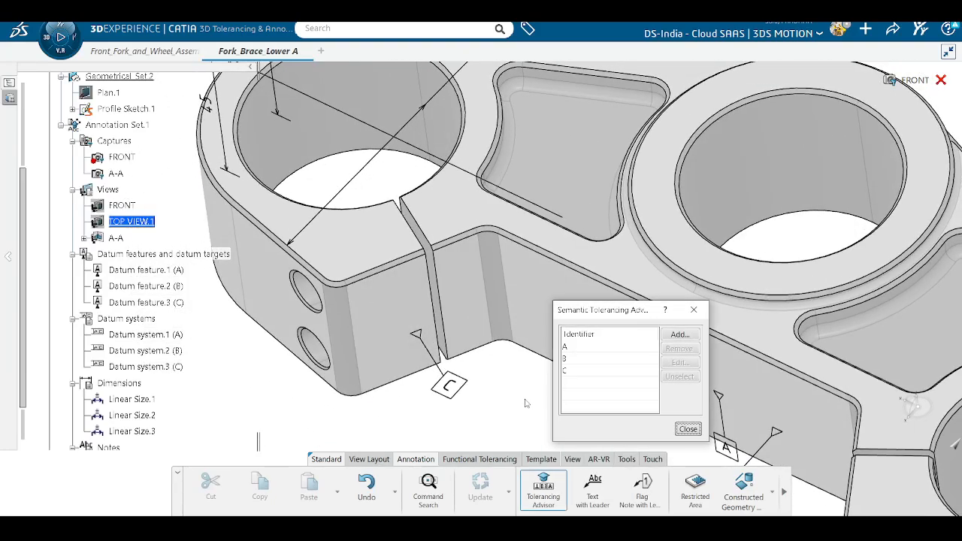
middle_drag(502, 407, 461, 361)
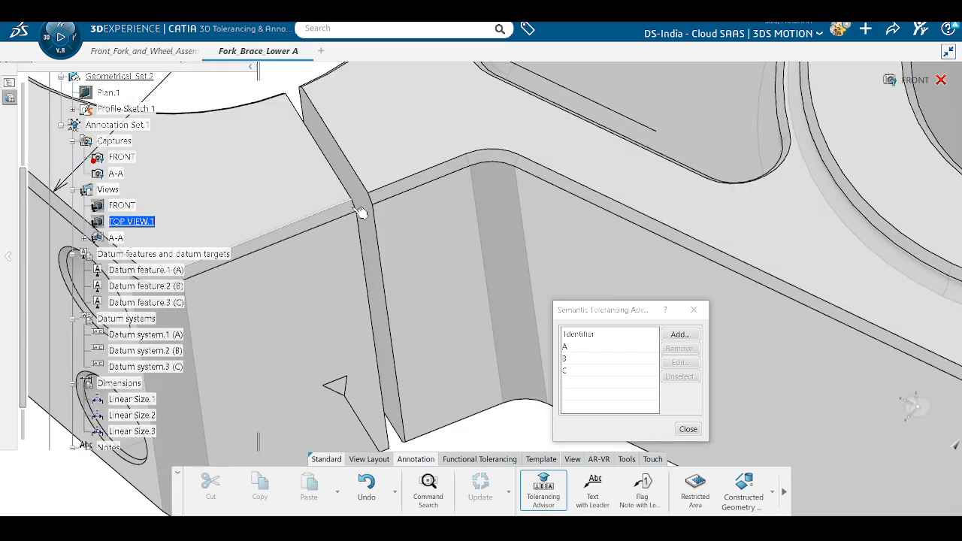
click(374, 241)
mouse_move(402, 328)
middle_down()
mouse_move(421, 300)
mouse_move(386, 318)
mouse_move(393, 320)
middle_up()
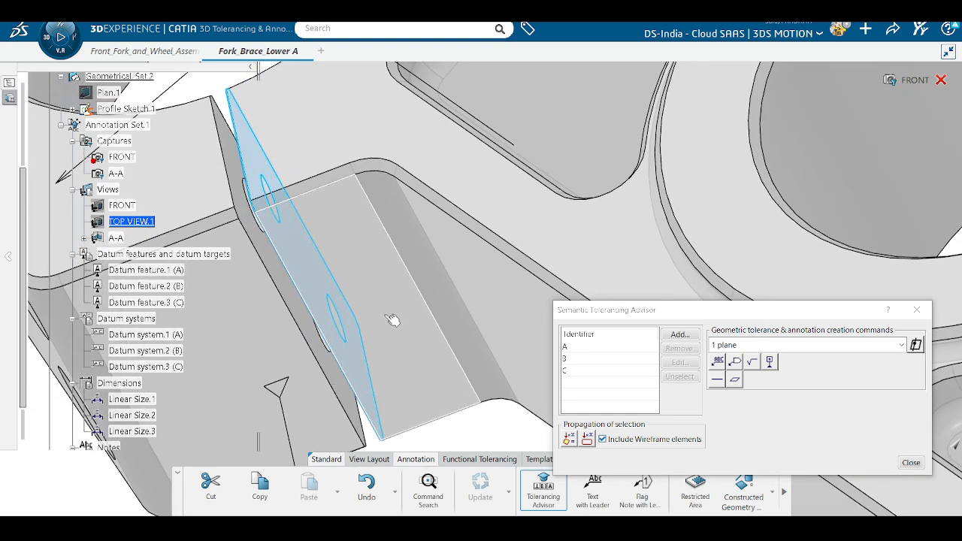
ctrl+click(312, 326)
middle_drag(356, 367, 374, 324)
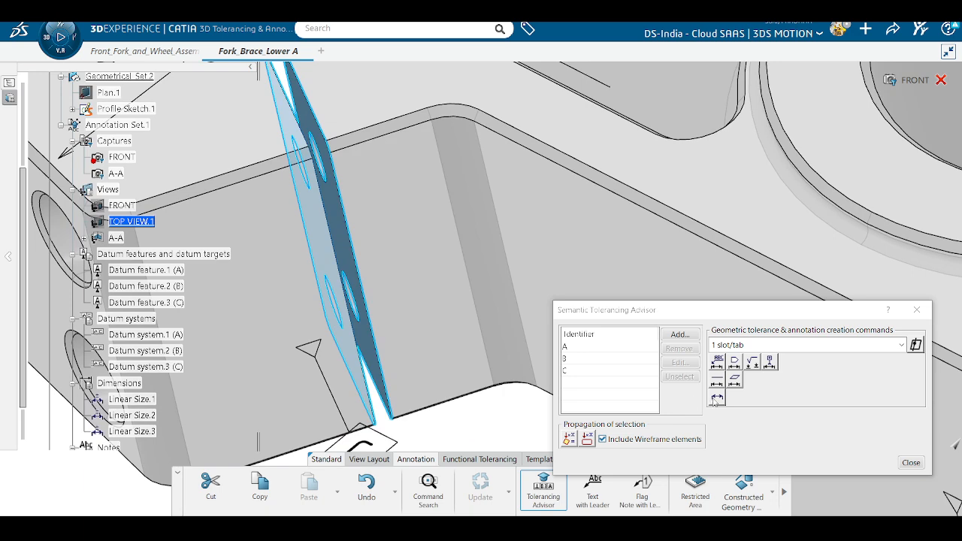
click(717, 399)
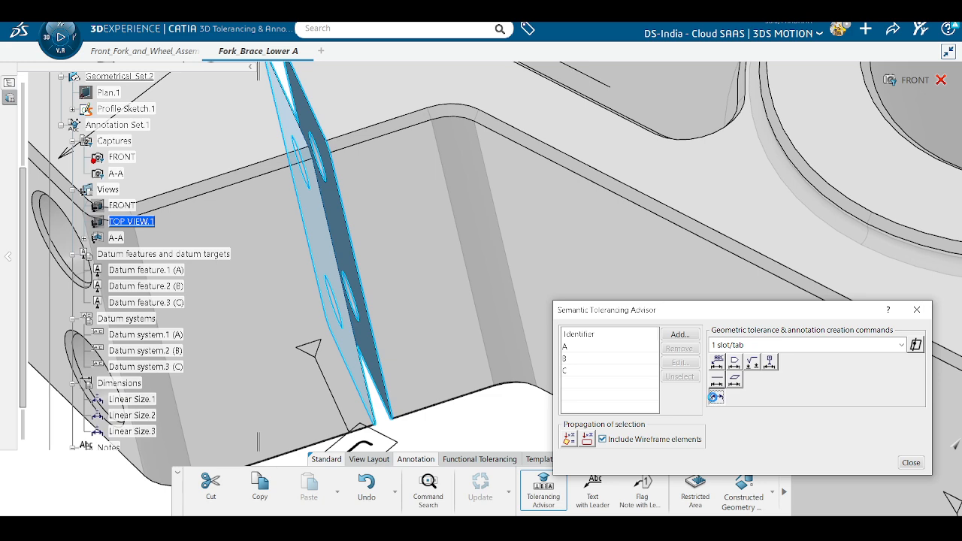
scroll(398, 273, down, 4)
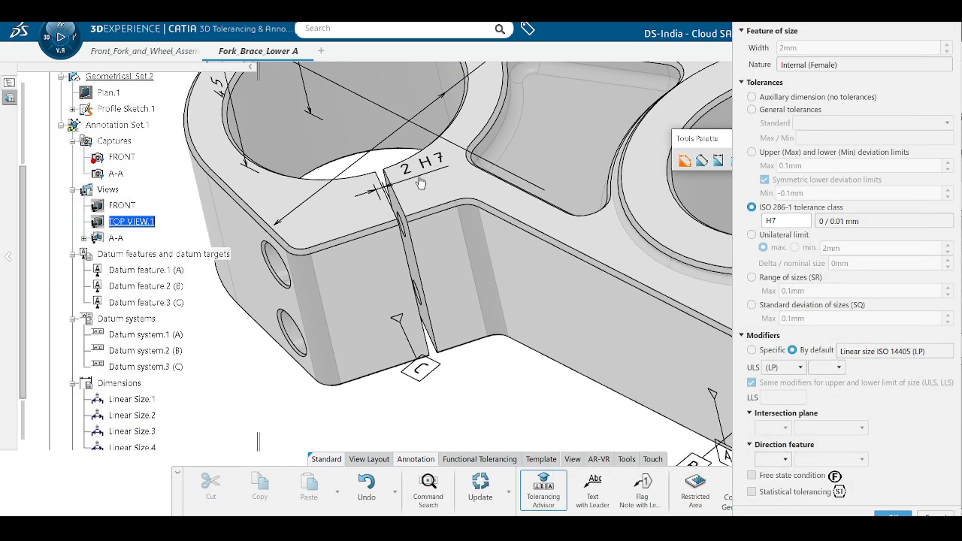
Step: Move the 2 H7 slot dimension to the lower edge and change it to symmetric ±0.1 mm limits
drag(421, 183, 514, 350)
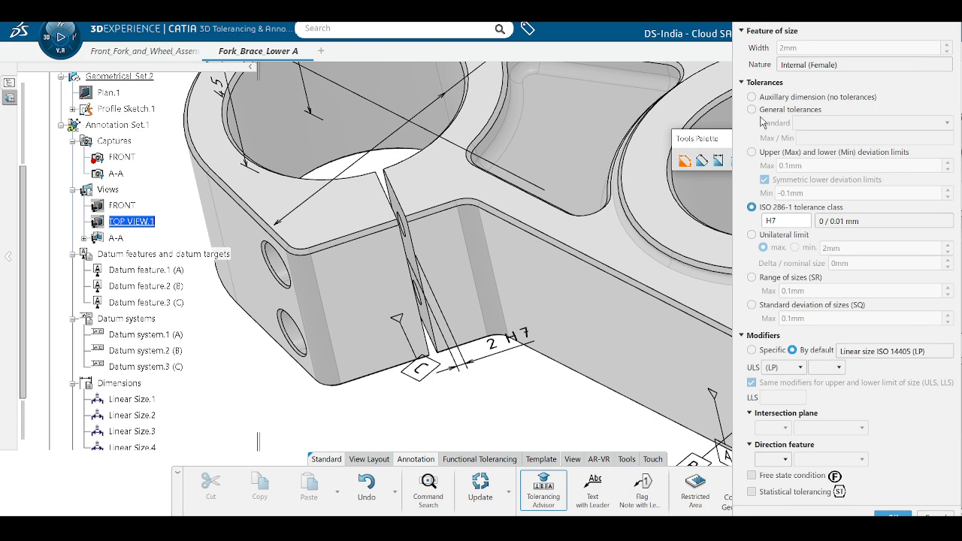
click(774, 154)
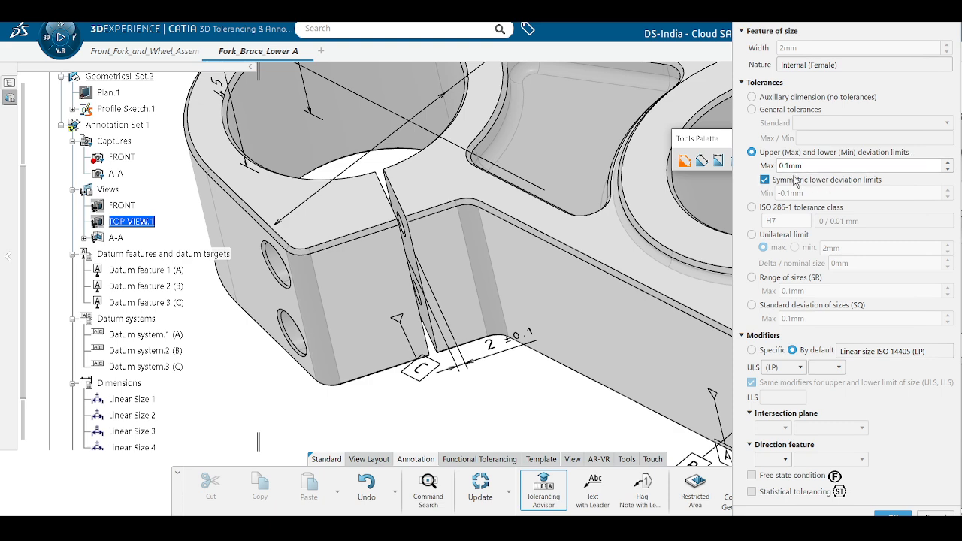
click(774, 338)
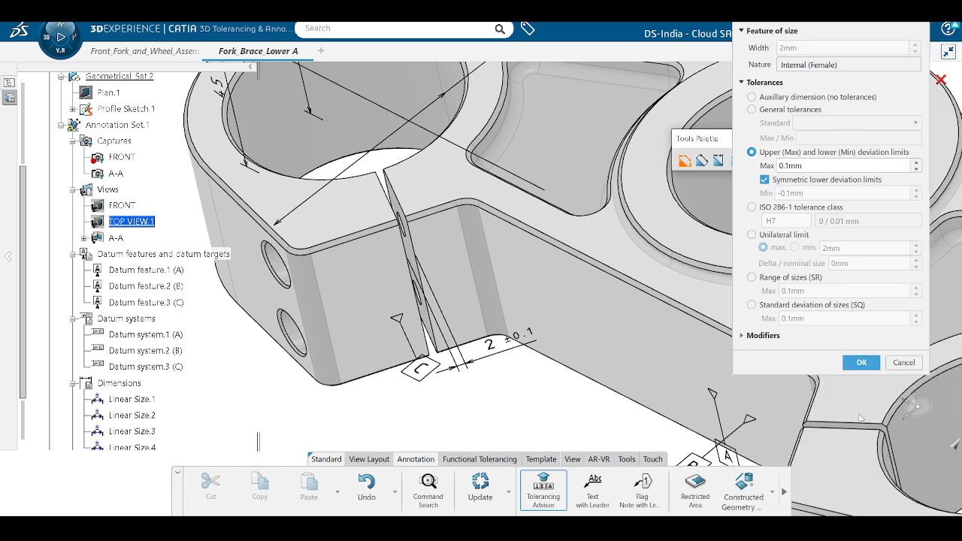
click(865, 365)
click(607, 371)
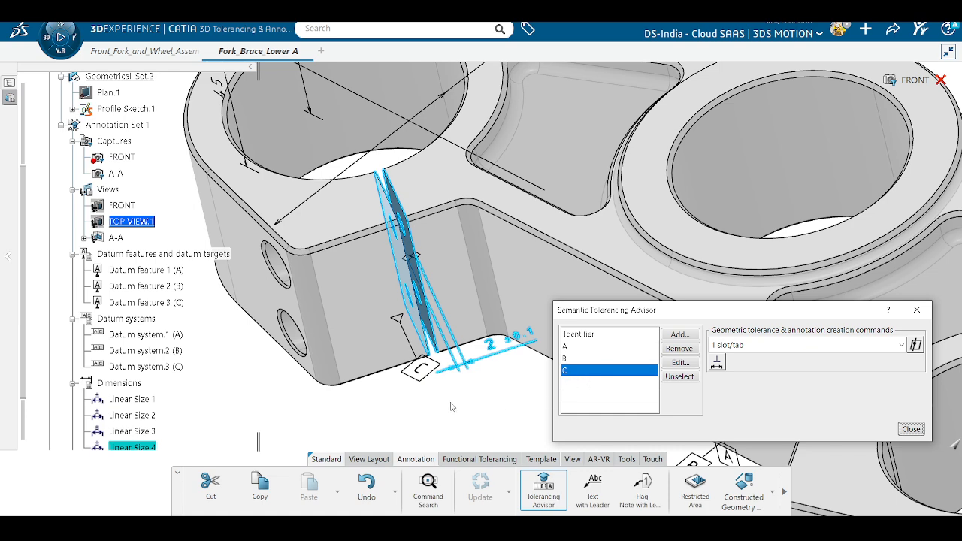
Step: Add a 0.1 mm perpendicularity tolerance to the slot referencing datum C
middle_drag(451, 406, 368, 375)
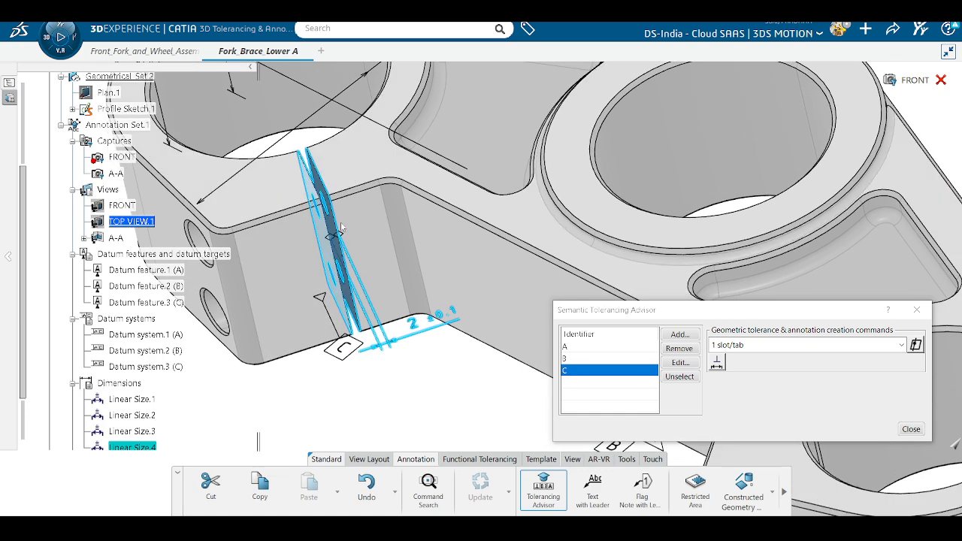
click(714, 365)
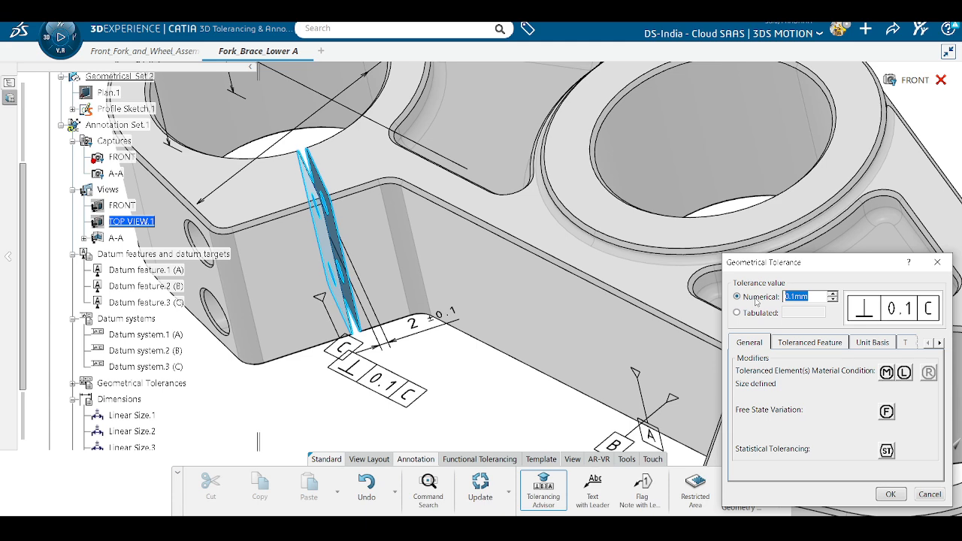
click(890, 495)
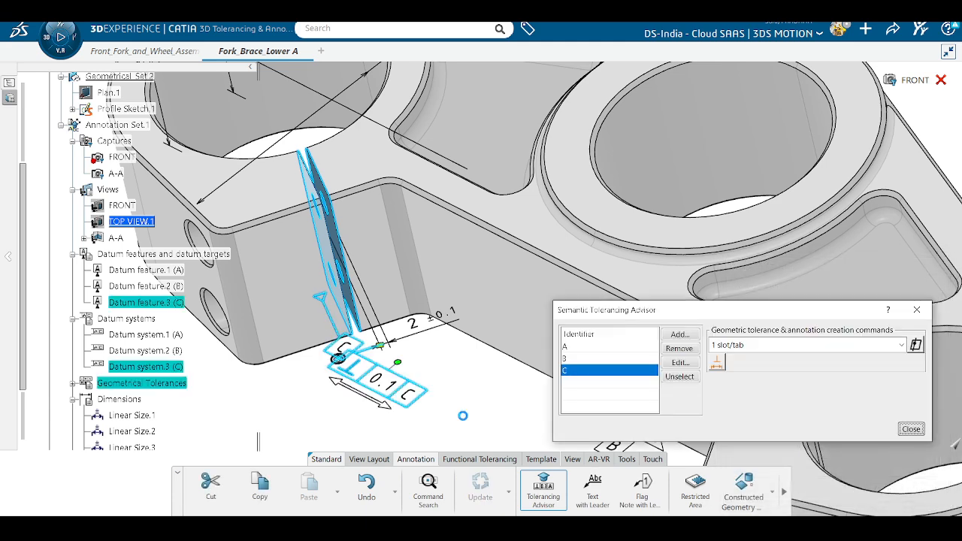
Step: Close the advisor and place the ⊥ 0.1 C frame beside datum C above the 2 ±0.1 dimension
click(909, 429)
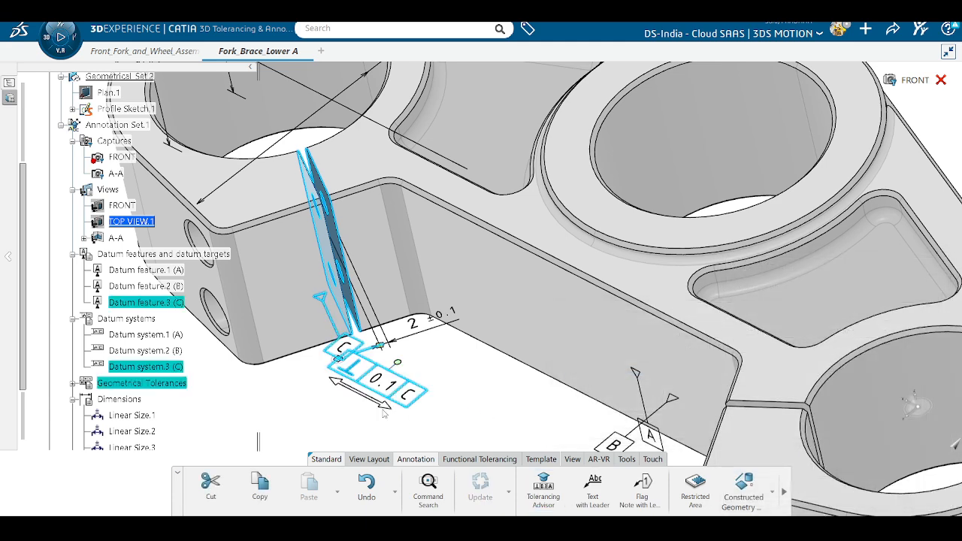
drag(384, 412, 336, 413)
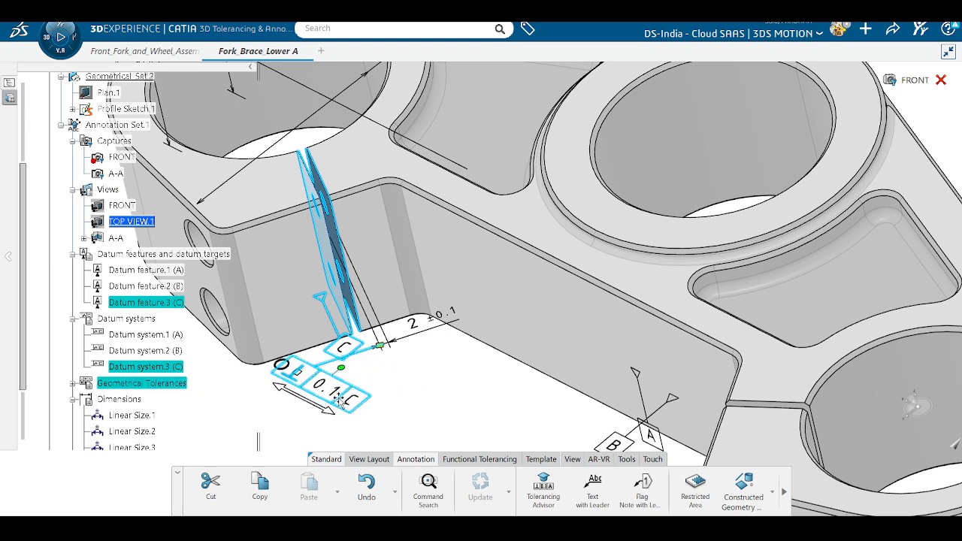
drag(340, 366, 241, 391)
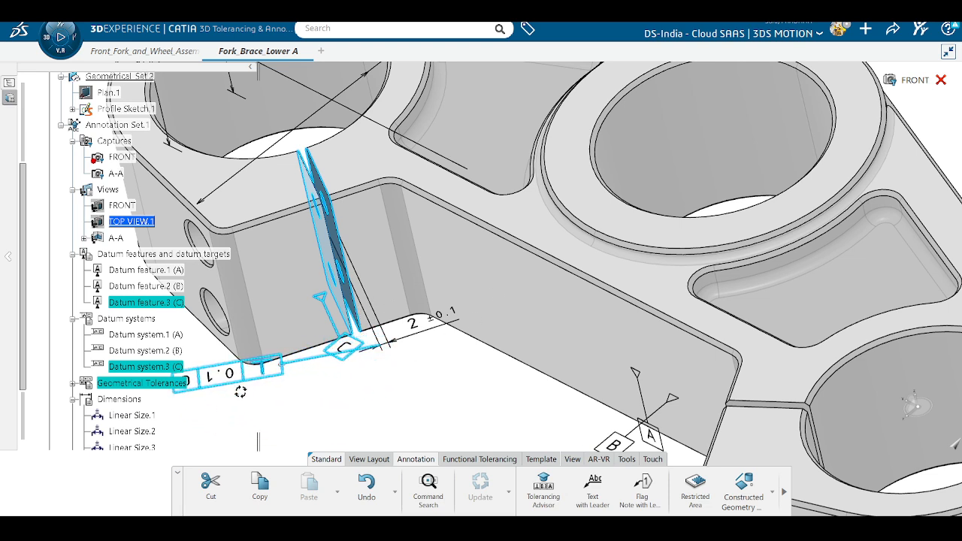
middle_drag(300, 392, 441, 392)
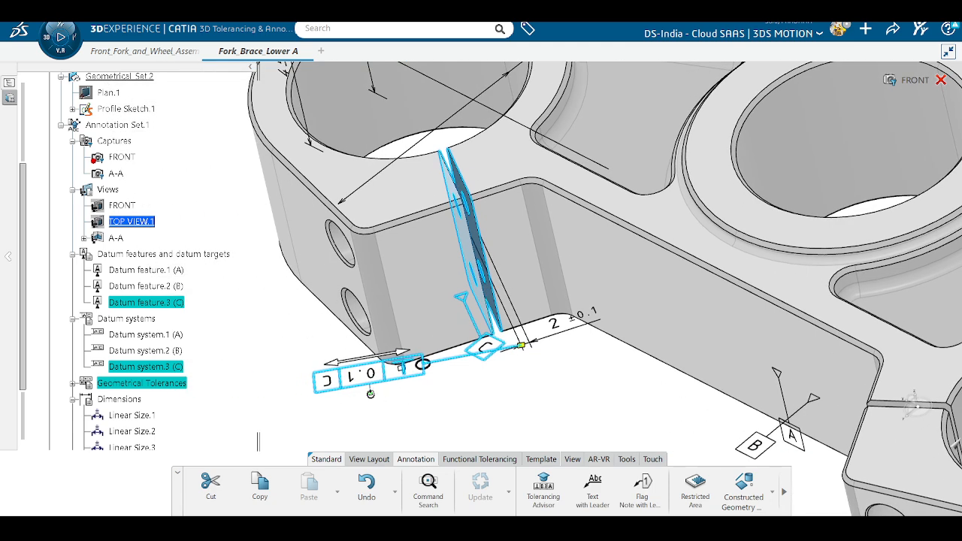
drag(371, 394, 494, 328)
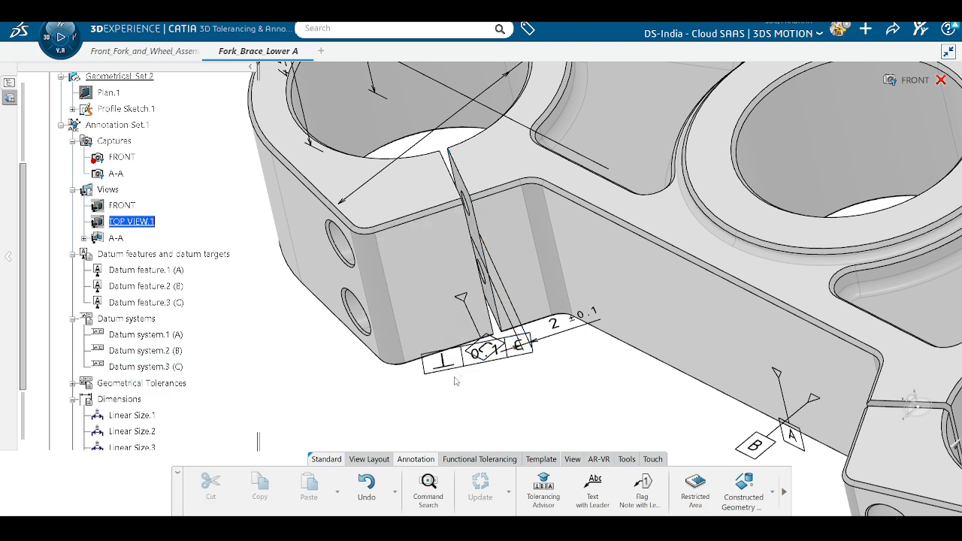
drag(463, 373, 338, 387)
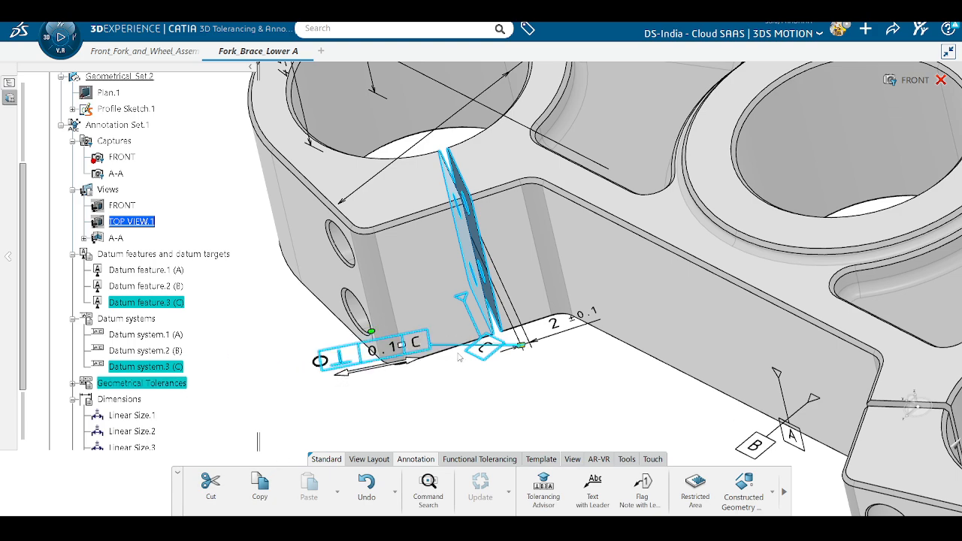
middle_drag(461, 357, 557, 345)
drag(470, 363, 518, 364)
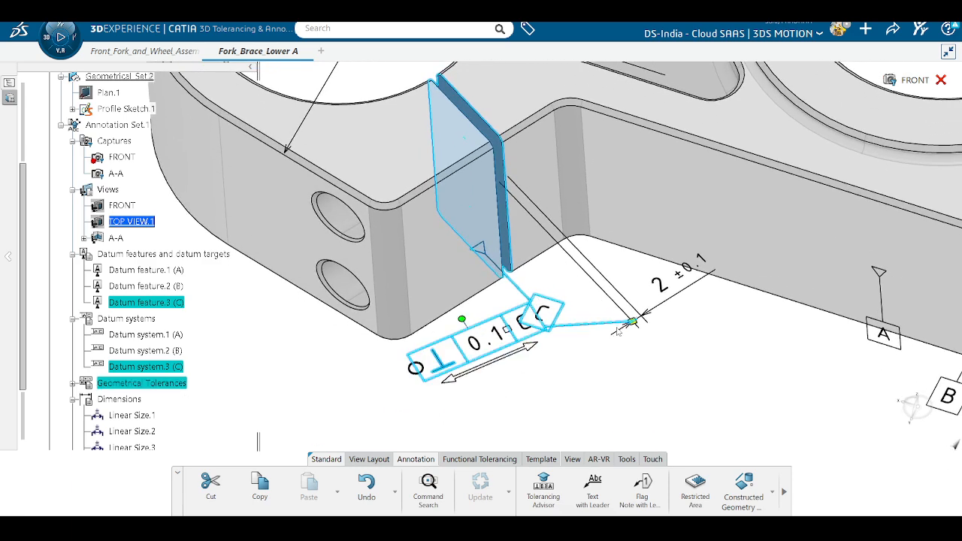
drag(474, 340, 575, 329)
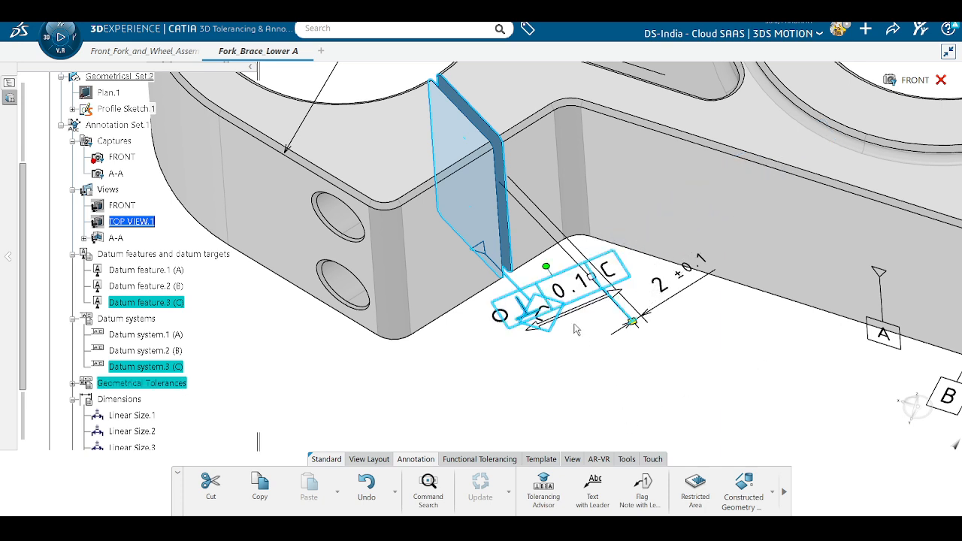
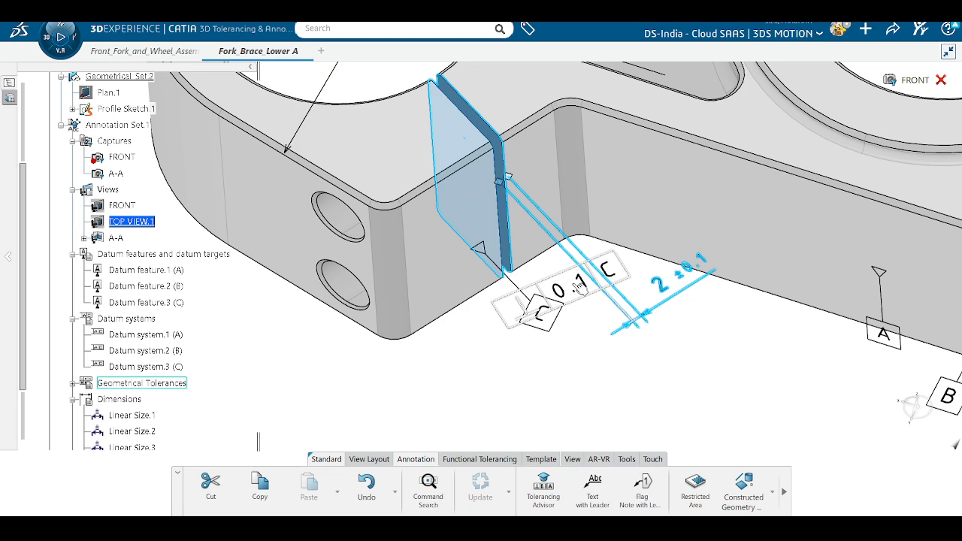
Step: Group the ⊥ 0.1 C frame with the 2 ±0.1 dimension using Automatic grouping
click(578, 287)
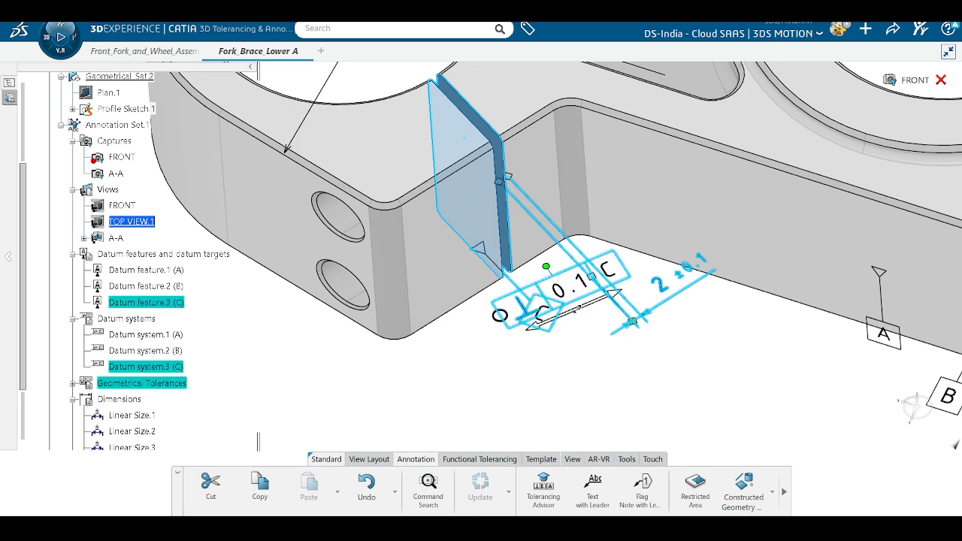
click(462, 460)
click(539, 460)
click(568, 461)
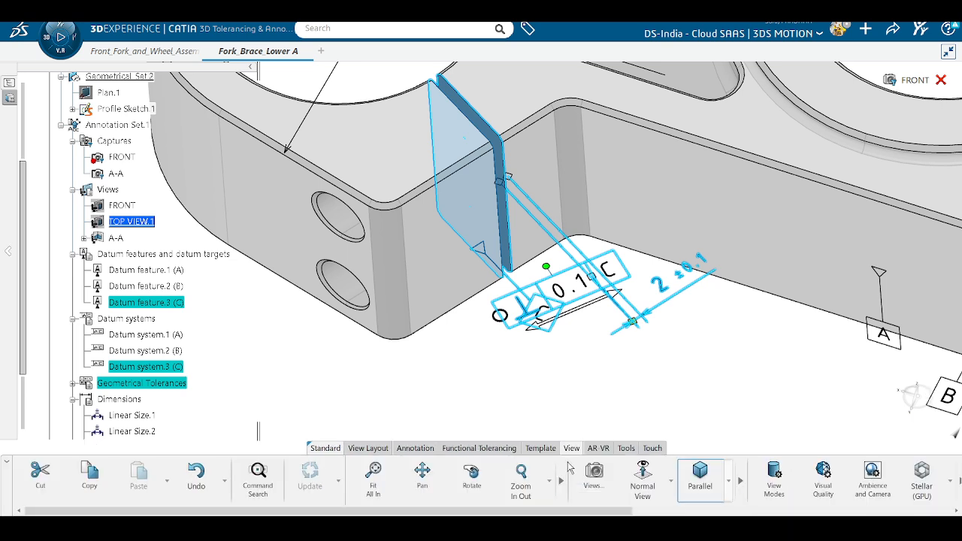
click(600, 448)
click(627, 449)
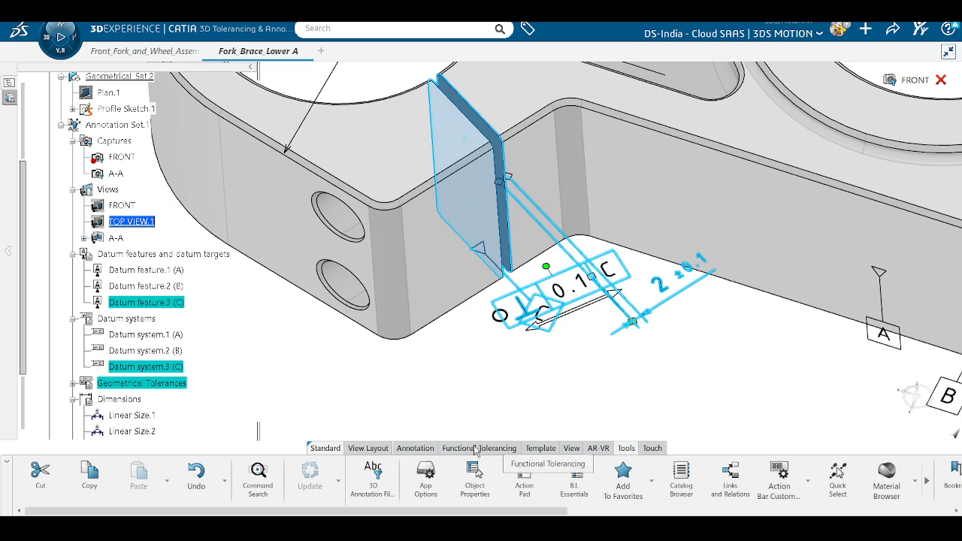
click(415, 449)
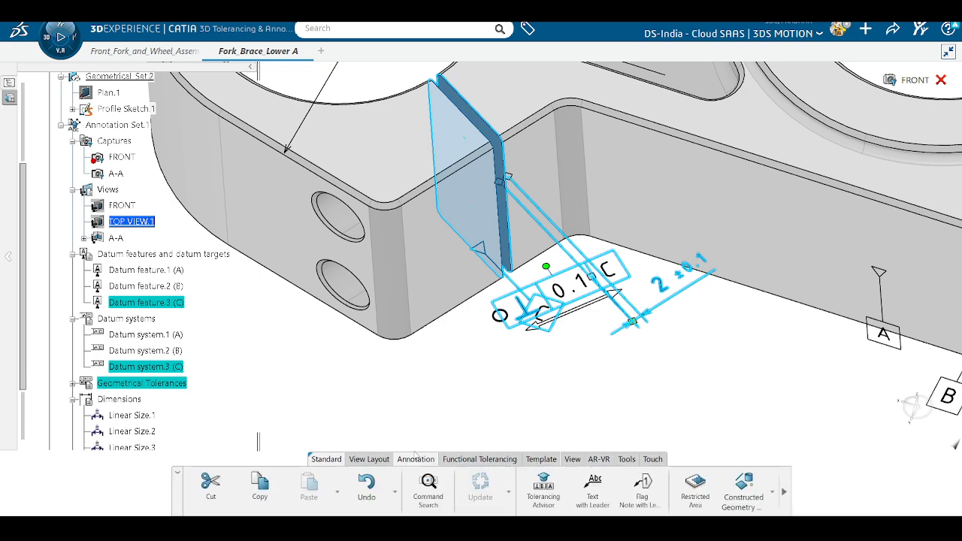
click(376, 462)
click(451, 460)
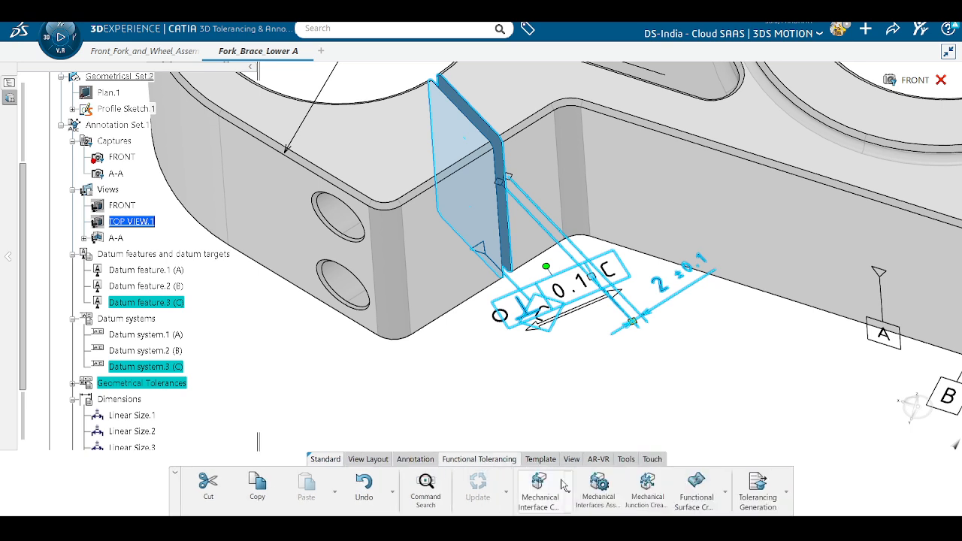
click(416, 459)
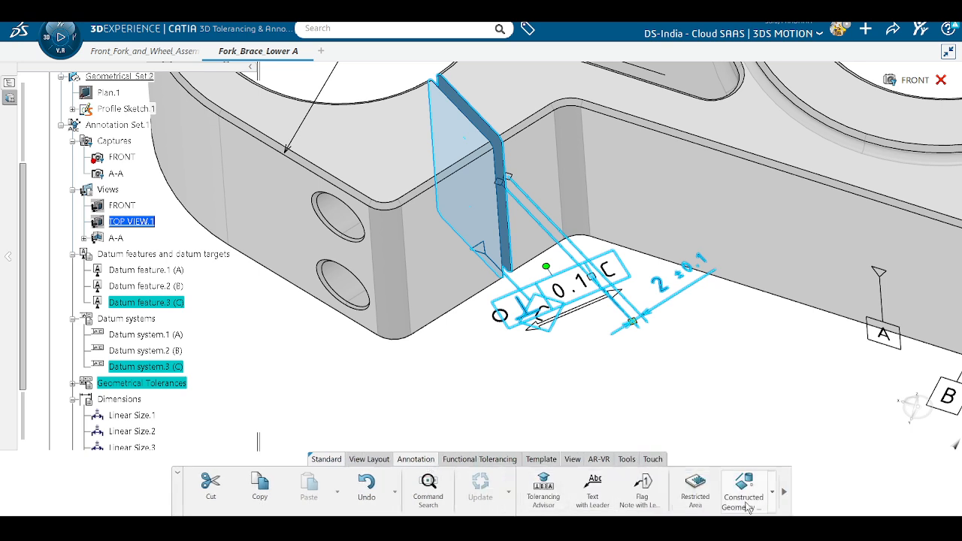
click(784, 493)
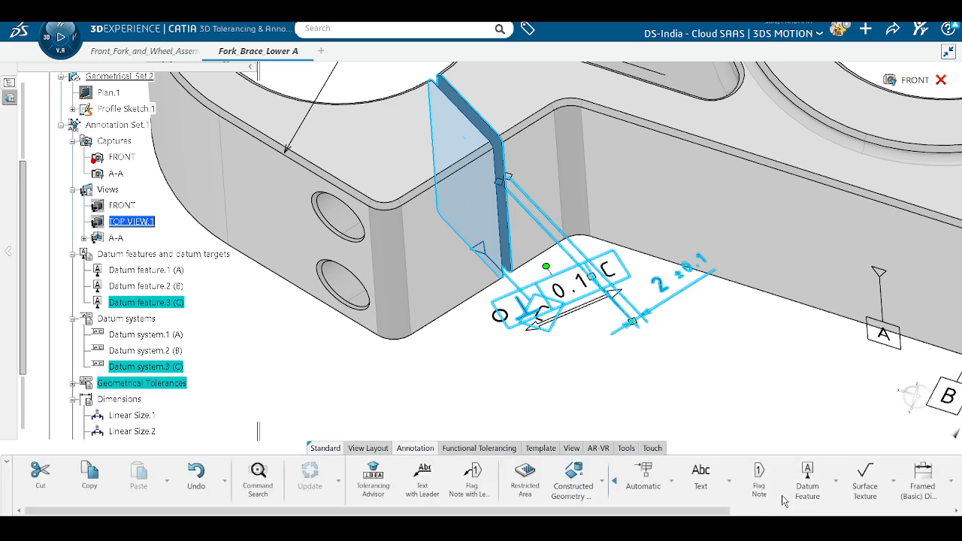
click(648, 478)
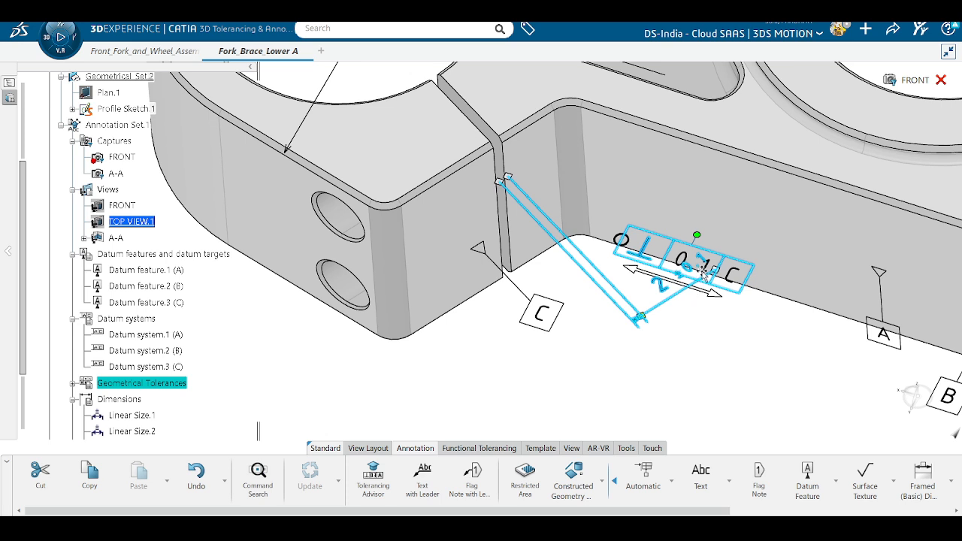
Step: Move the ⊥ 0.1 C frame down-left near datum C and rotate it clockwise
drag(703, 272, 553, 388)
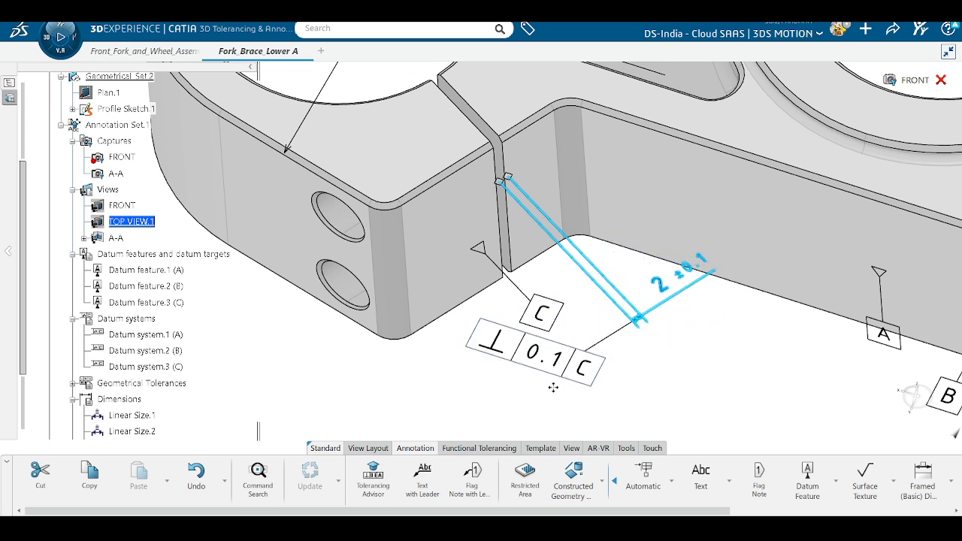
click(506, 379)
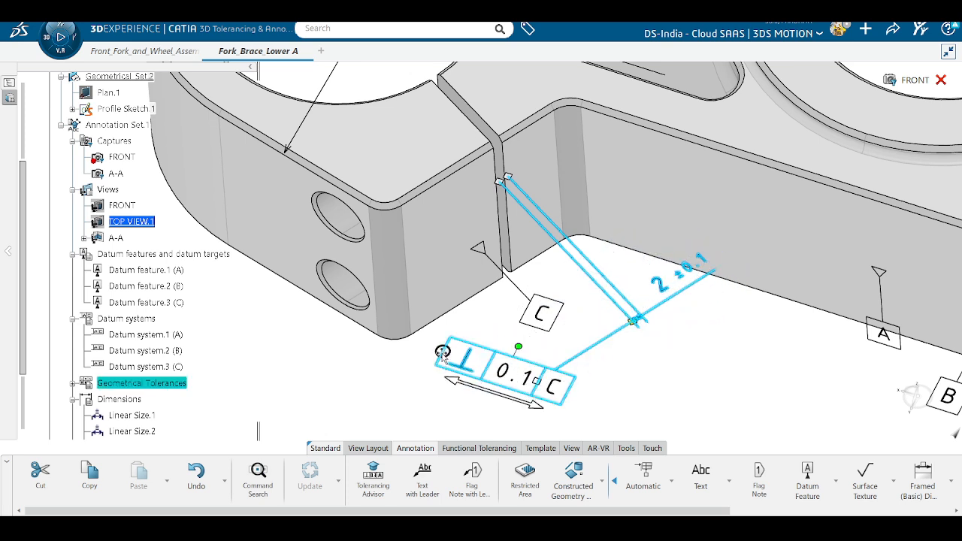
drag(442, 352, 421, 366)
drag(495, 361, 503, 409)
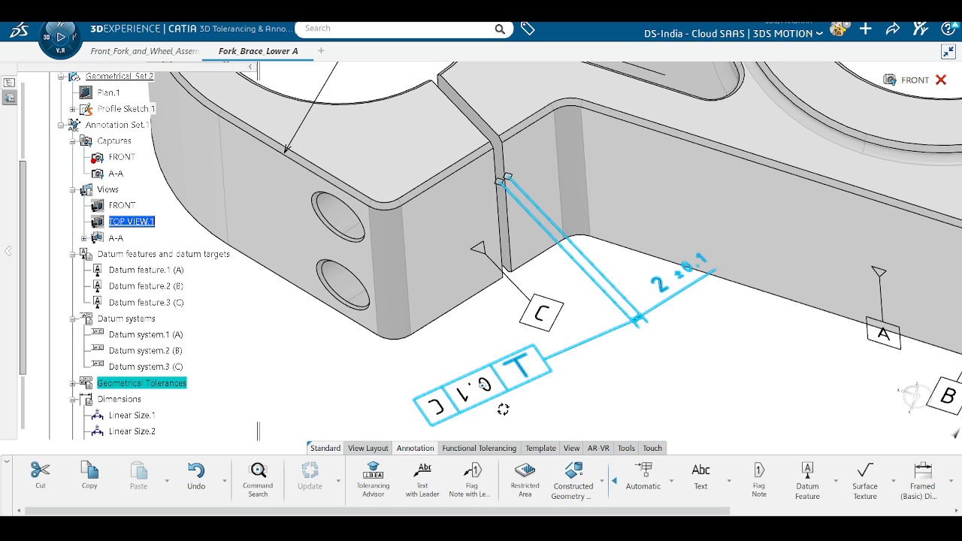
Step: Switch the frame's positioning mode to Annotations positioning
click(478, 387)
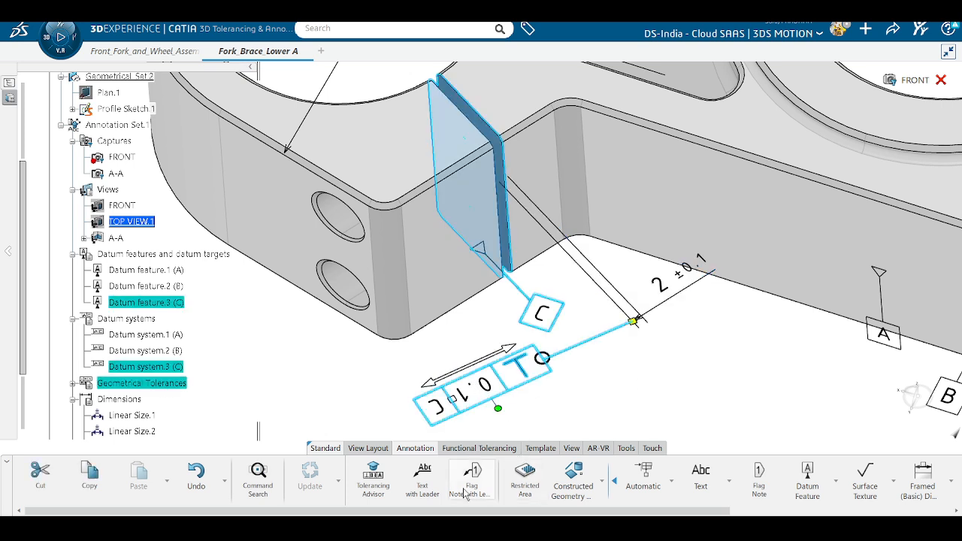
click(672, 485)
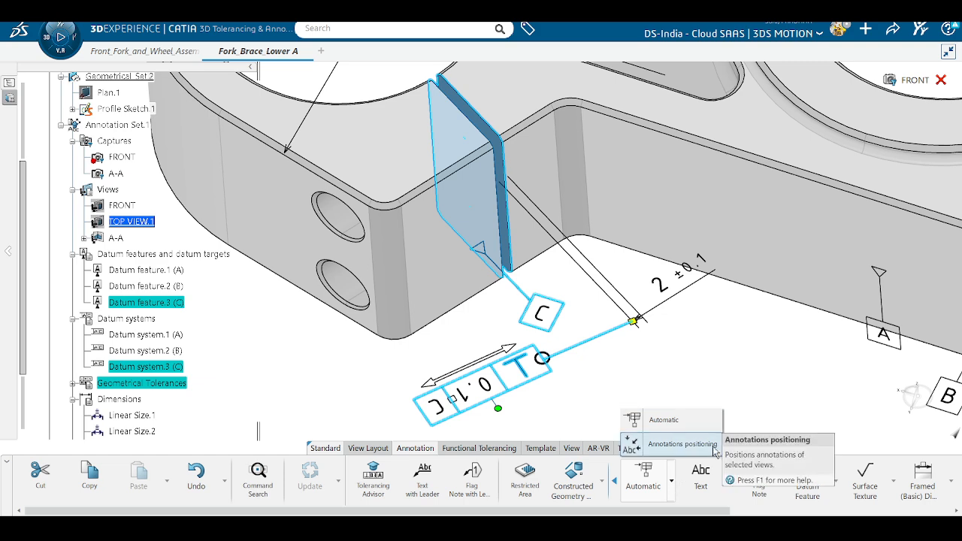
click(661, 443)
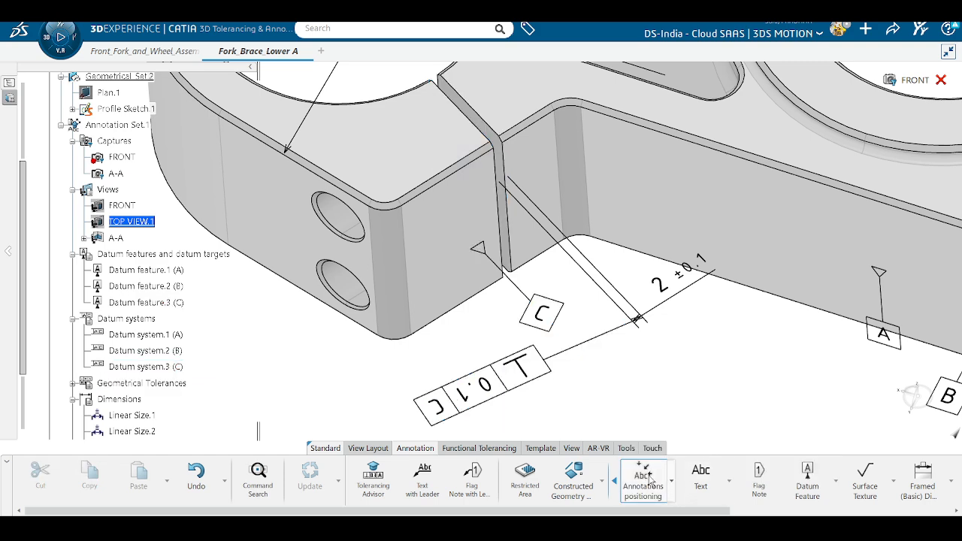
scroll(633, 487, down, 5)
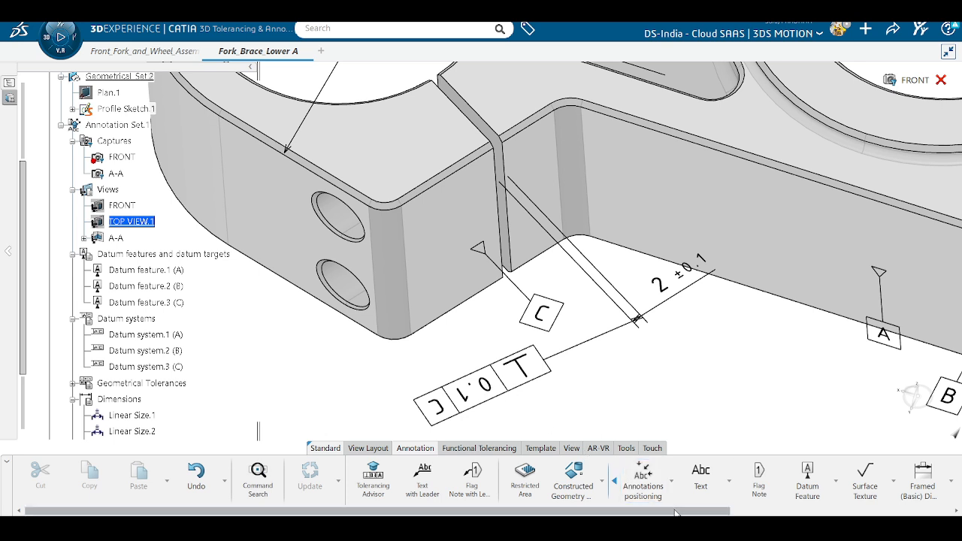
Step: Make the ⊥ 0.1 C frame text parallel to the screen
click(553, 481)
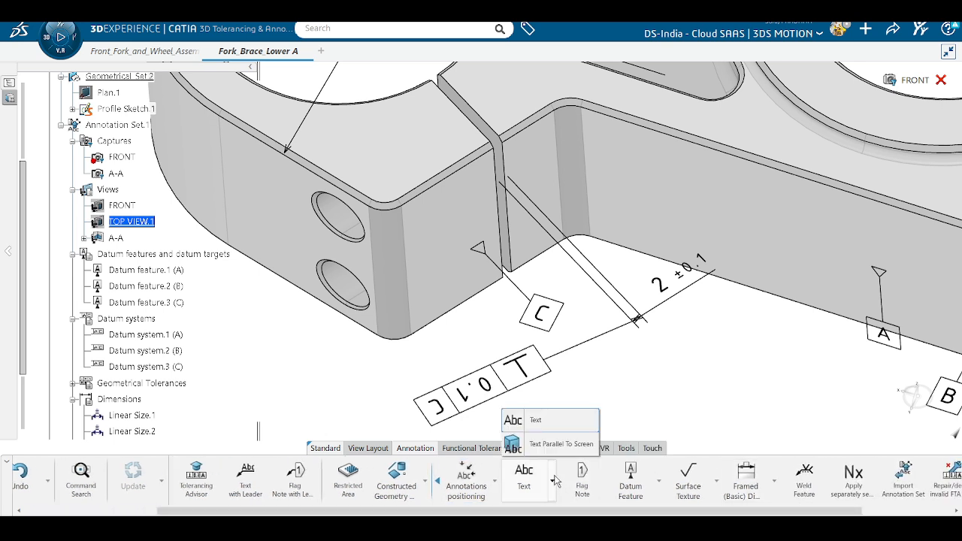
click(559, 443)
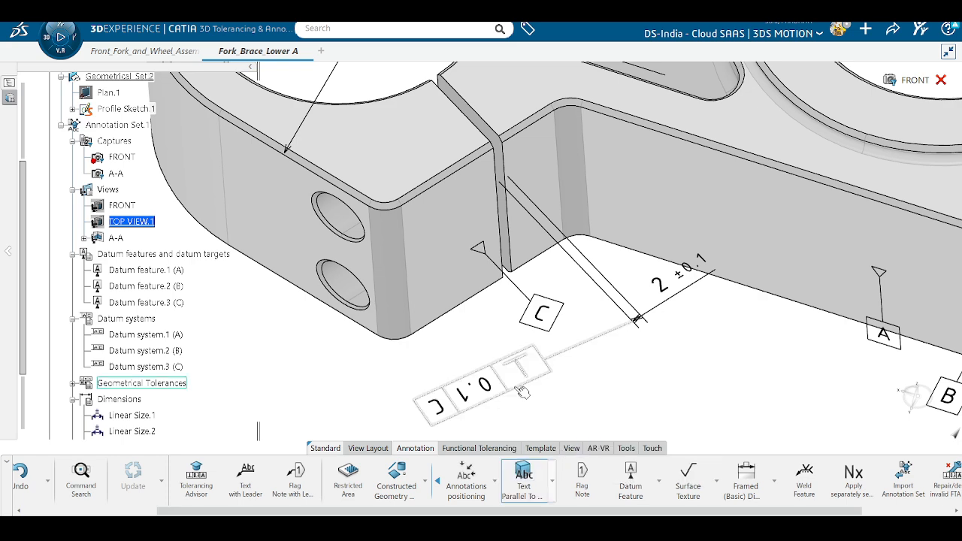
click(516, 386)
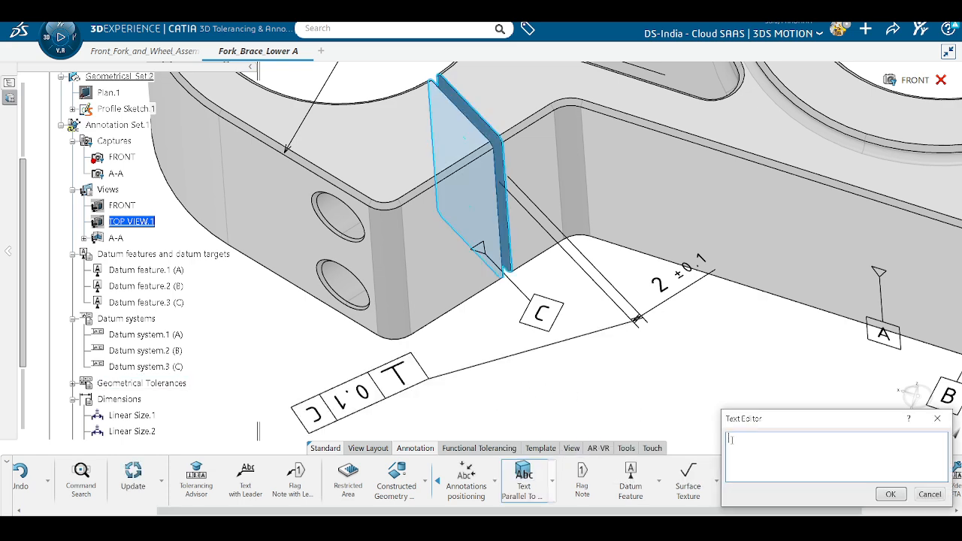
click(890, 493)
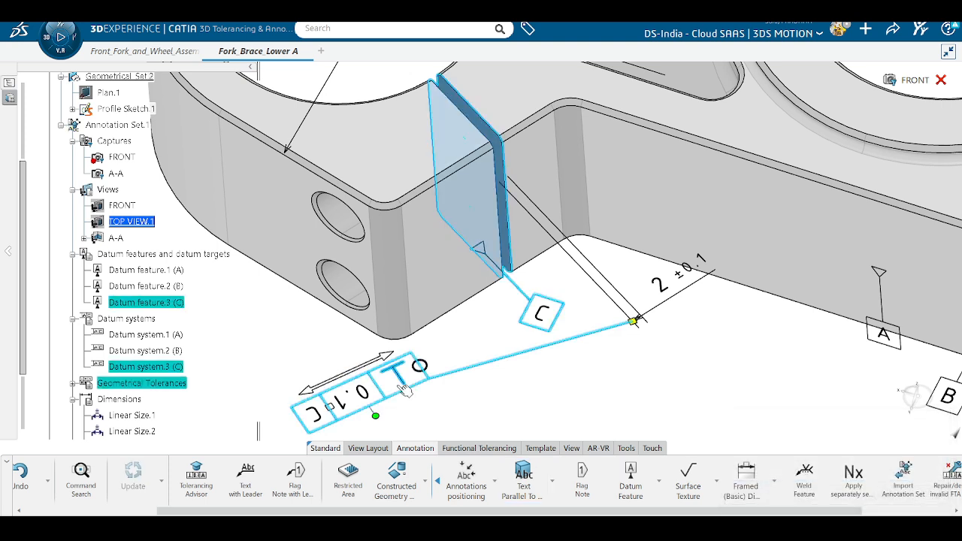
drag(833, 511, 921, 512)
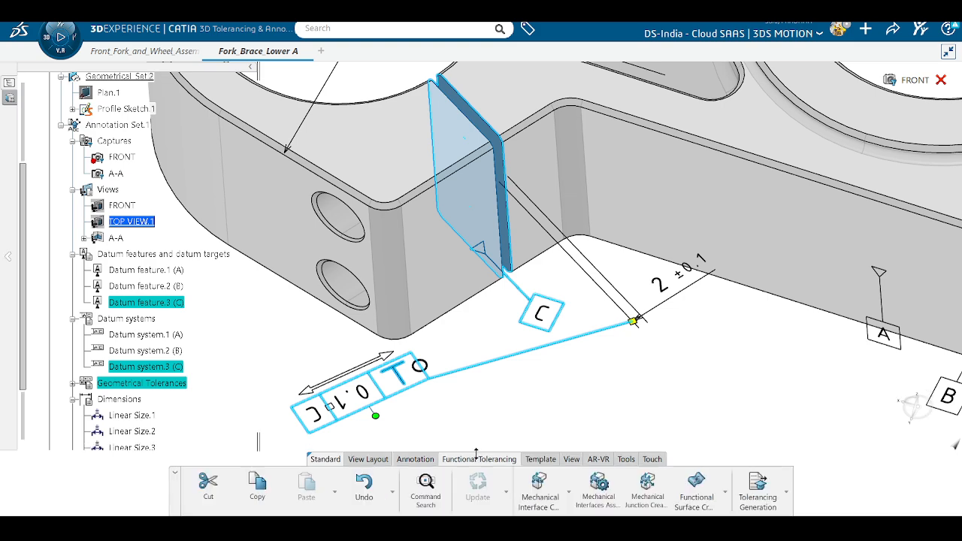
Step: Mirror the annotations, then rotate the frame level and shift it right along its leader
click(533, 462)
click(570, 463)
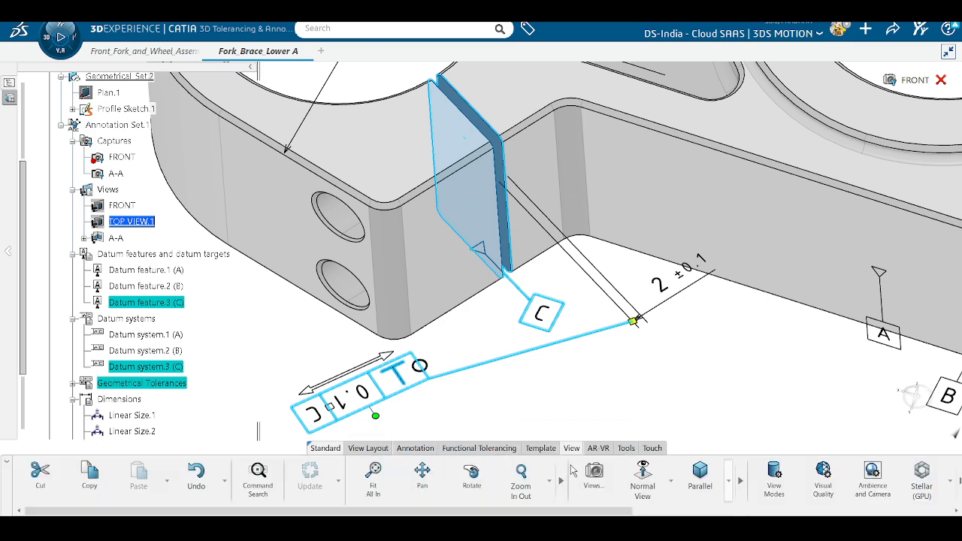
drag(438, 513, 755, 513)
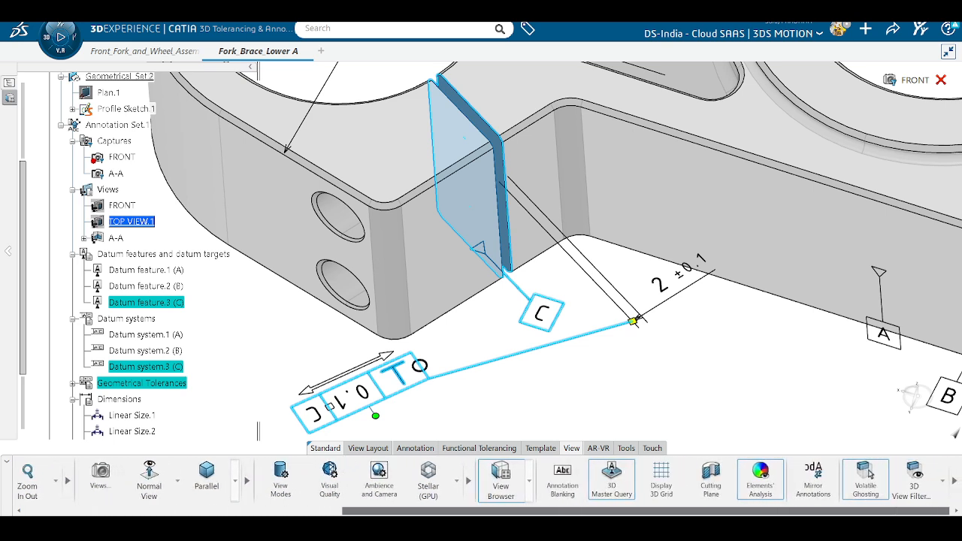
click(819, 478)
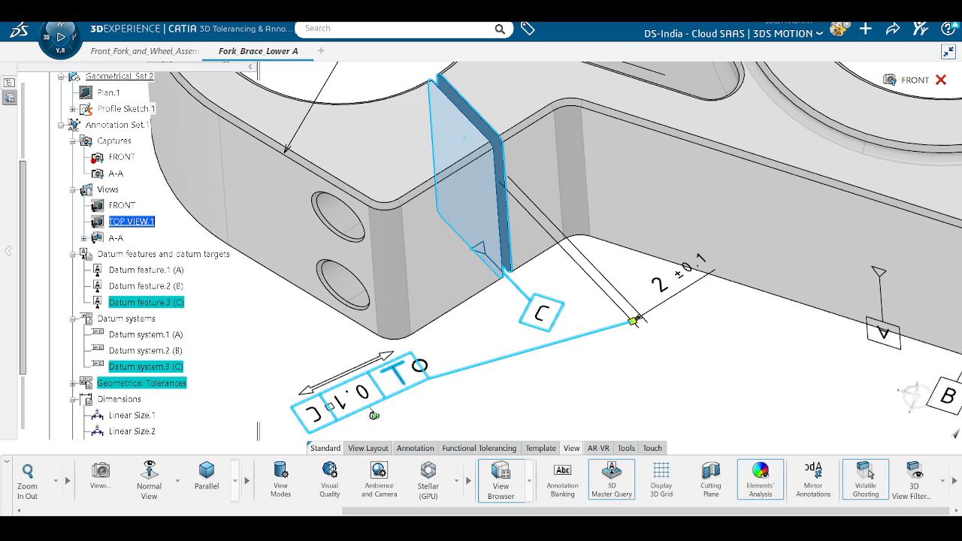
drag(374, 415, 457, 404)
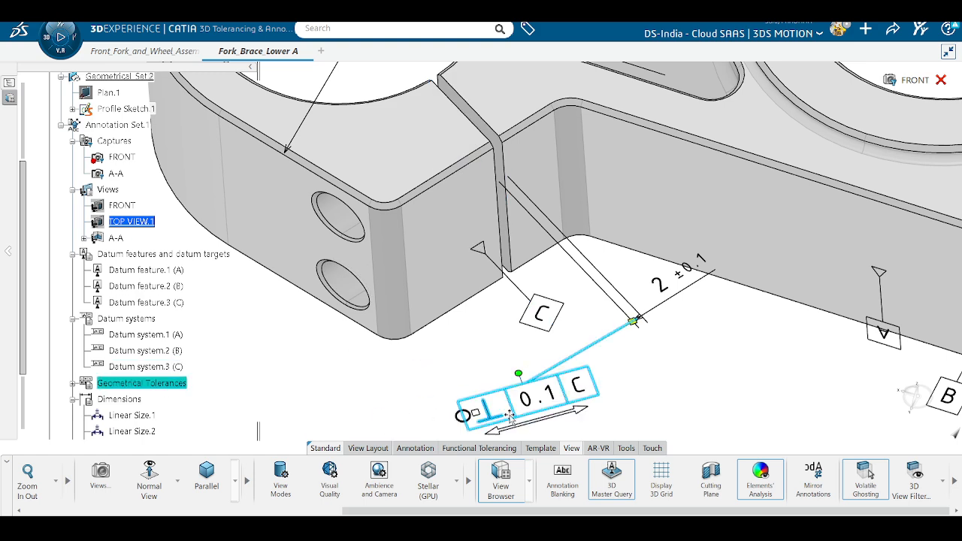
drag(589, 398, 425, 391)
middle_drag(739, 354, 742, 412)
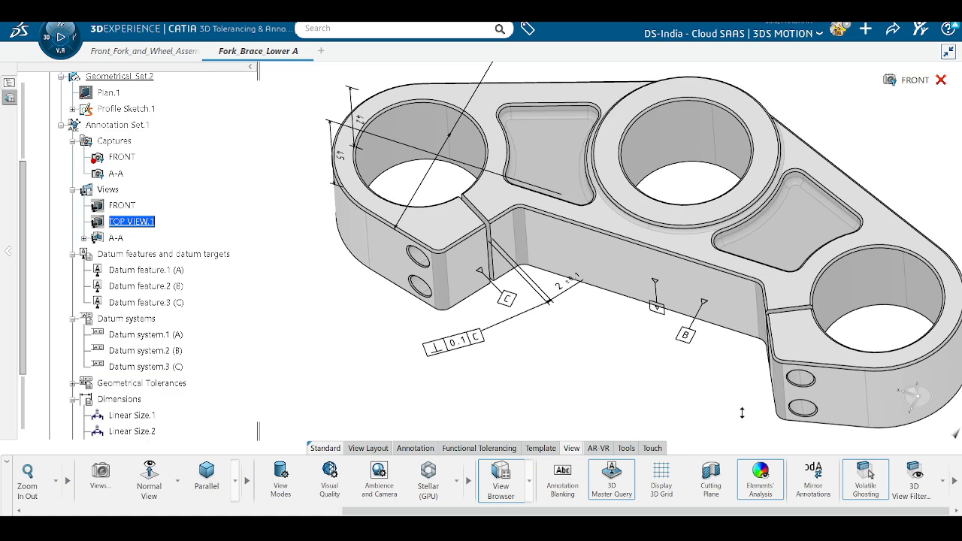
middle_drag(620, 368, 615, 434)
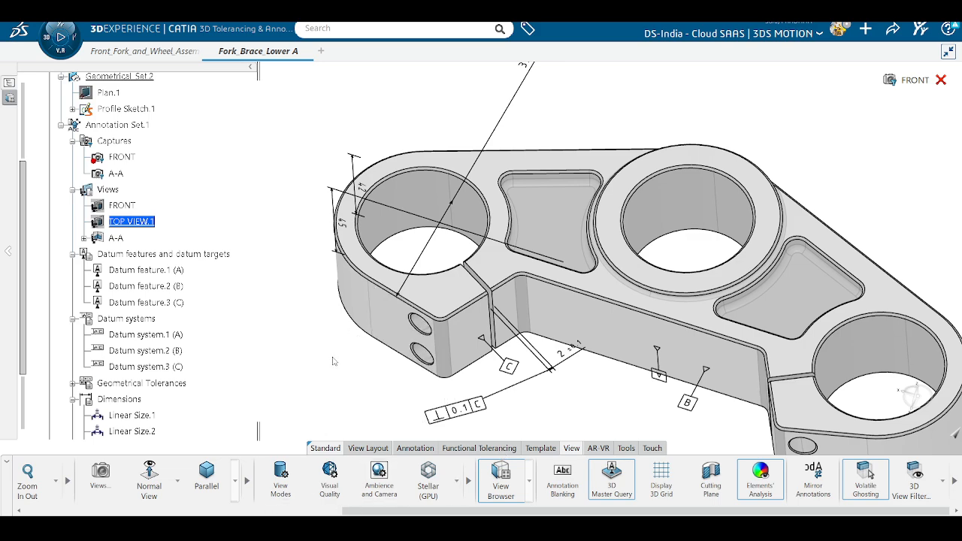
middle_drag(335, 361, 609, 326)
middle_drag(657, 347, 578, 385)
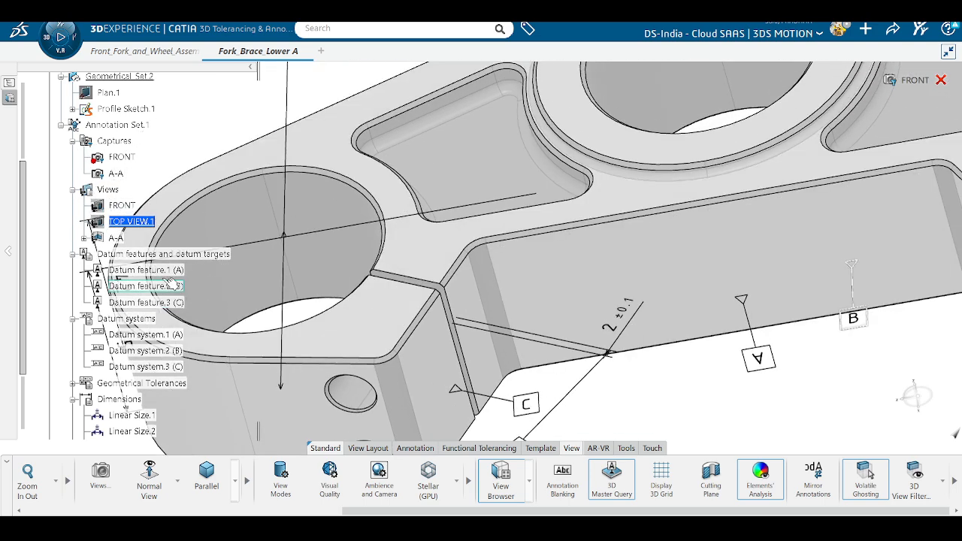
scroll(170, 280, down, 5)
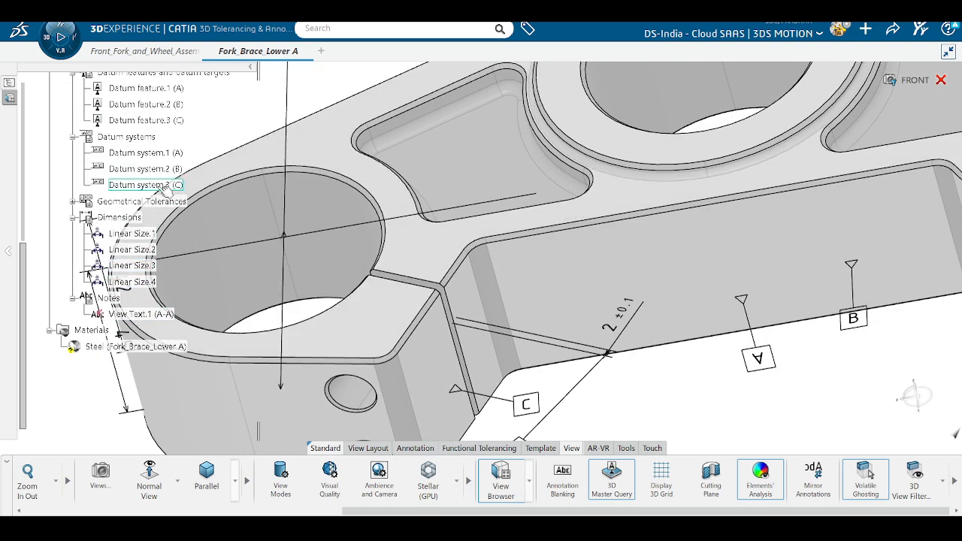
scroll(135, 192, up, 4)
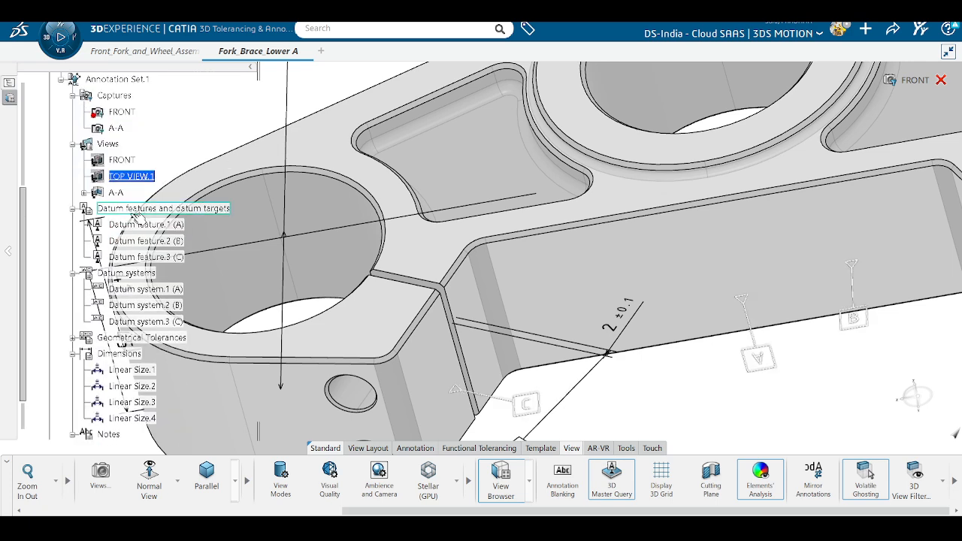
Step: Activate the A-A section view and orbit the sectioned part to inspect it
double_click(116, 192)
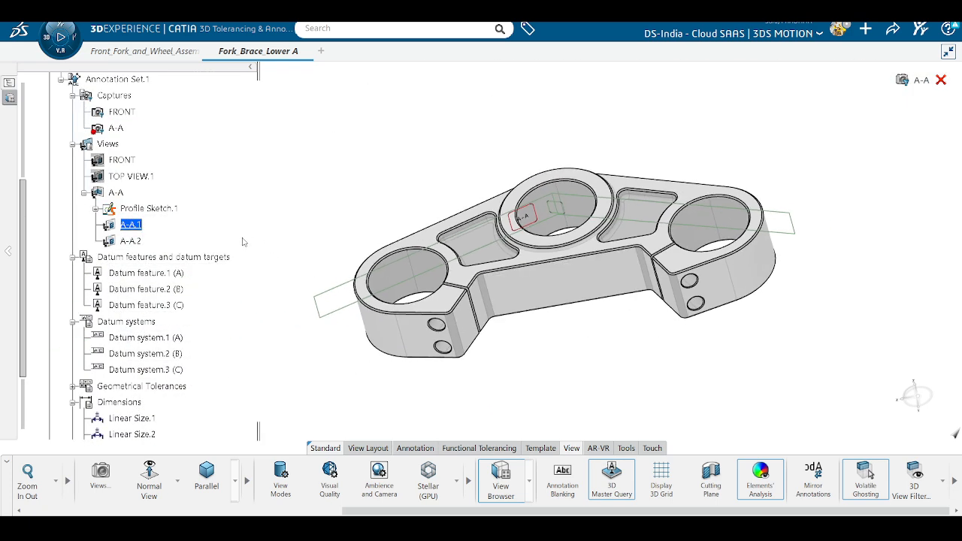
click(143, 243)
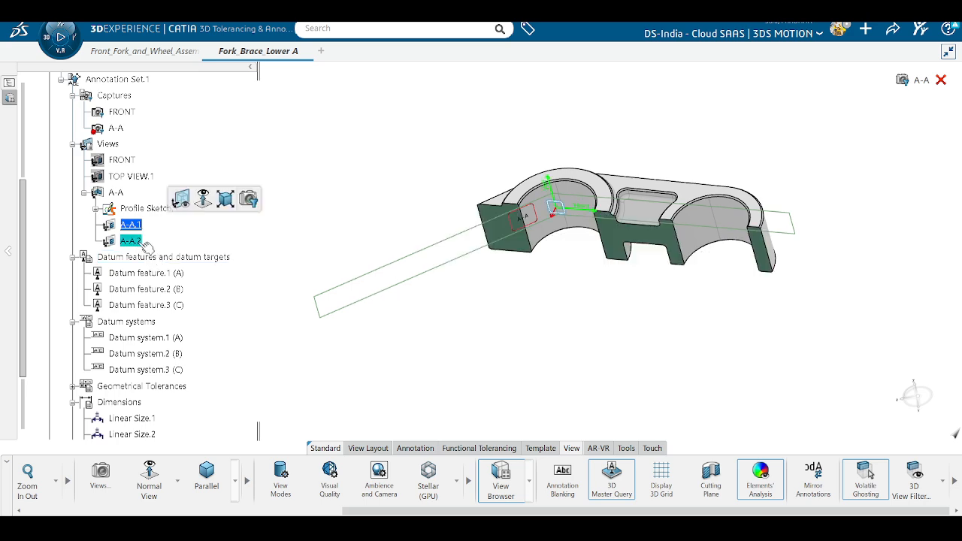
click(143, 241)
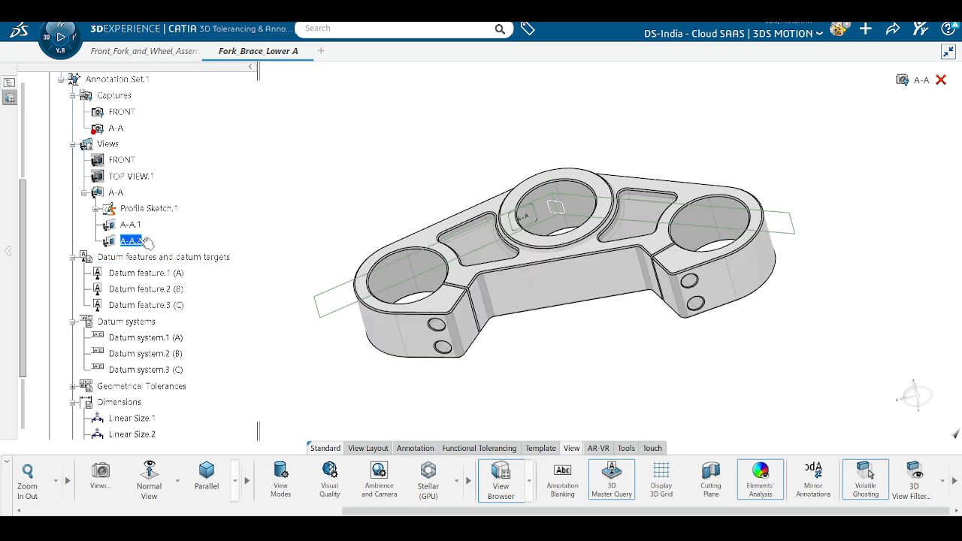
double_click(122, 194)
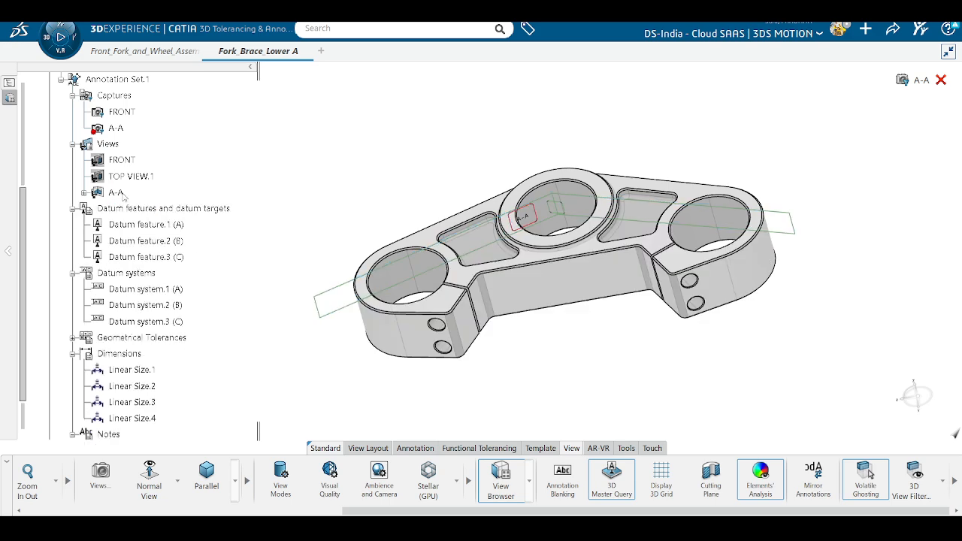
click(117, 193)
scroll(657, 274, up, 5)
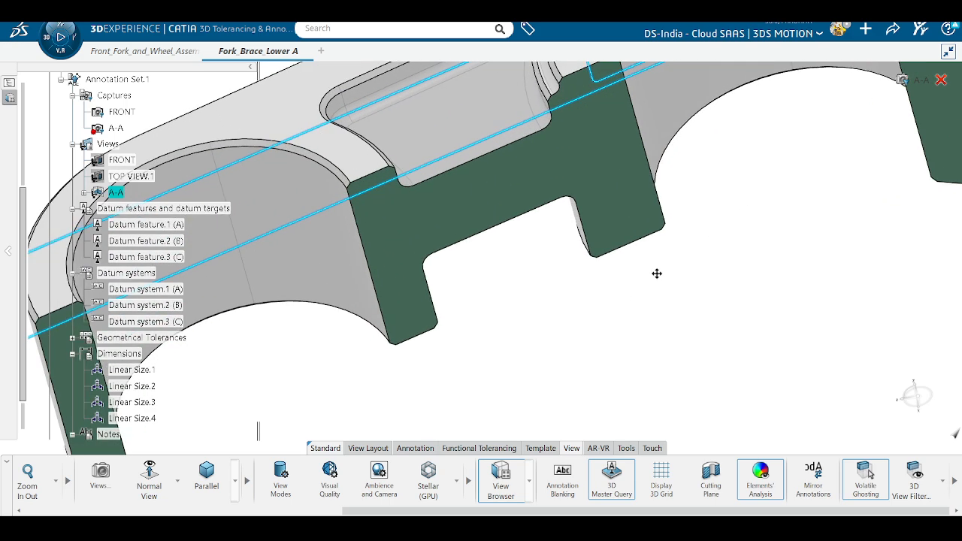
middle_drag(657, 274, 671, 355)
middle_drag(516, 298, 590, 344)
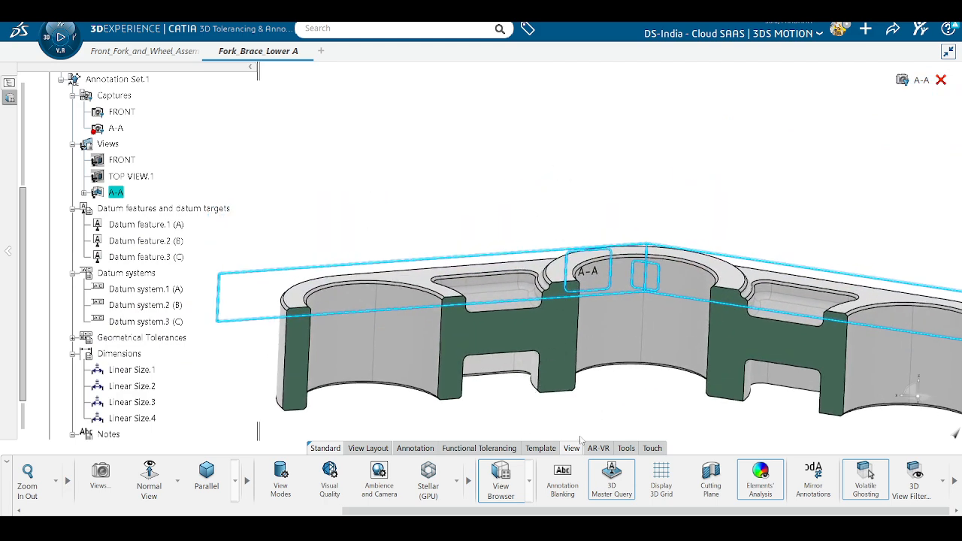
Step: Cancel the trial FRONT principal view and reactivate the A-A view
click(373, 449)
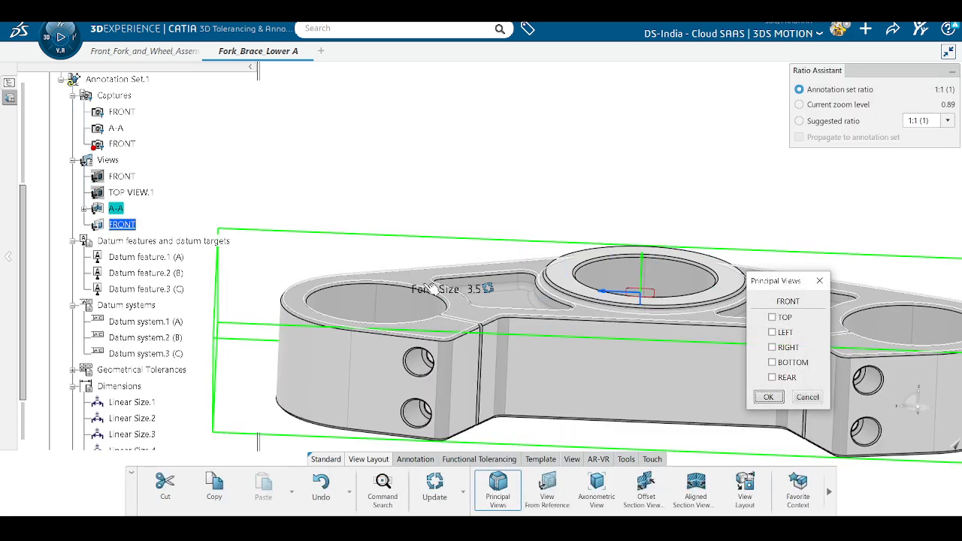
click(806, 398)
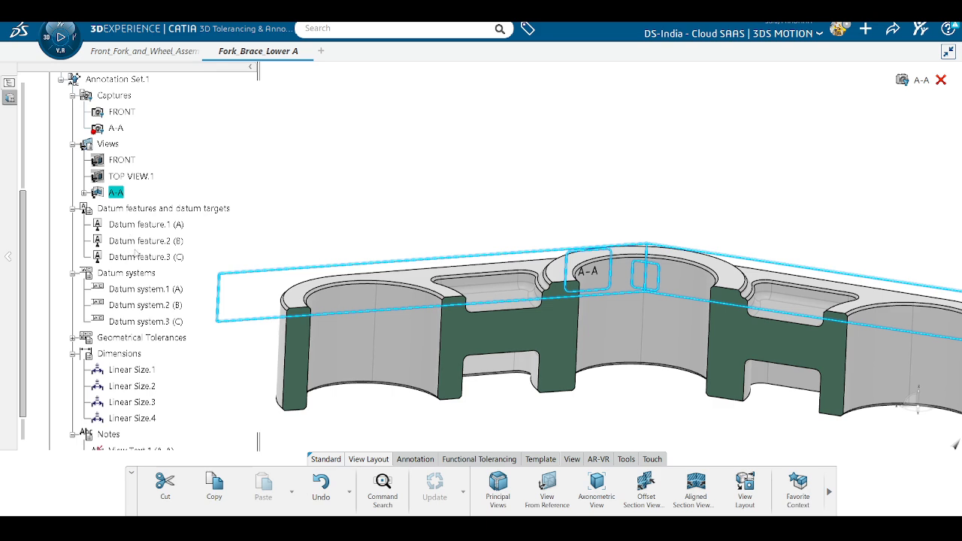
click(118, 191)
right_click(118, 191)
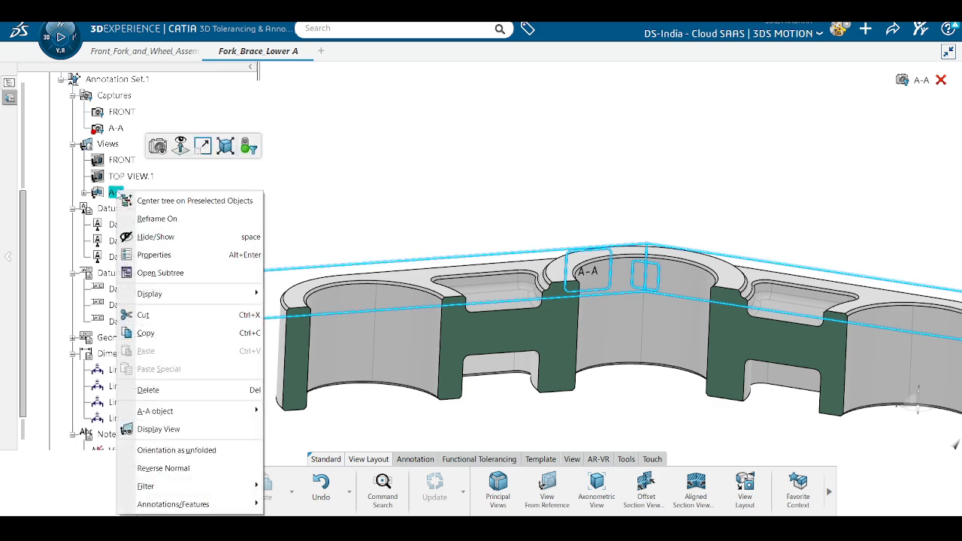
click(159, 149)
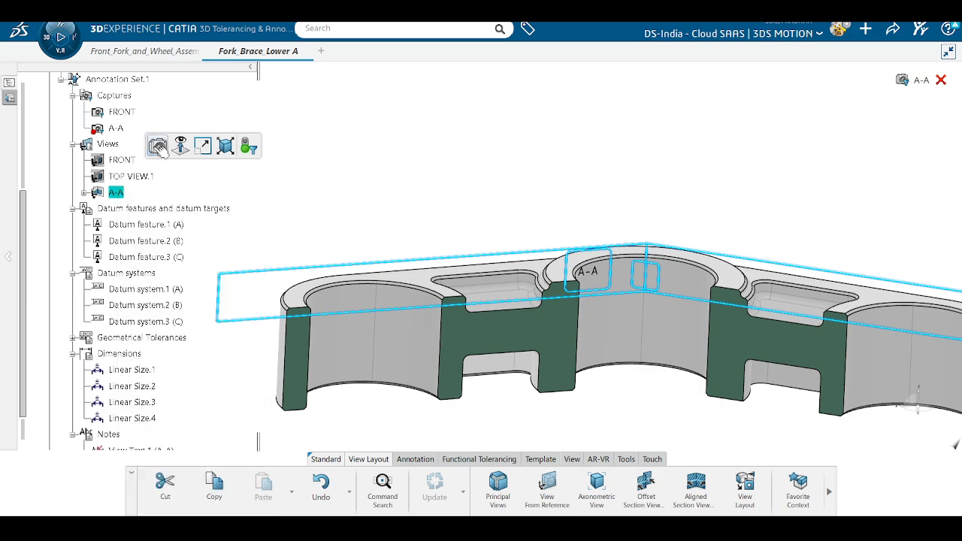
double_click(125, 194)
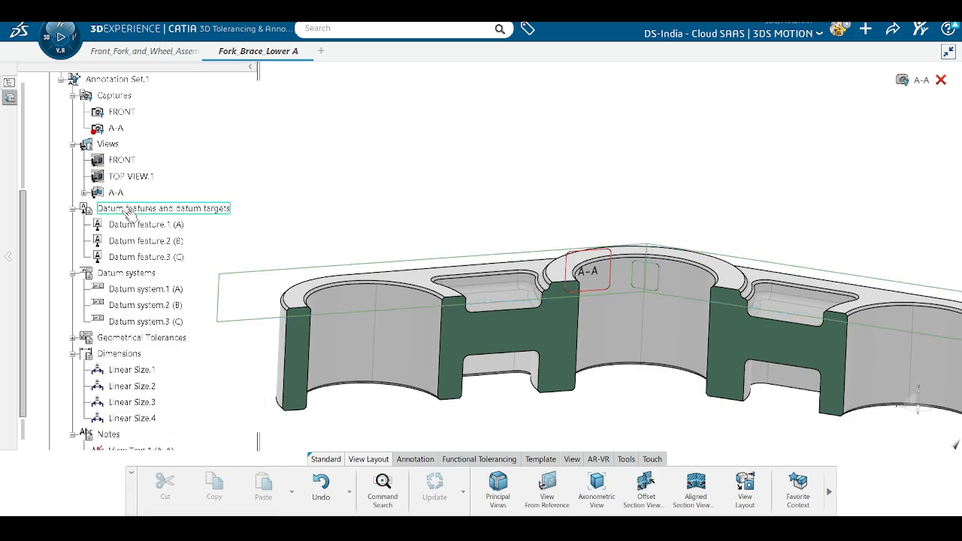
click(117, 193)
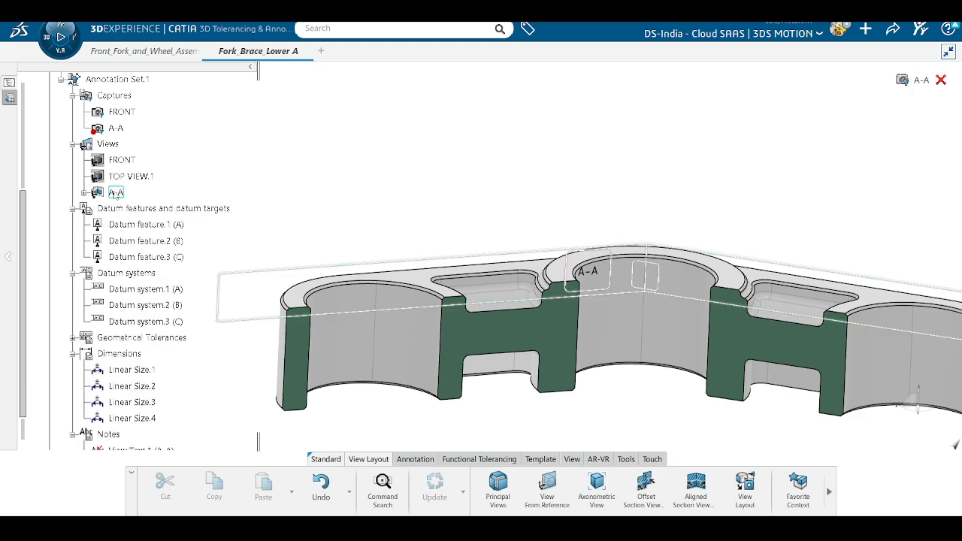
Step: Try a view from the top face reference, then cancel FRONT.2 and discard the leftover FRONT view
click(547, 490)
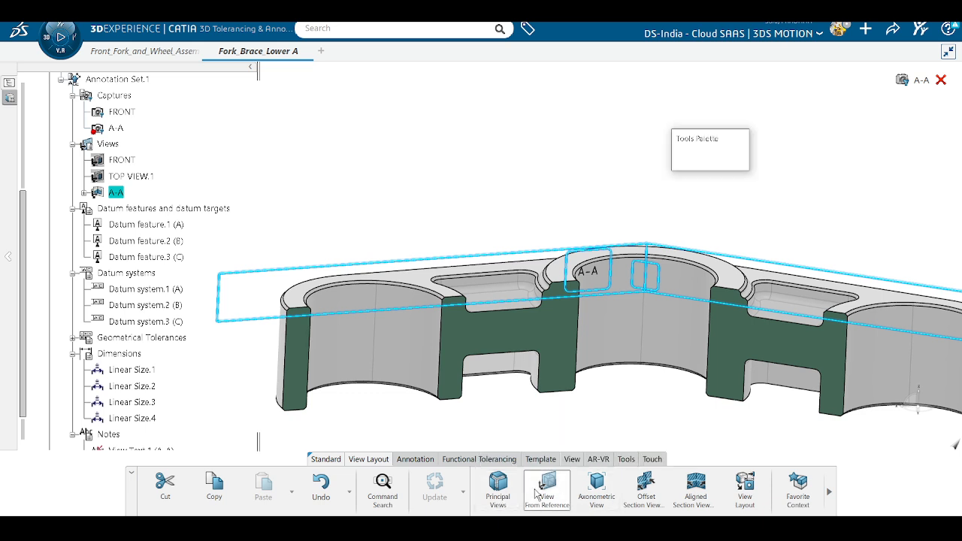
click(408, 281)
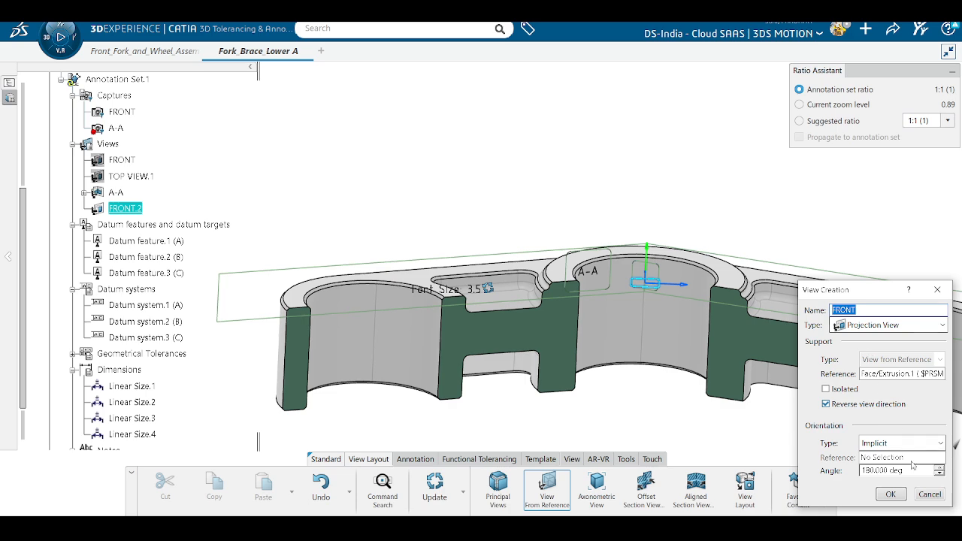
click(930, 494)
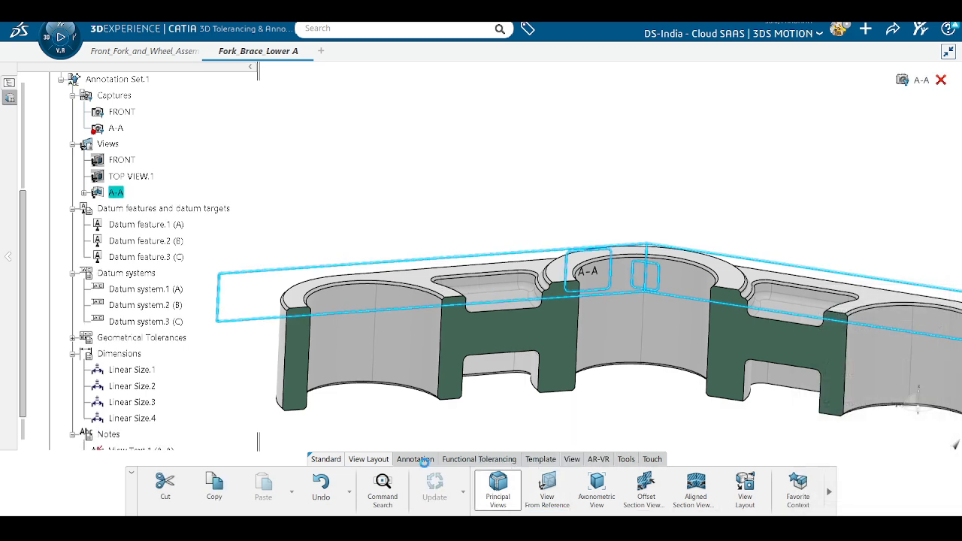
click(808, 397)
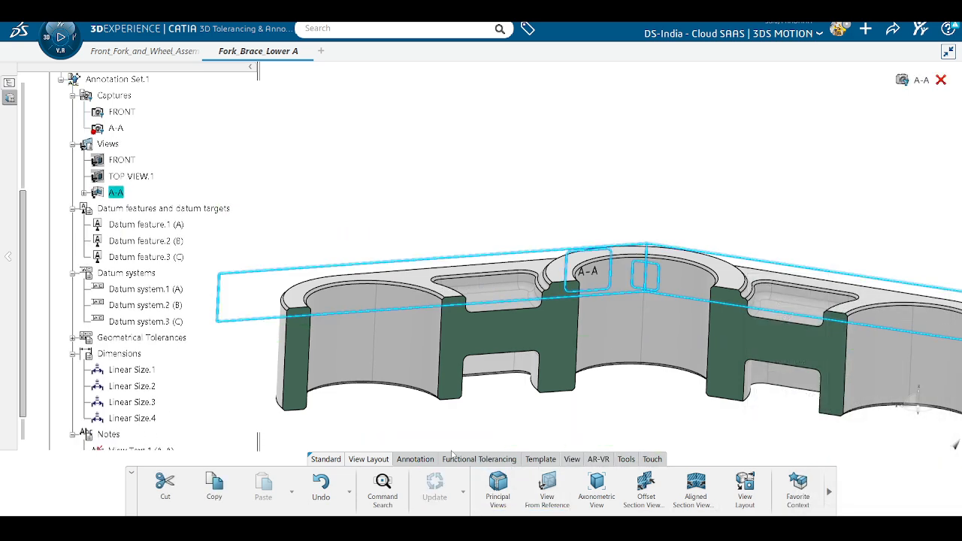
Step: Create datum feature D on the part's top face
click(406, 460)
click(373, 481)
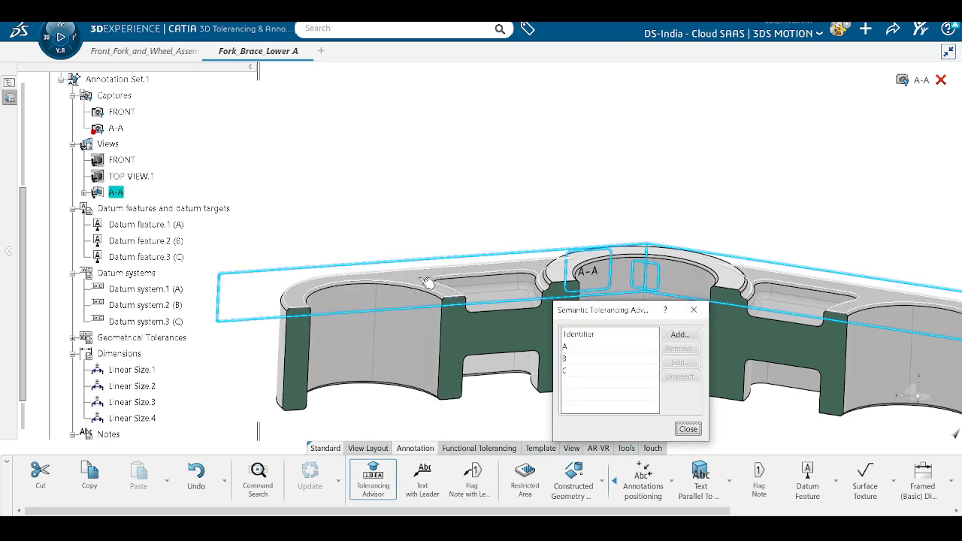
click(426, 283)
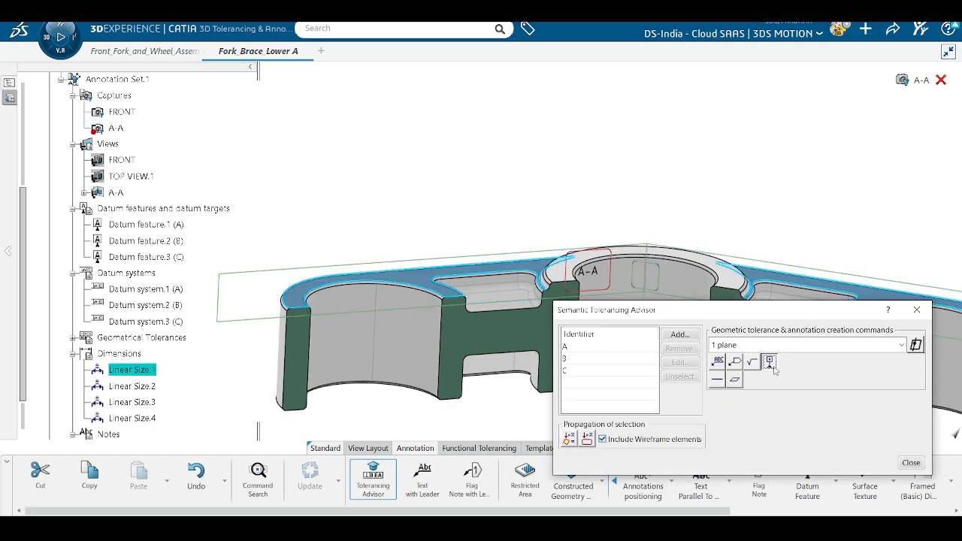
click(771, 363)
click(891, 496)
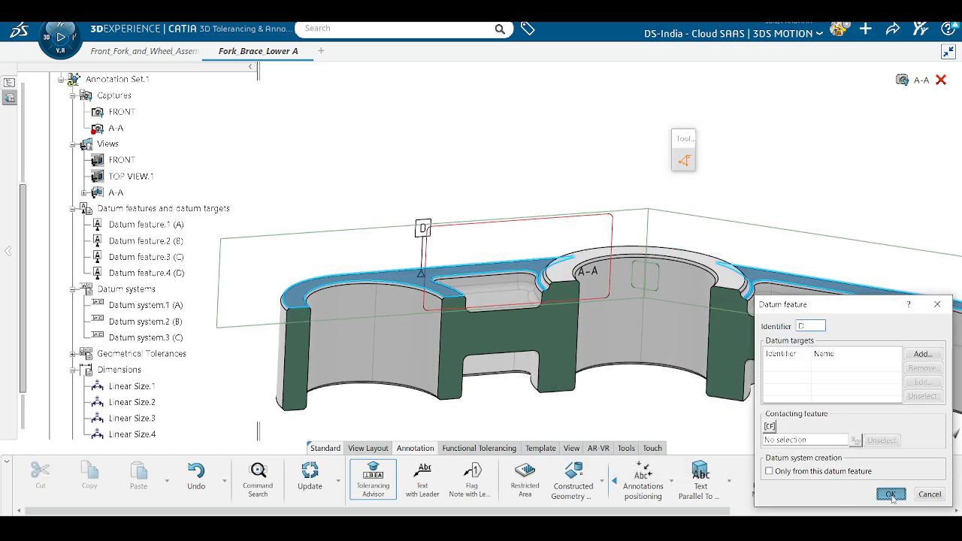
Step: Add Datum system.4 with D as the primary datum and close the advisor
click(679, 335)
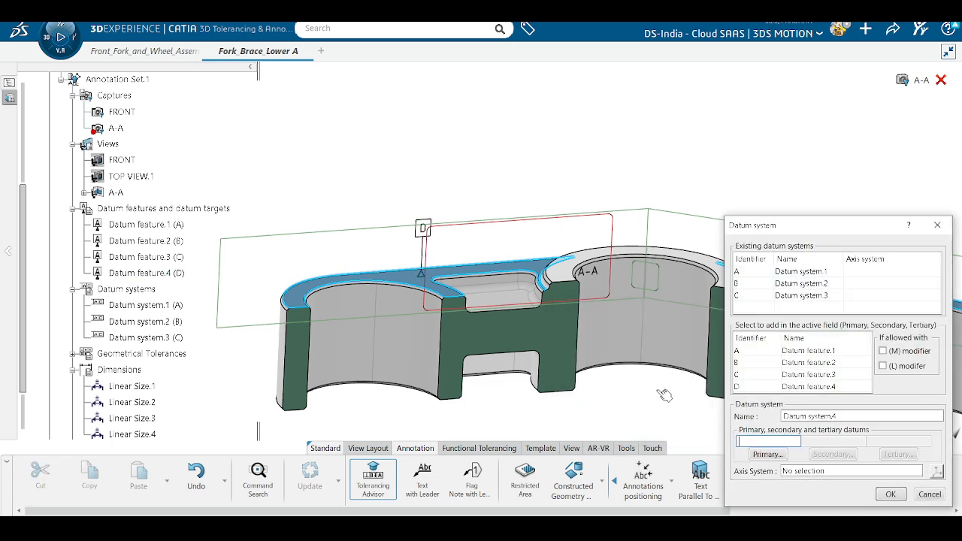
click(761, 387)
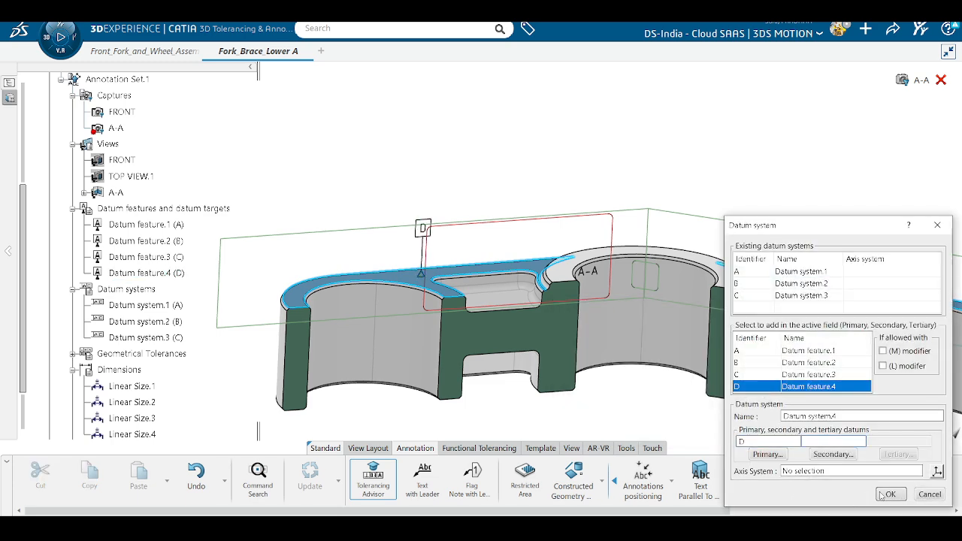
click(885, 494)
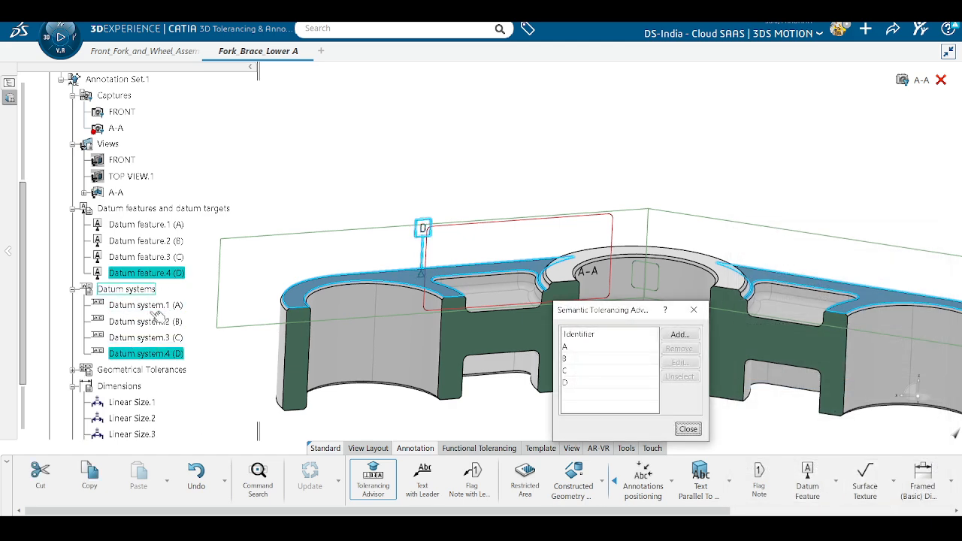
click(688, 429)
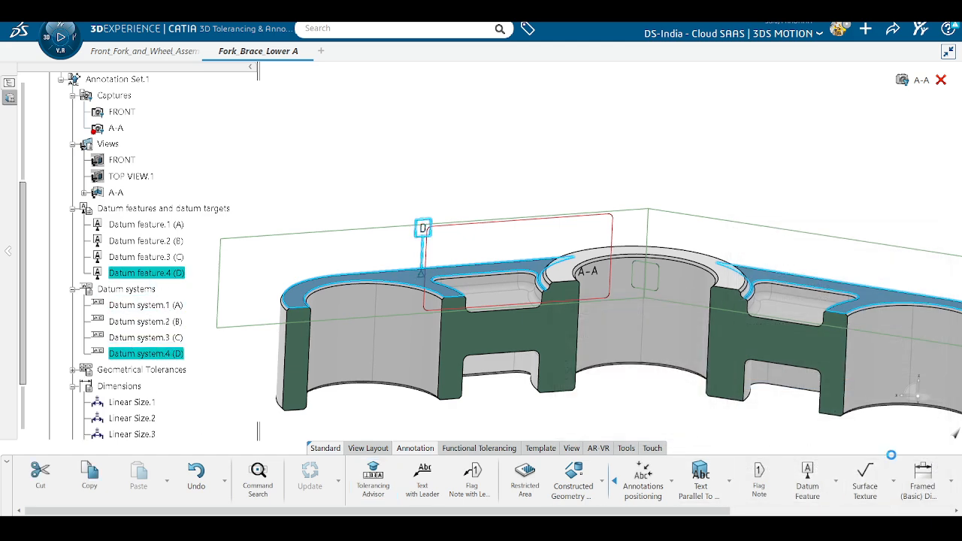
Step: Dimension the pocket slot between its two faces as 17.5 ±0.1, placing the text lower
middle_drag(648, 415, 633, 375)
click(632, 376)
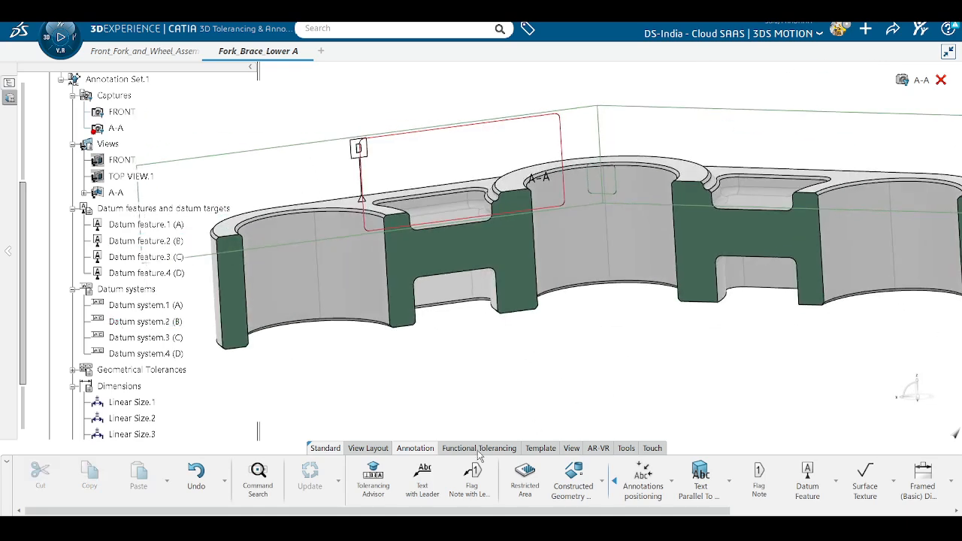
click(373, 481)
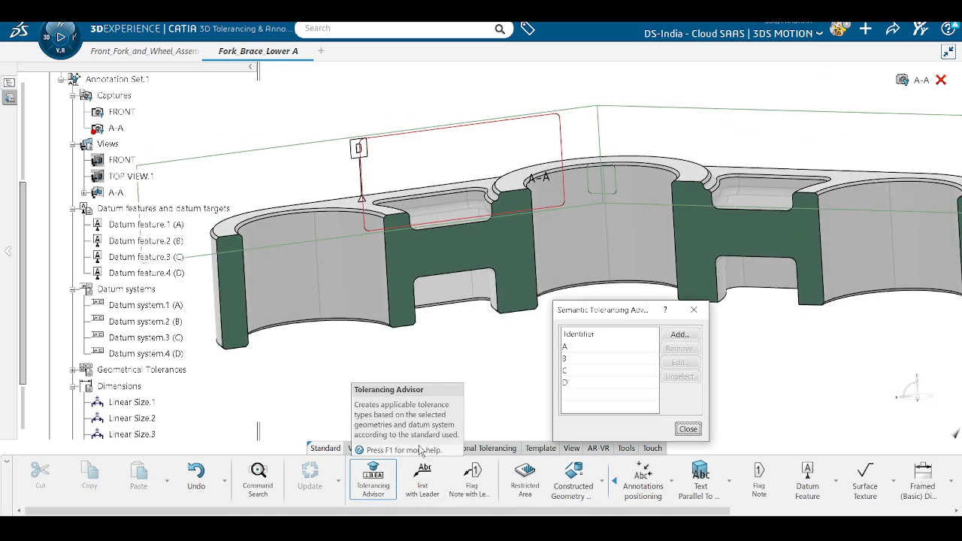
scroll(458, 395, up, 3)
middle_drag(467, 403, 453, 178)
click(463, 285)
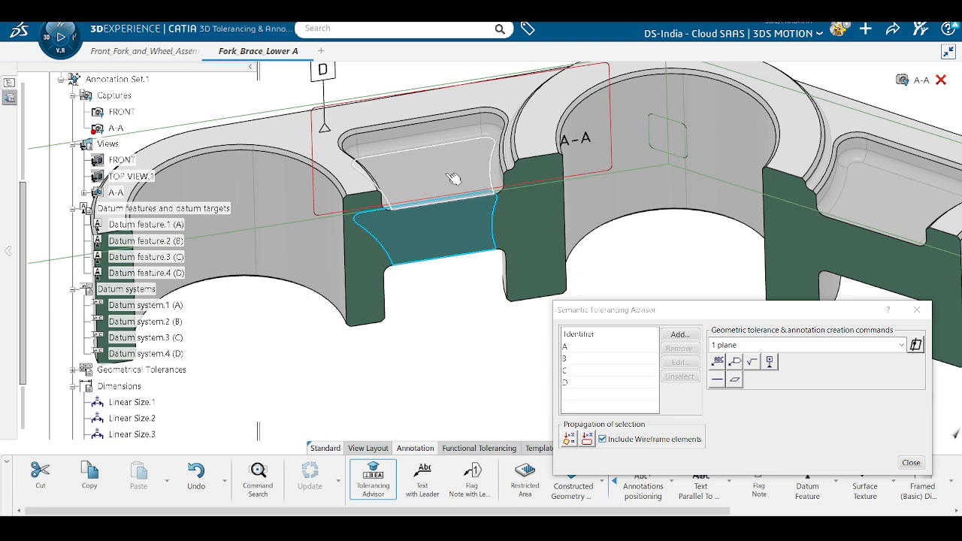
ctrl+click(446, 173)
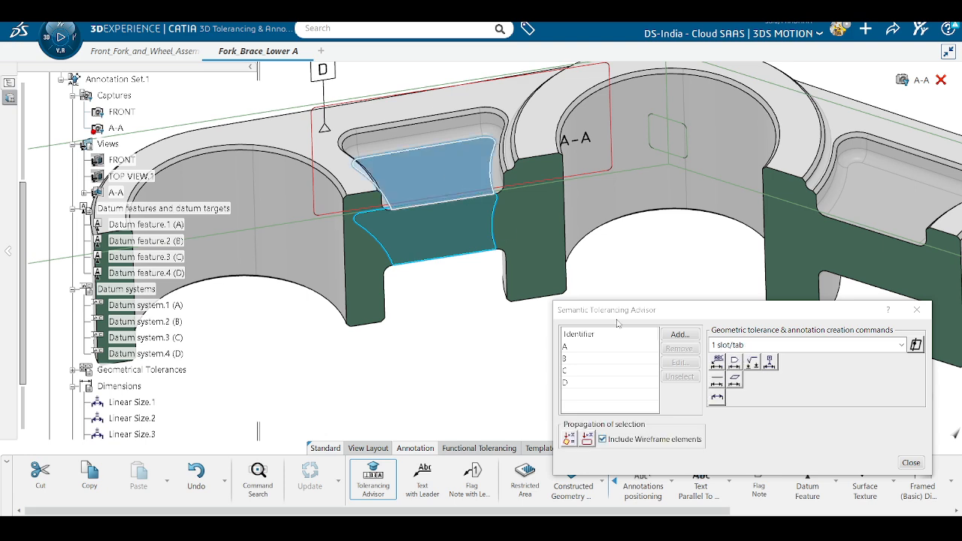
click(716, 398)
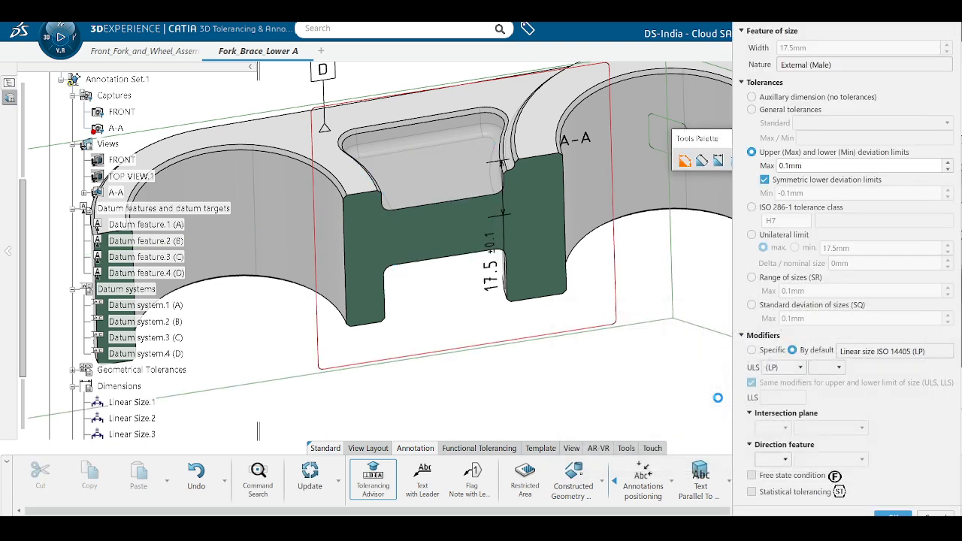
middle_drag(533, 403, 518, 317)
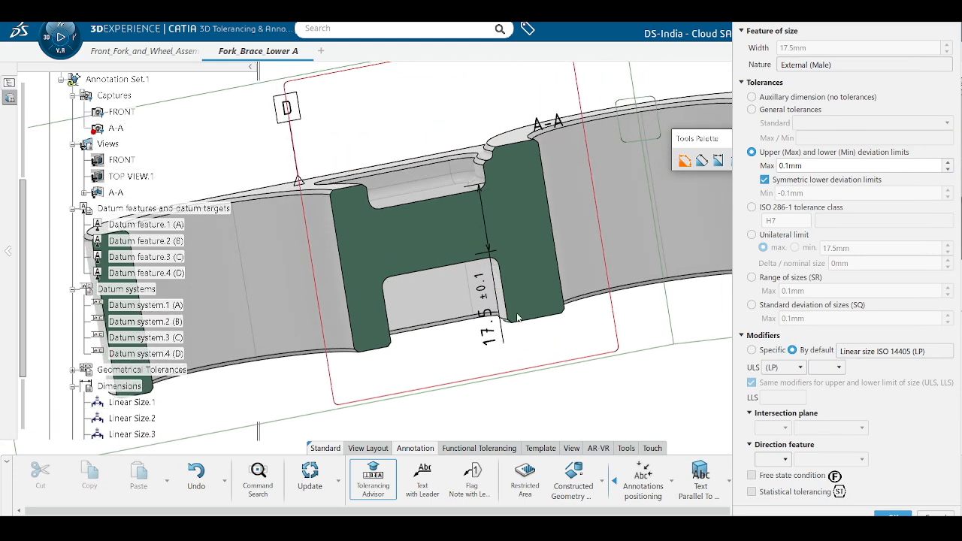
drag(502, 327, 474, 414)
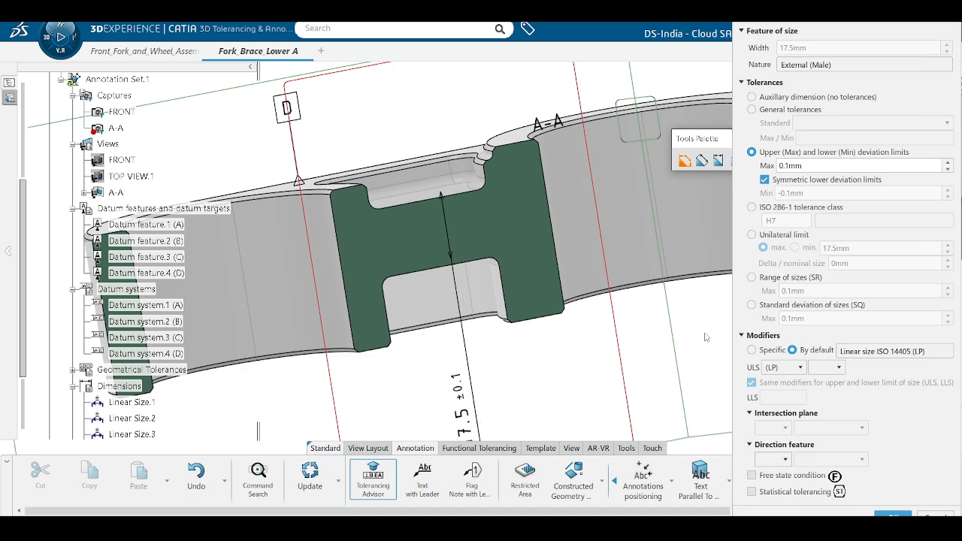
click(763, 336)
click(857, 362)
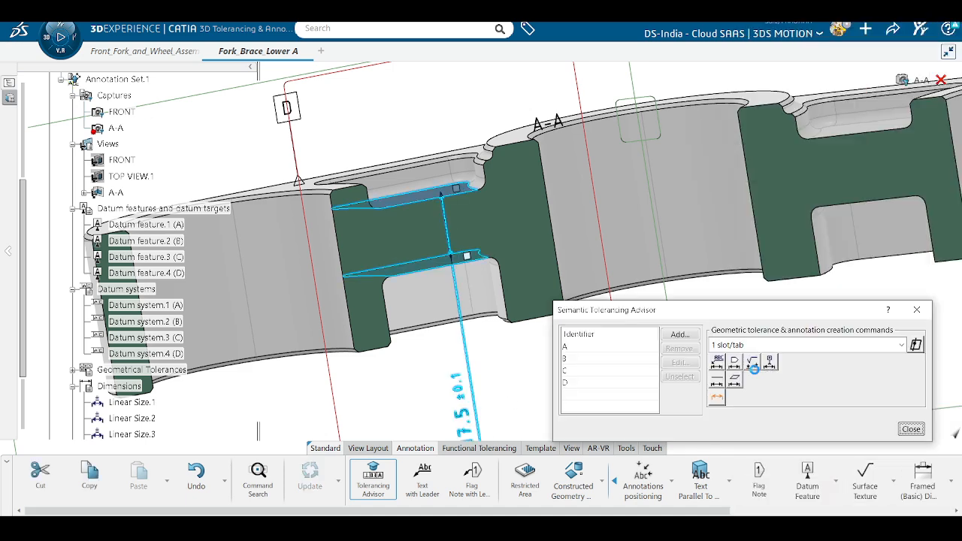
Step: Add a 0.1 parallelism tolerance to datum D, raise the frame above the part and close the advisor
click(601, 385)
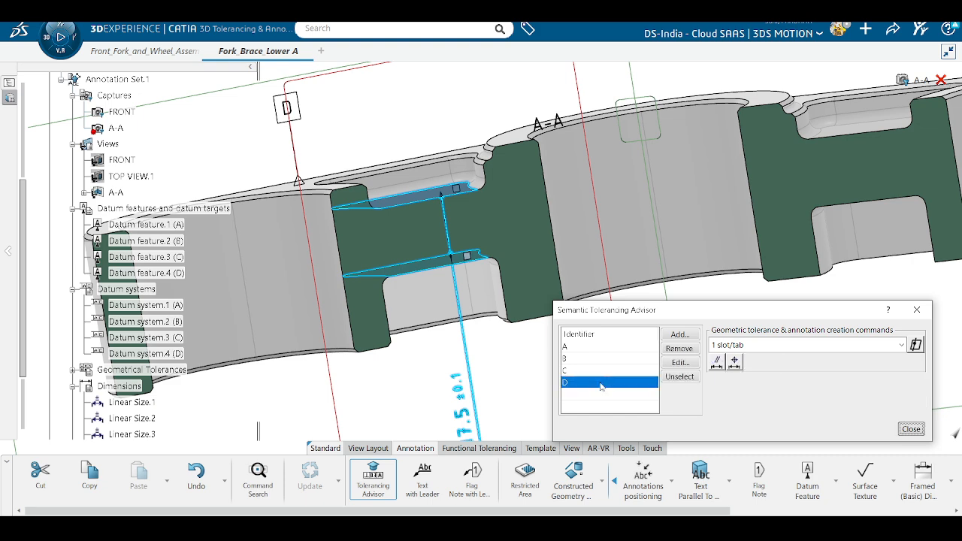
click(717, 362)
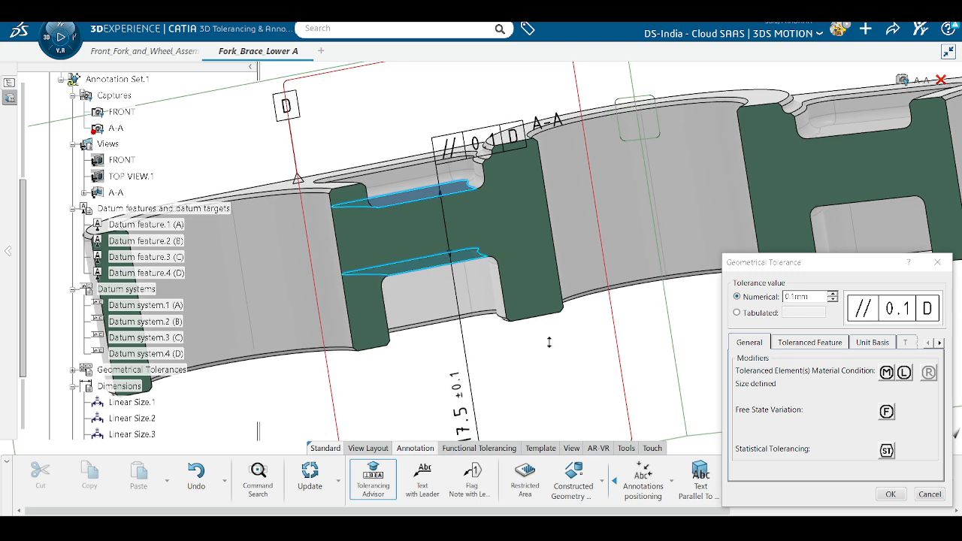
click(891, 494)
drag(473, 183, 467, 142)
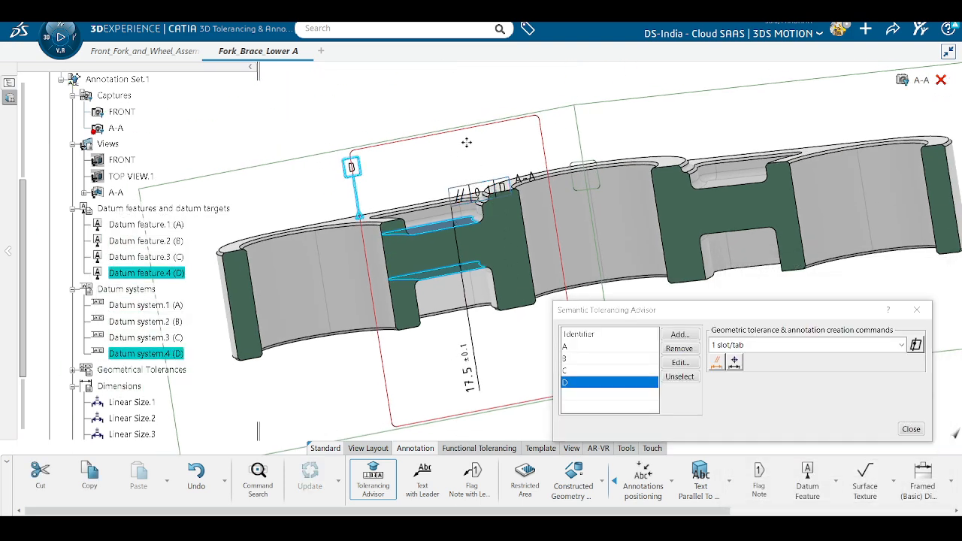
click(907, 430)
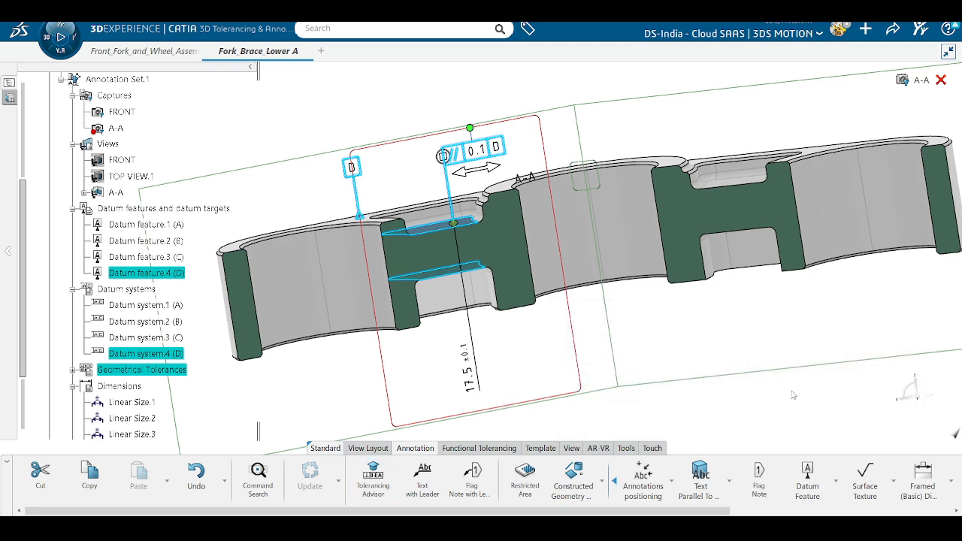
click(790, 395)
mouse_move(688, 302)
middle_down()
mouse_move(595, 318)
mouse_move(610, 374)
middle_up()
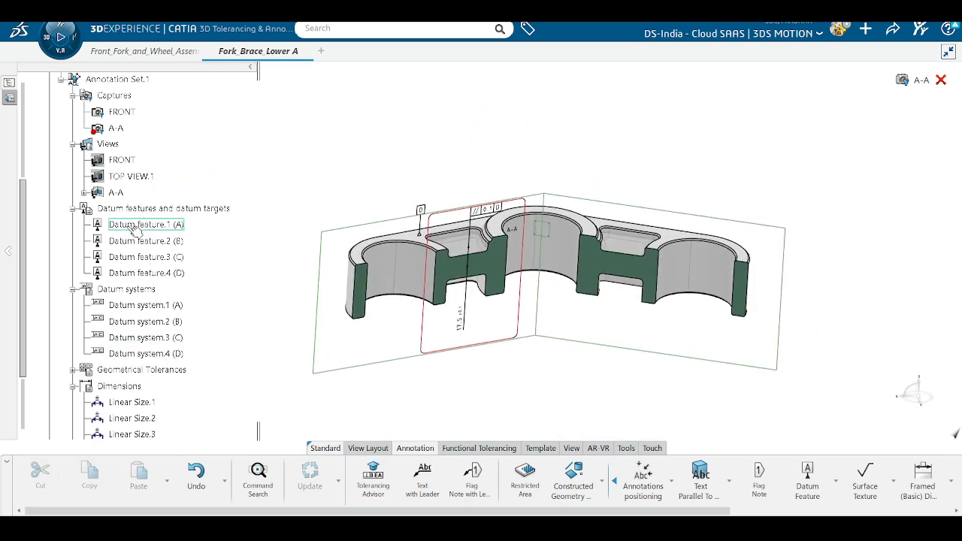
Step: Activate the FRONT annotation view and re-expand the Views list
click(116, 193)
click(122, 160)
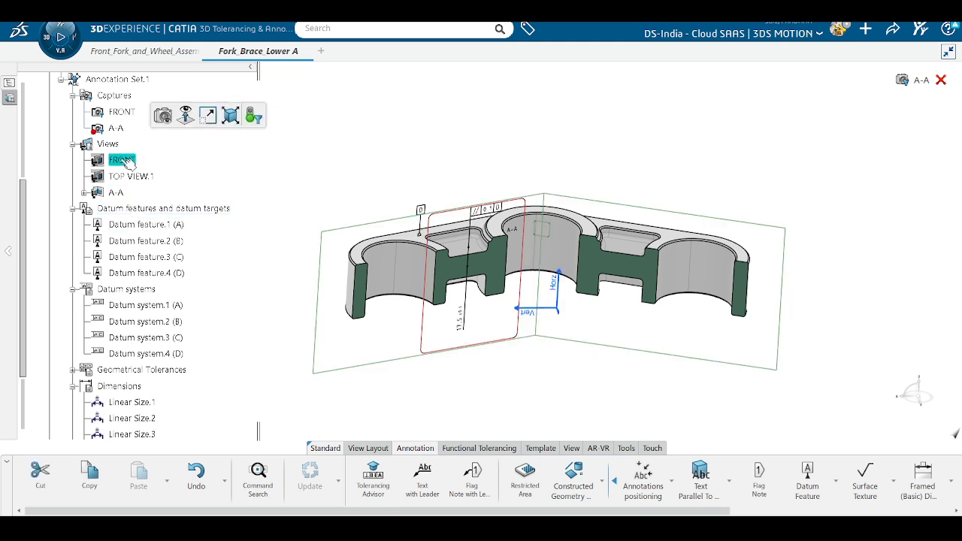
double_click(122, 160)
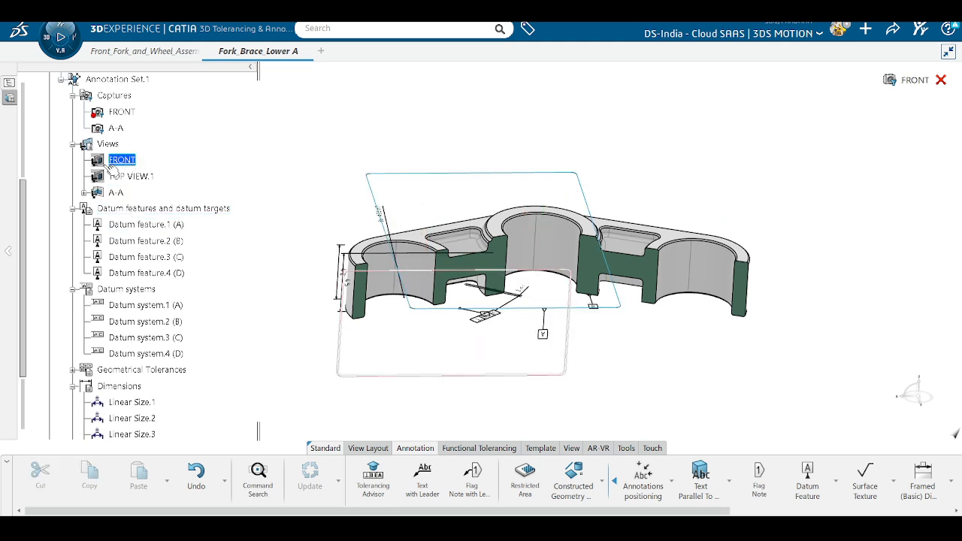
double_click(121, 144)
click(232, 155)
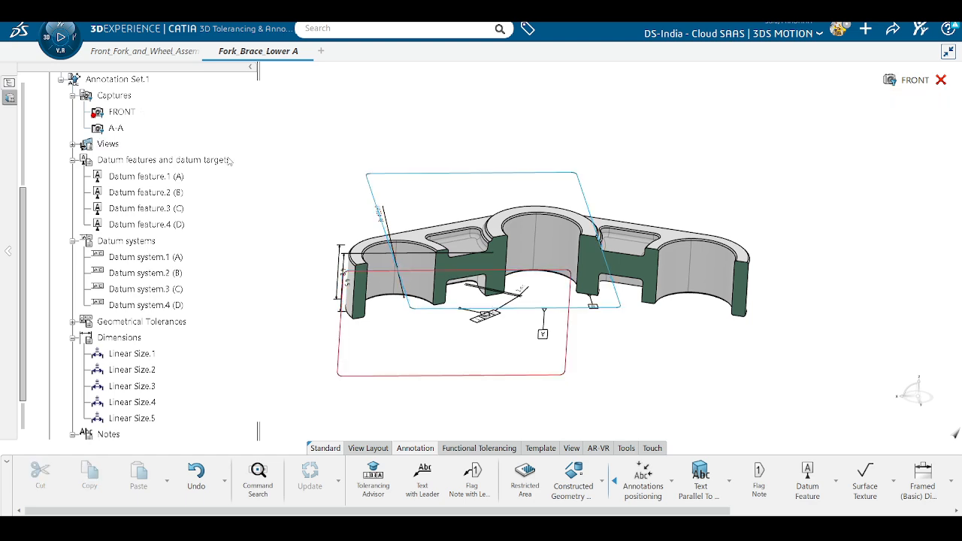
double_click(118, 146)
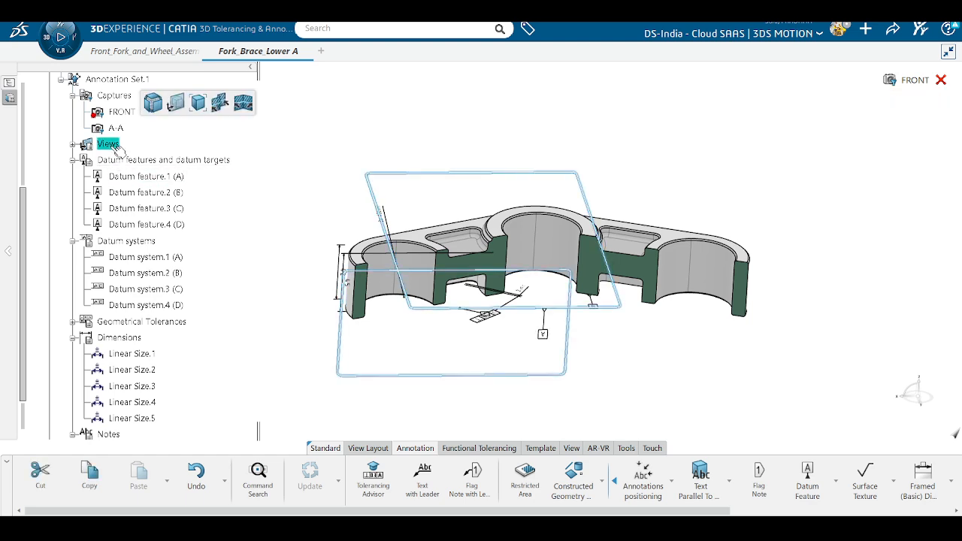
click(939, 80)
click(869, 158)
Step: Make TOP VIEW.1 current and orbit the part to a steeper angle
middle_drag(545, 398, 691, 311)
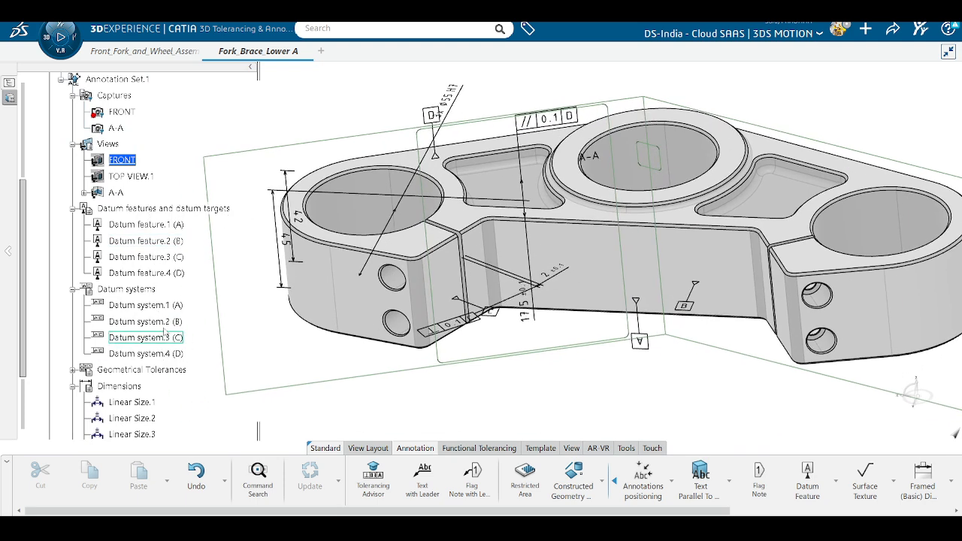
click(133, 178)
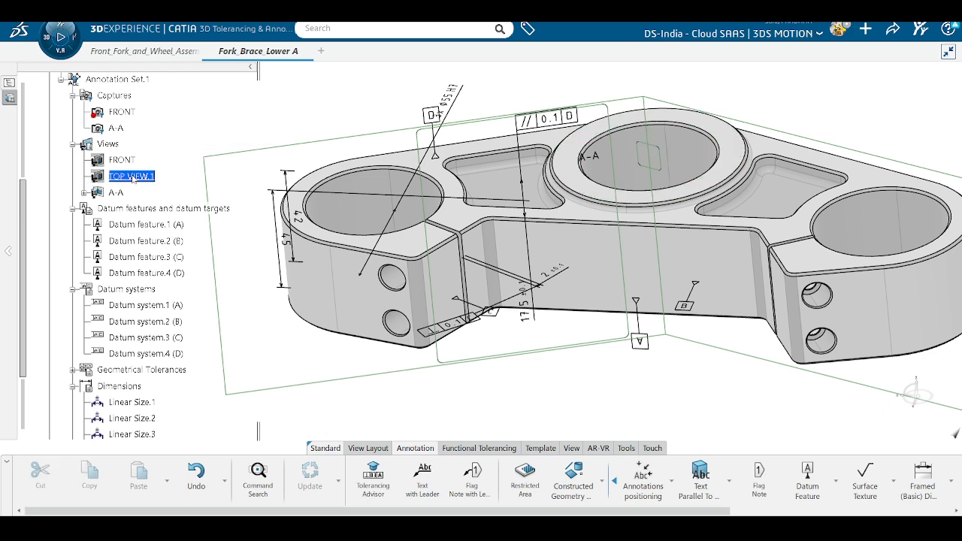
click(141, 180)
middle_drag(561, 363, 556, 400)
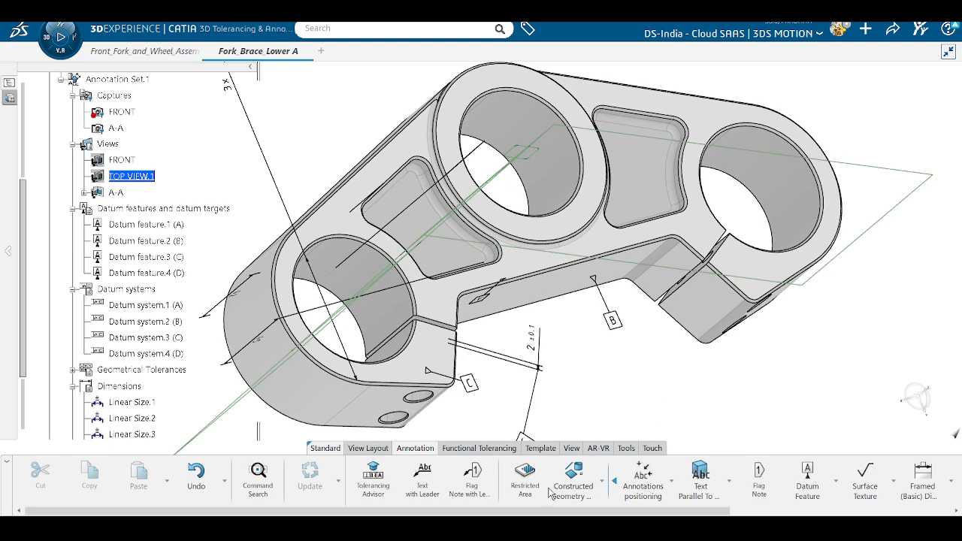
Step: Add a 120° angular size between the two V-slot faces near datum B, with ISO 2768-f general tolerance
click(373, 481)
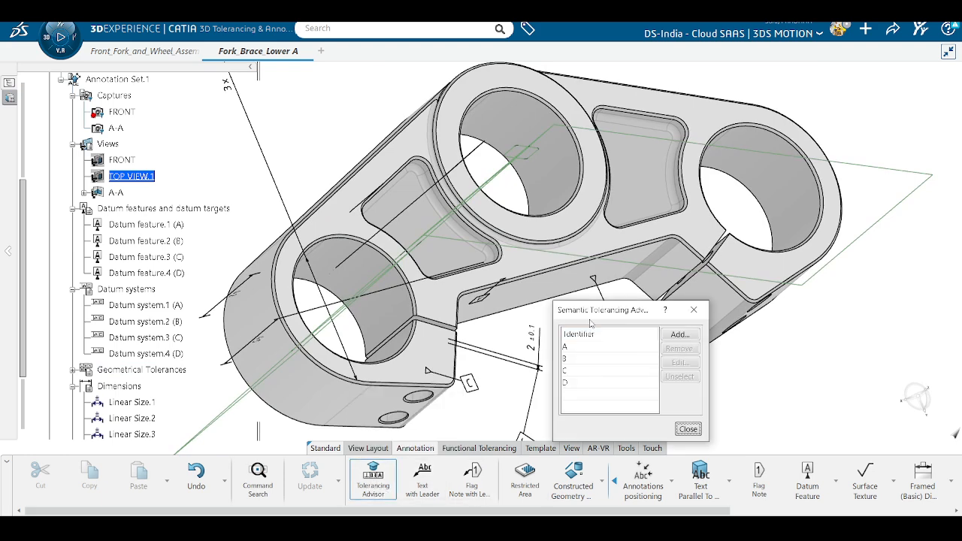
drag(591, 323, 765, 382)
click(596, 294)
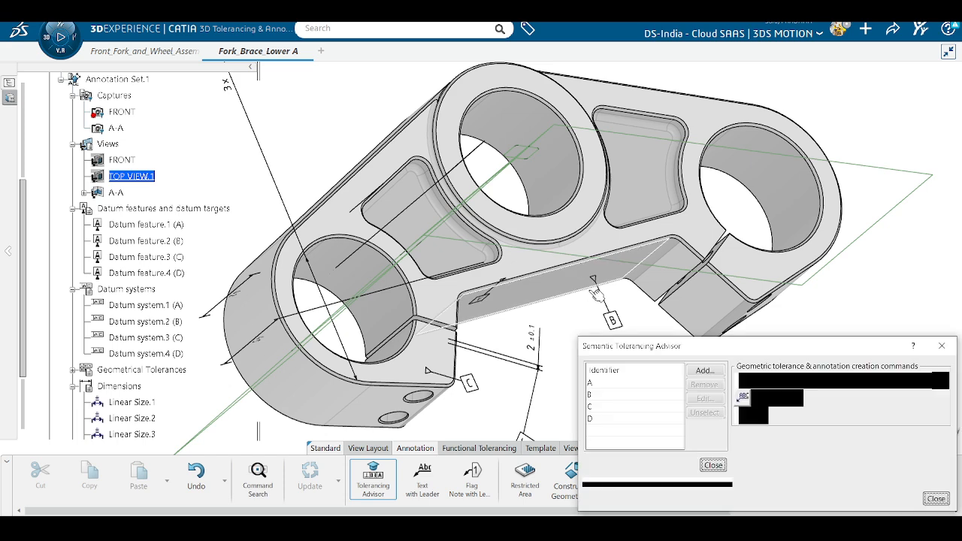
click(669, 279)
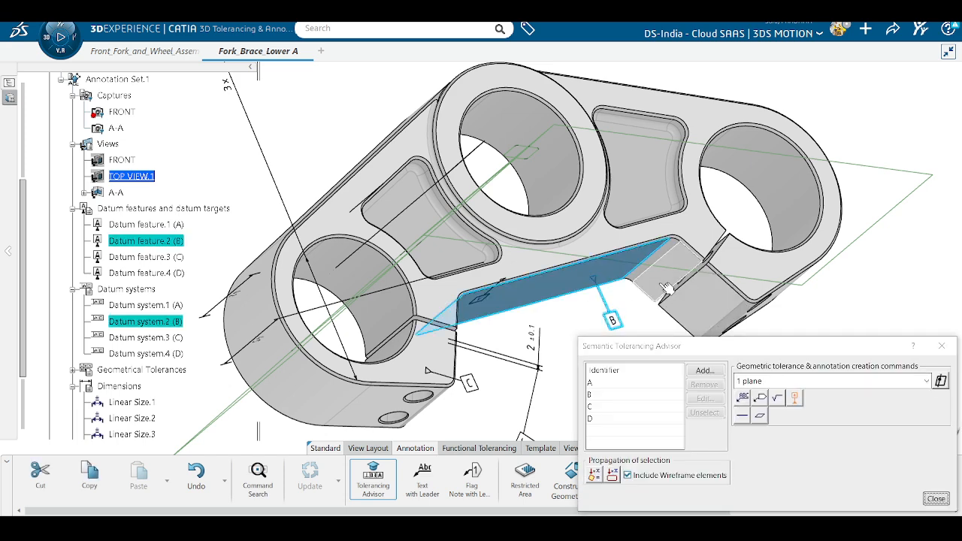
click(742, 434)
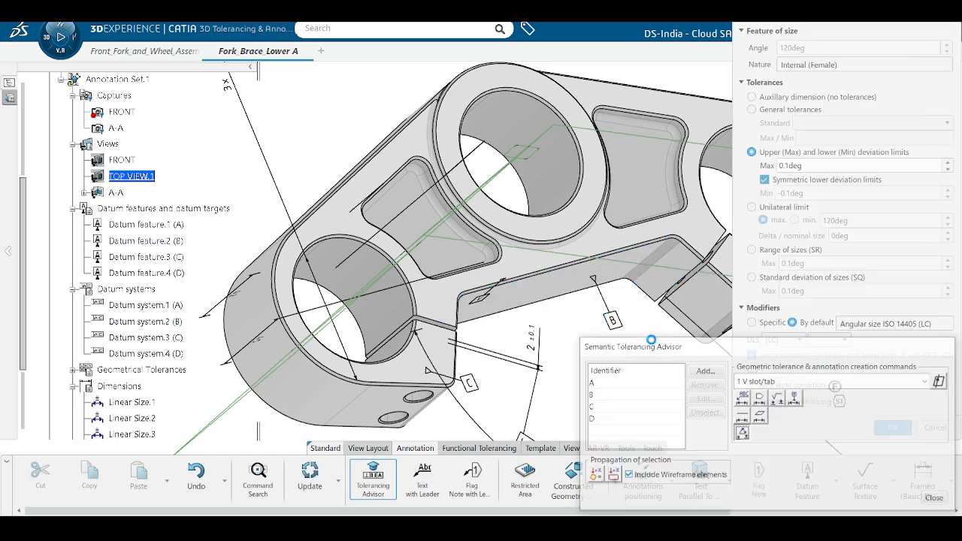
middle_drag(595, 311, 556, 366)
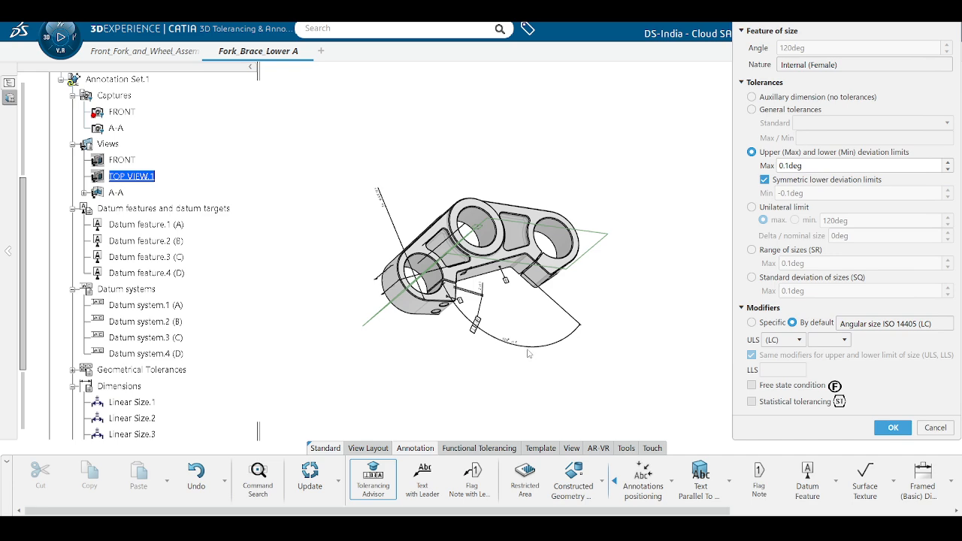
scroll(517, 346, up, 5)
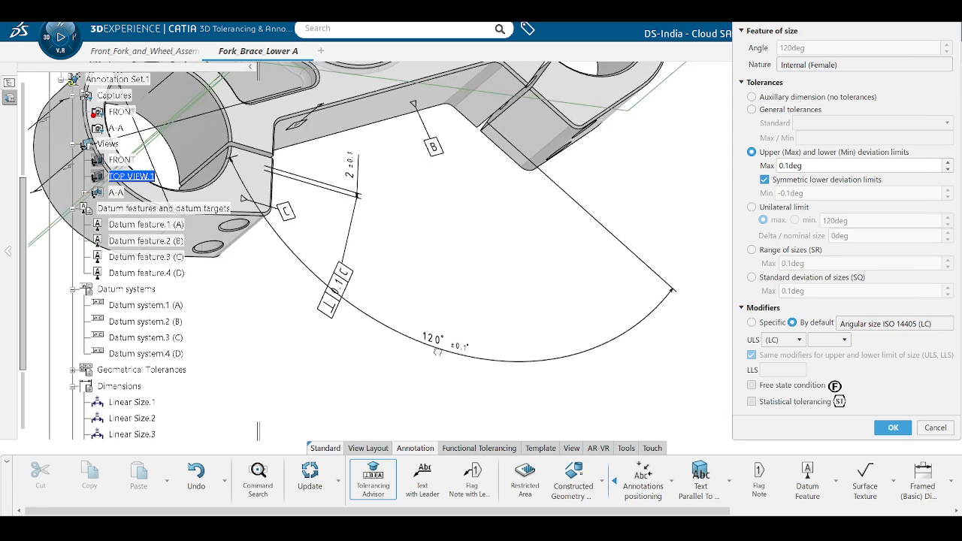
drag(437, 350, 469, 189)
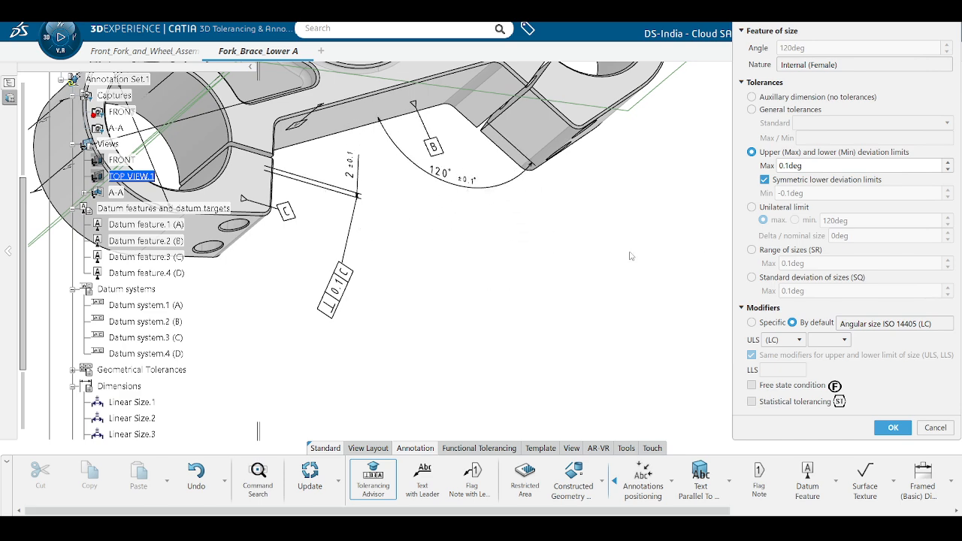
click(777, 111)
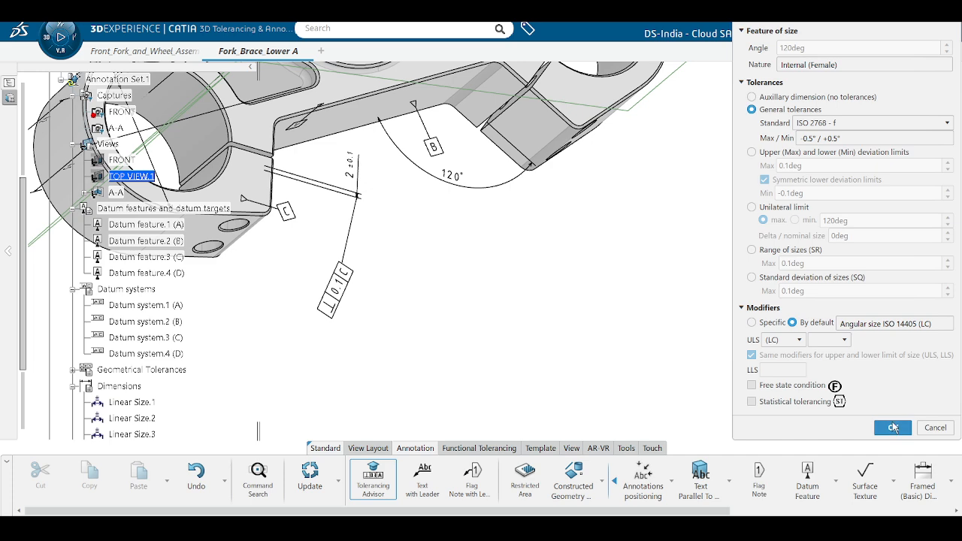
click(893, 428)
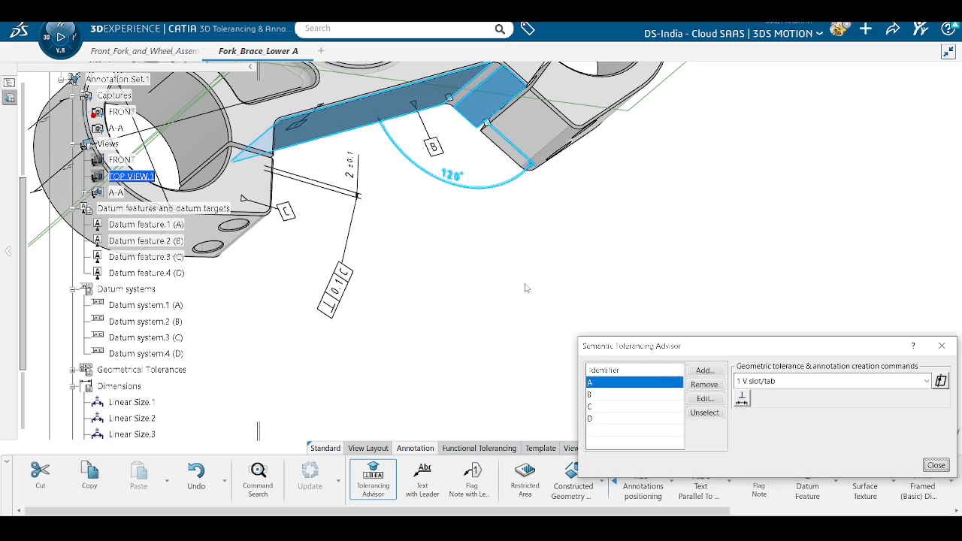
Step: Close the Tolerancing Advisor and frame the brace's front side in the view
click(936, 464)
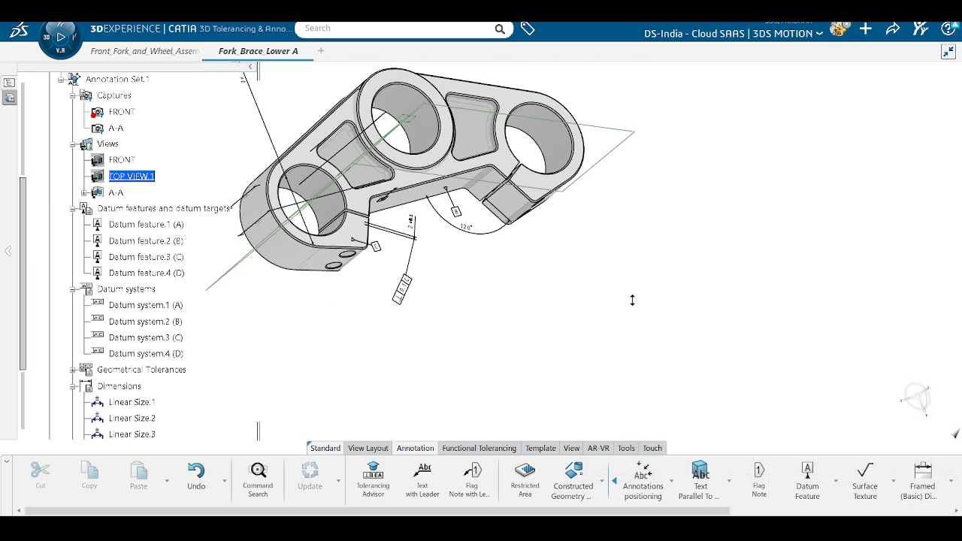
middle_drag(463, 257, 668, 377)
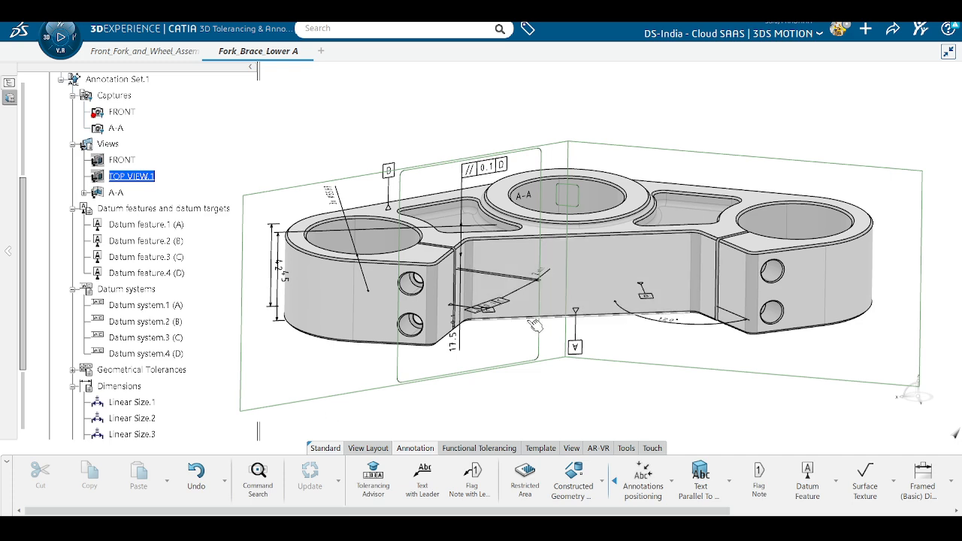
middle_drag(521, 345, 599, 291)
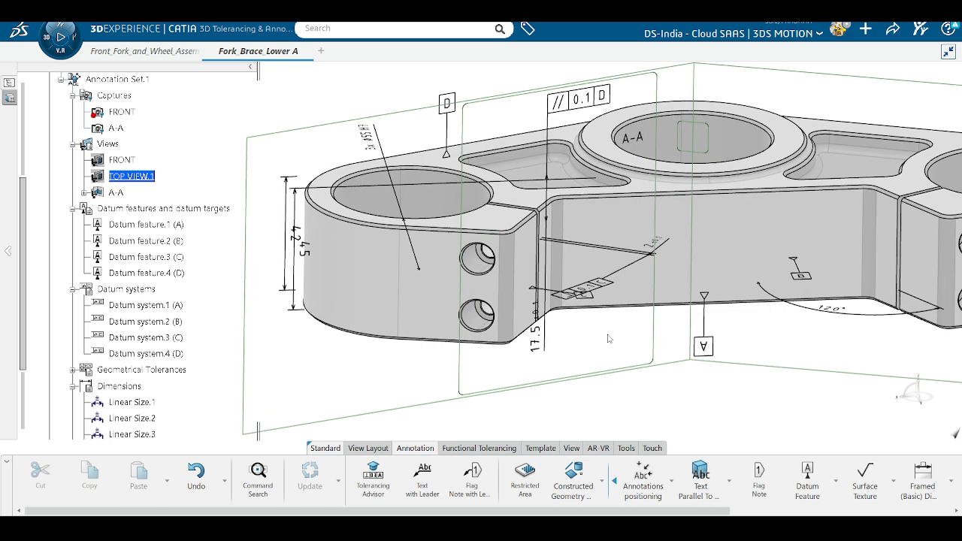
middle_drag(608, 337, 622, 384)
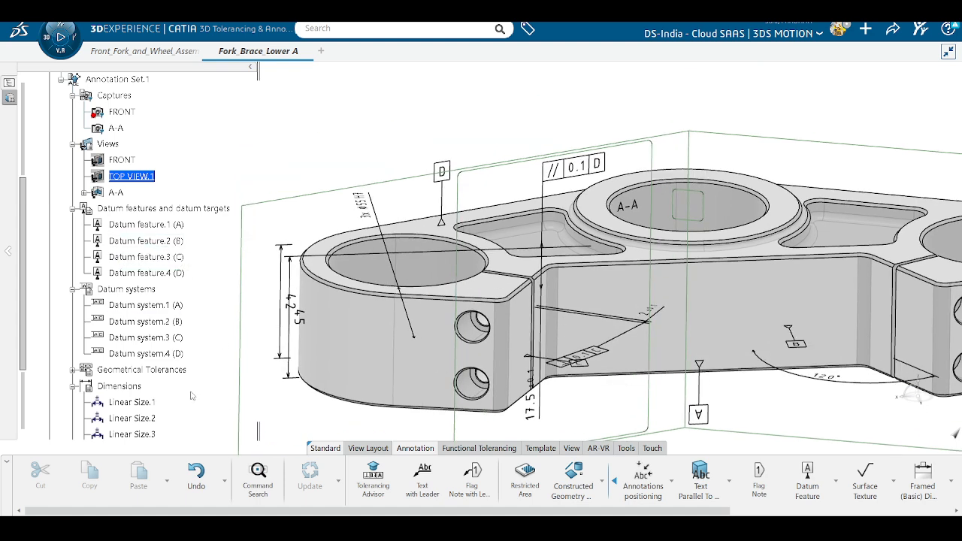
scroll(147, 323, down, 2)
scroll(180, 351, down, 1)
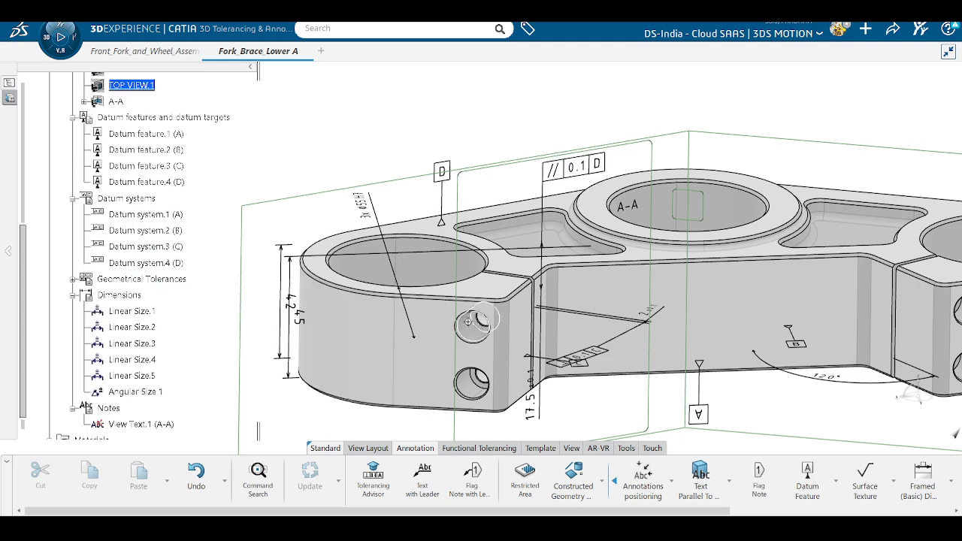
middle_drag(484, 265, 504, 366)
scroll(190, 257, up, 2)
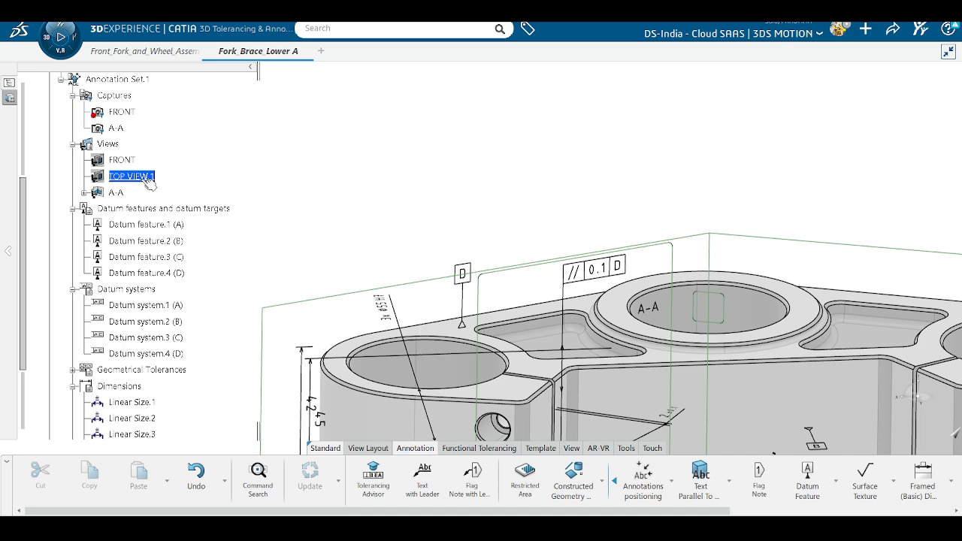
Step: Display the FRONT view, nudge the 45 dimension up, and zoom out to the whole part
right_click(132, 162)
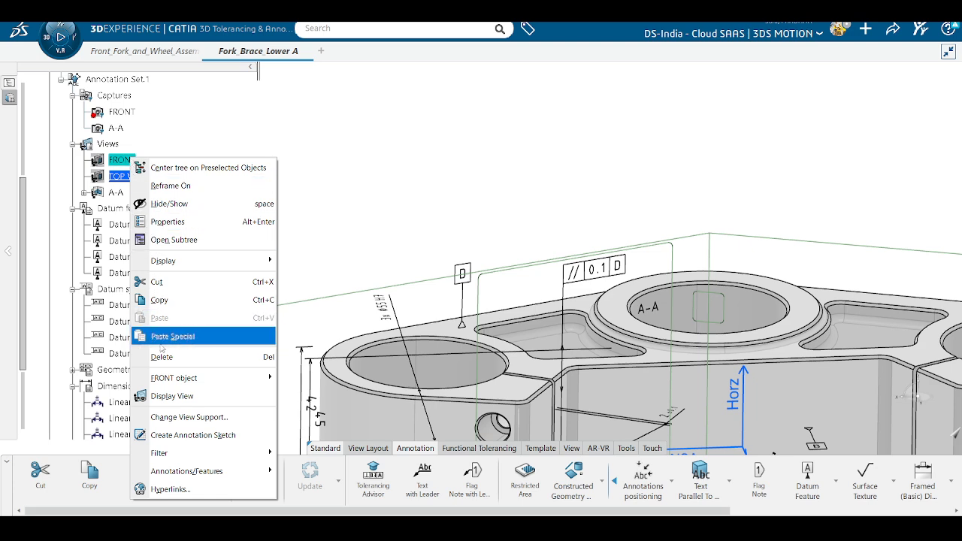
click(167, 396)
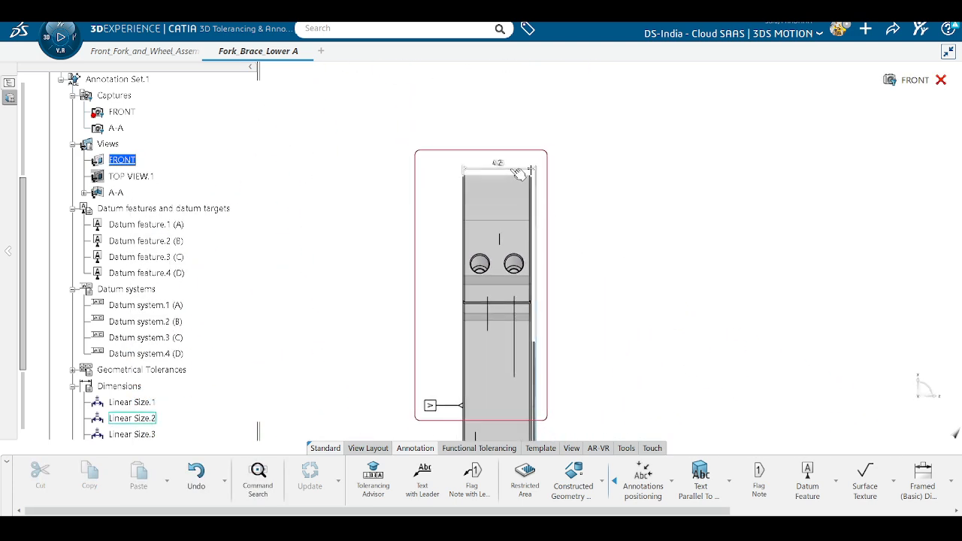
drag(521, 159, 523, 146)
click(566, 211)
middle_drag(584, 279, 577, 119)
middle_drag(469, 300, 463, 352)
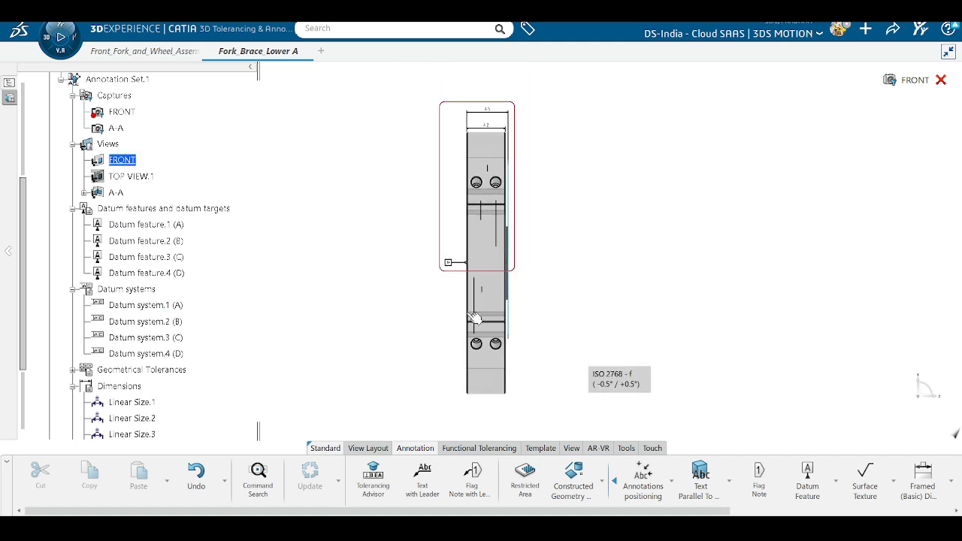
right_click(117, 160)
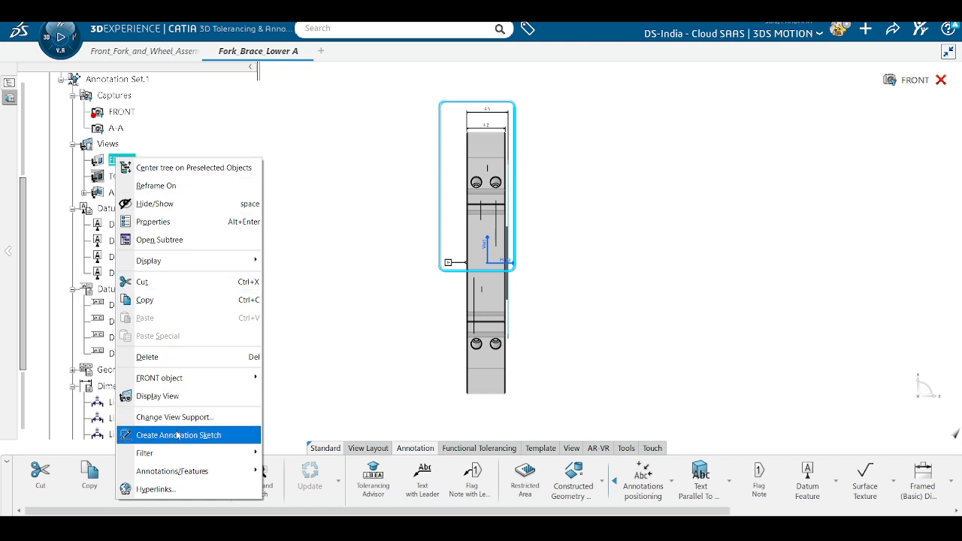
click(226, 147)
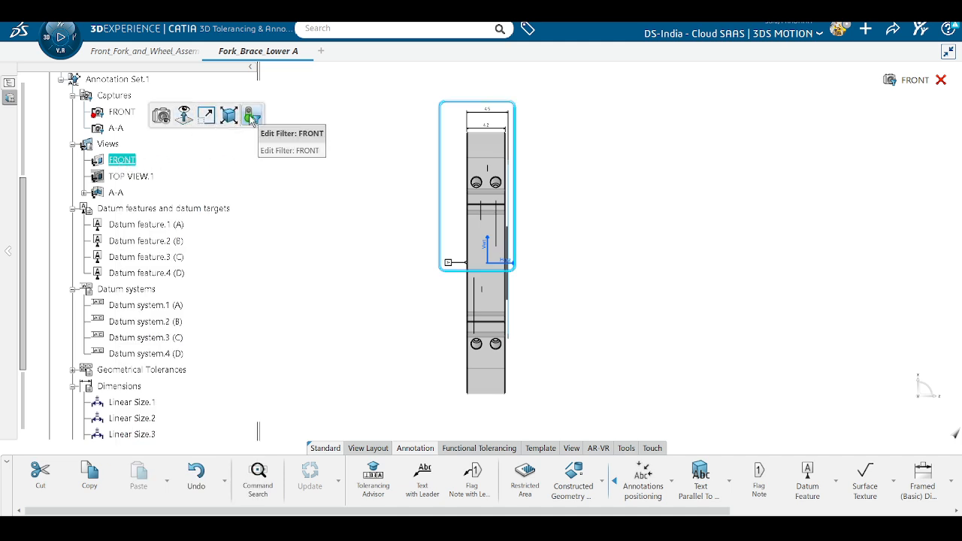
Step: Show the FRONT capture and accept its filter of views, sizes, perpendicularity and datum features
click(163, 120)
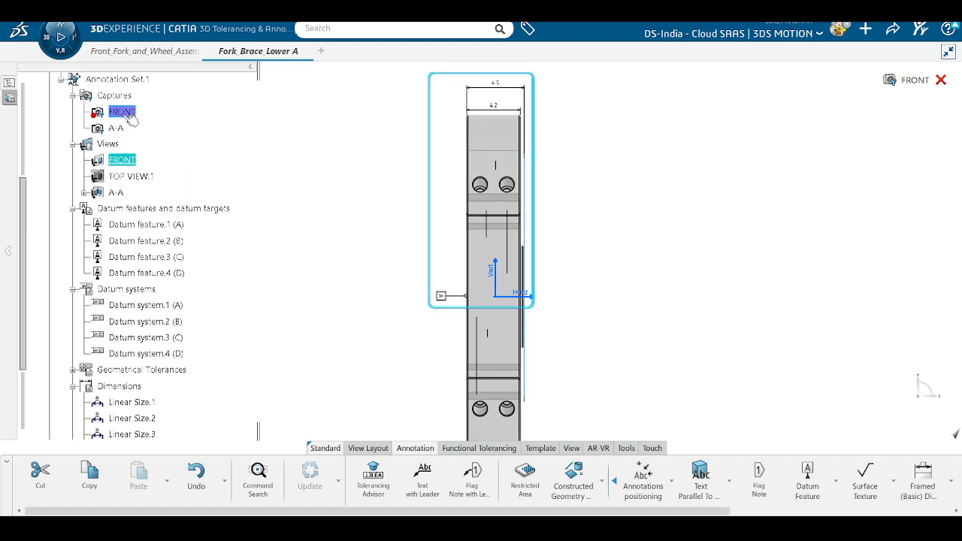
click(293, 210)
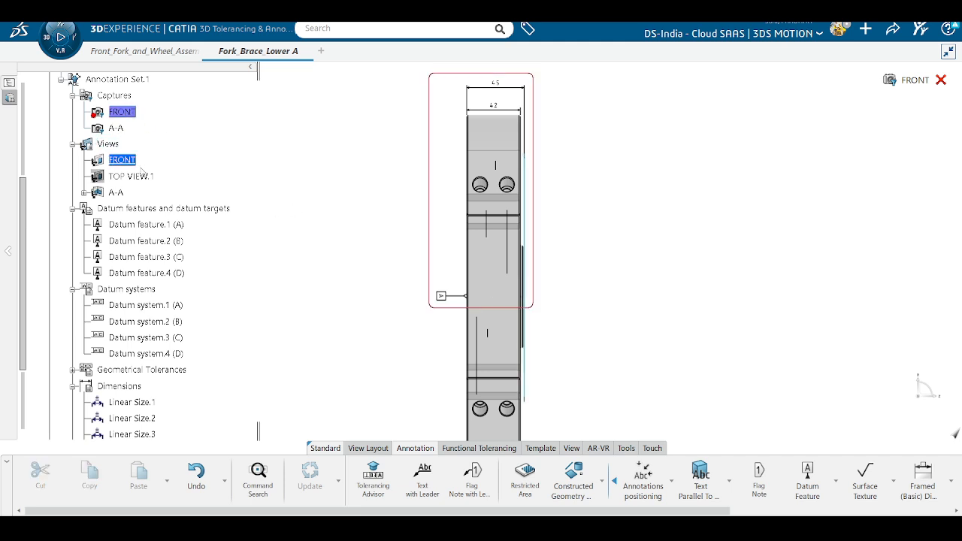
click(124, 112)
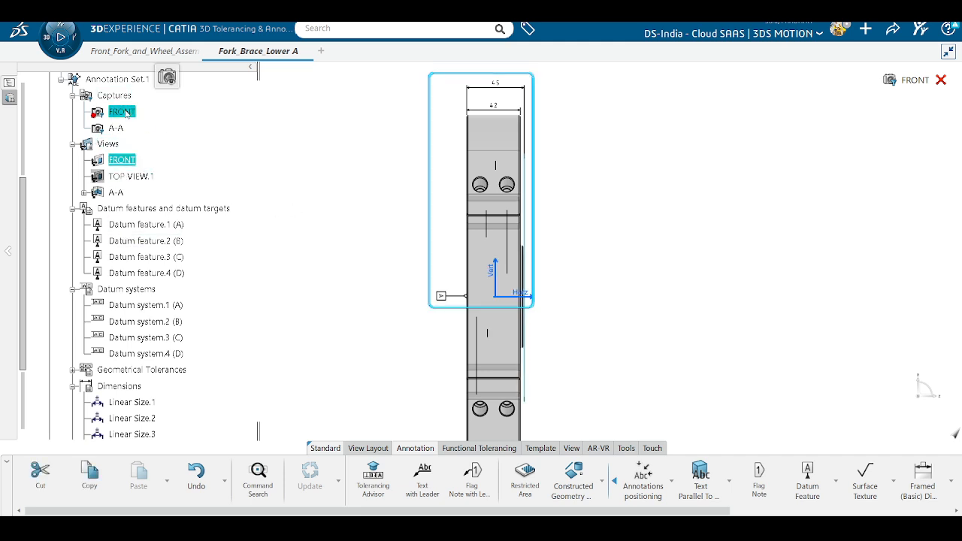
double_click(124, 112)
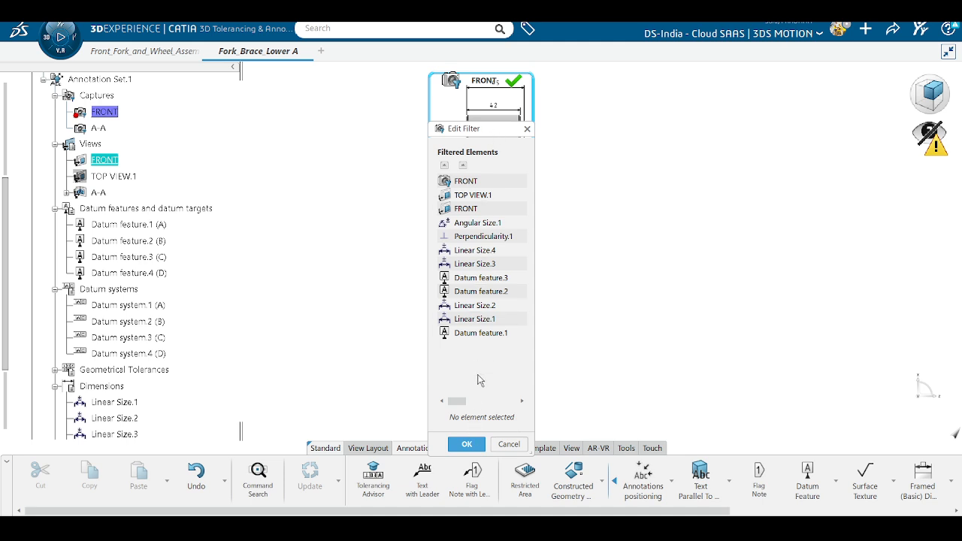
click(467, 444)
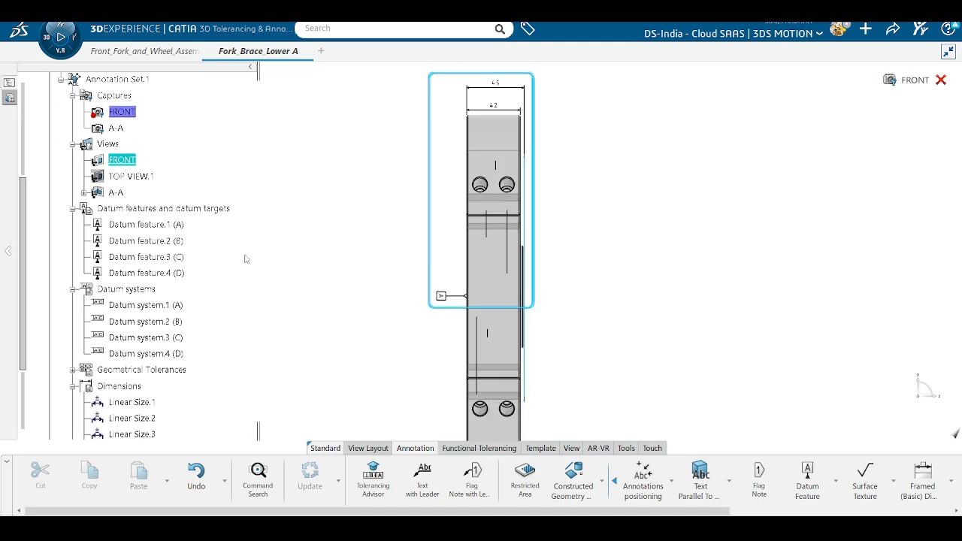
Step: Display TOP VIEW.1 and shift the 3x Ø55 H7 dimension slightly upward
click(130, 177)
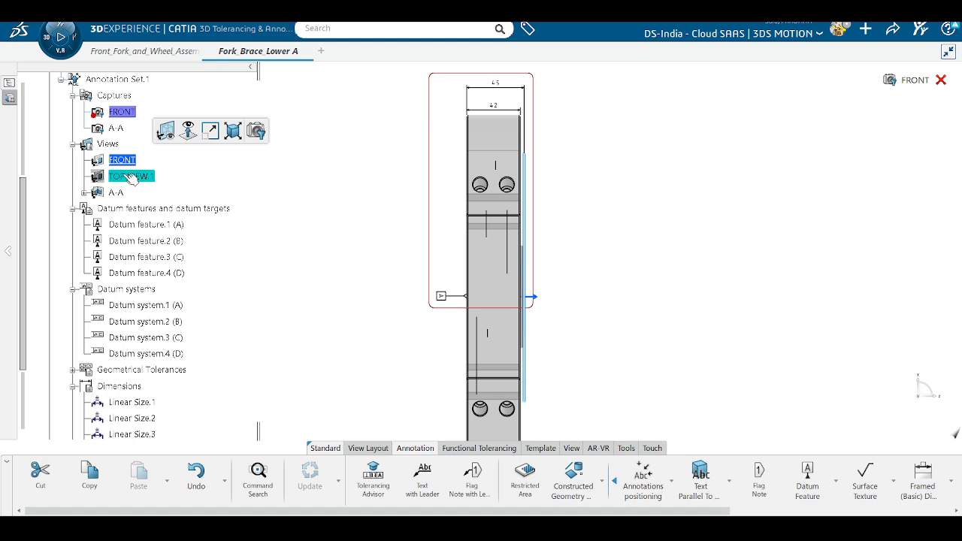
right_click(126, 175)
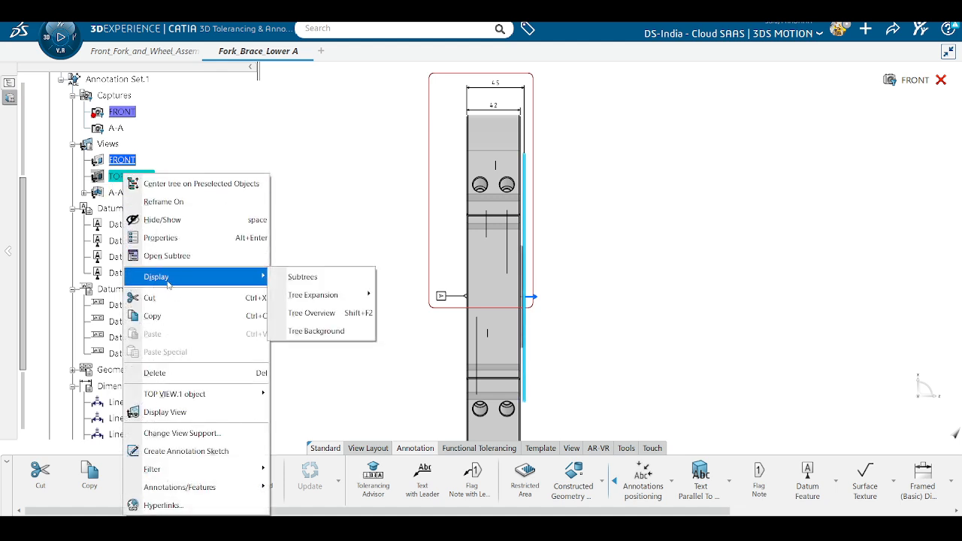
click(173, 412)
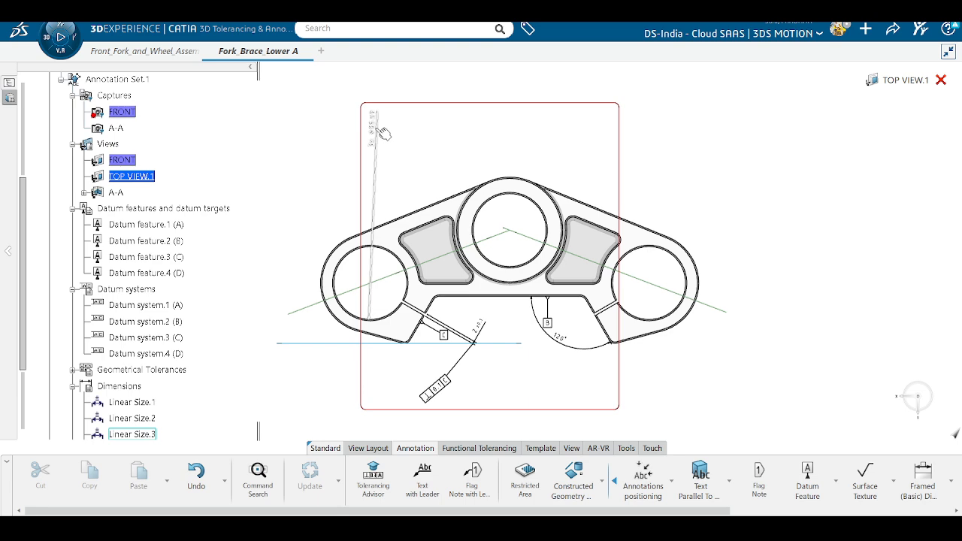
drag(375, 196, 376, 185)
click(321, 219)
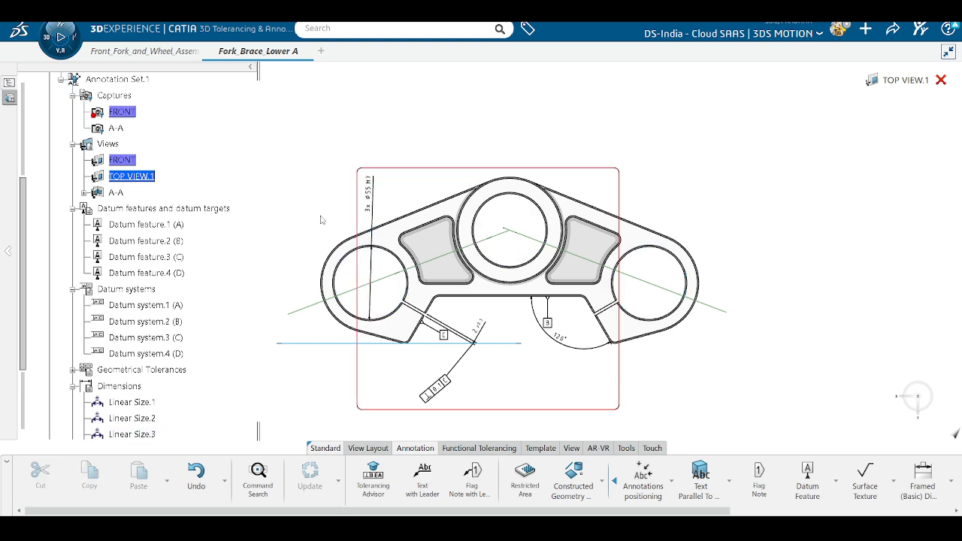
Step: Create and confirm a TOP VIEW capture from TOP VIEW.1
right_click(146, 179)
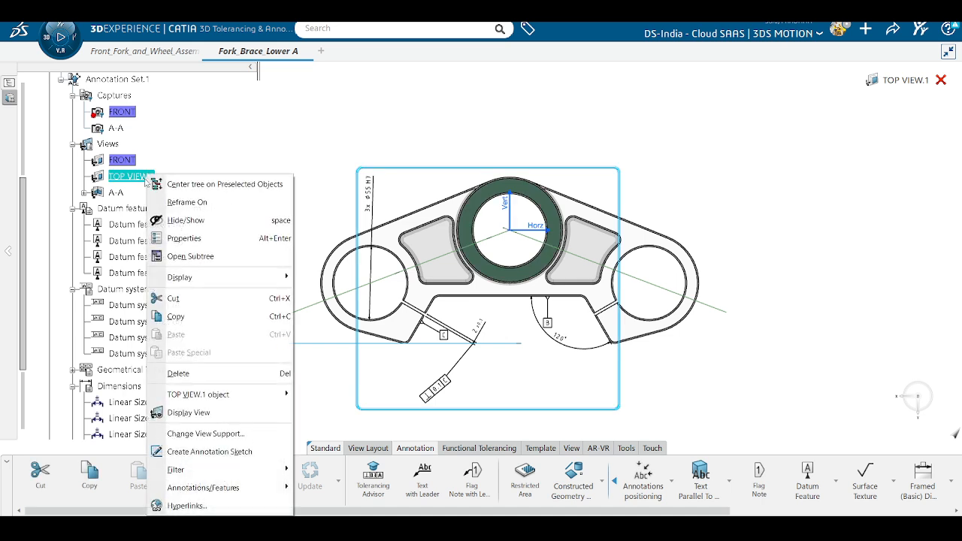
click(137, 183)
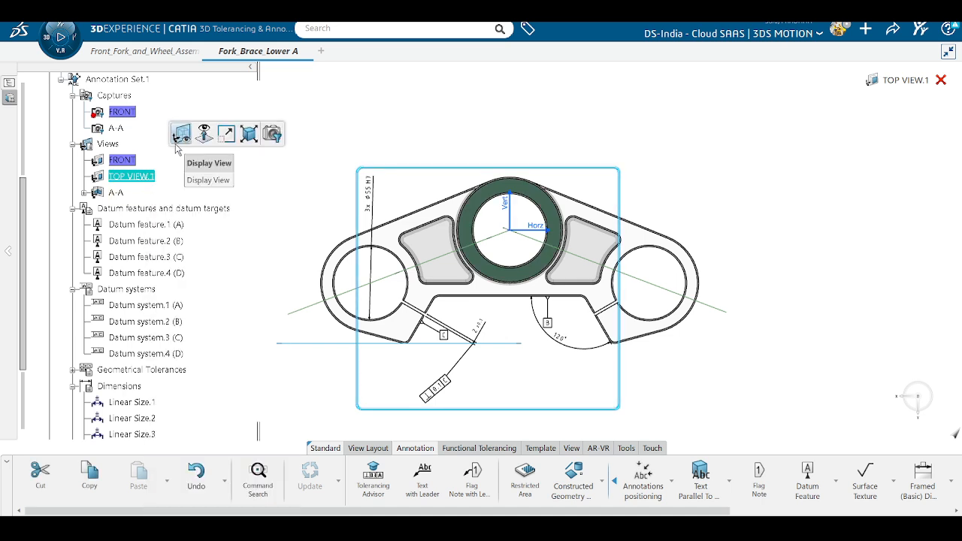
click(272, 134)
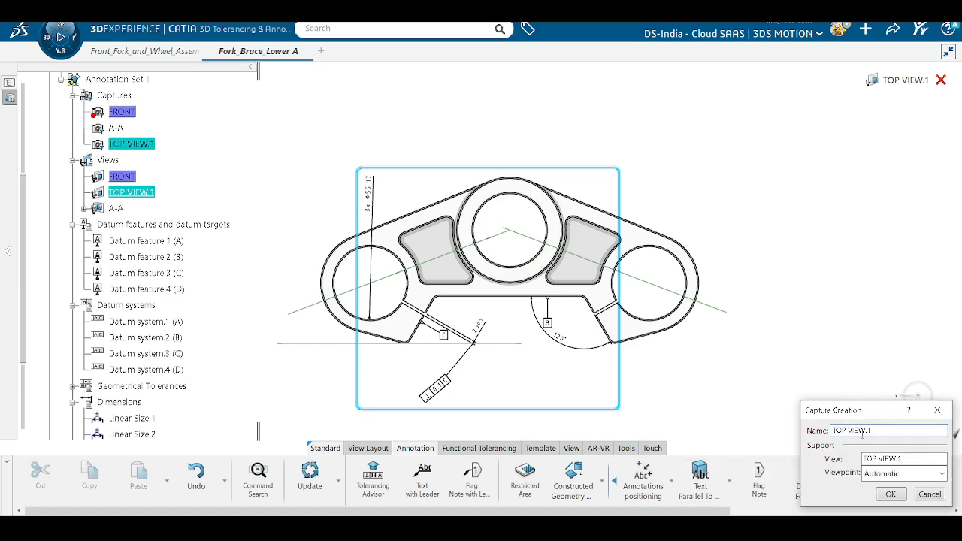
click(891, 495)
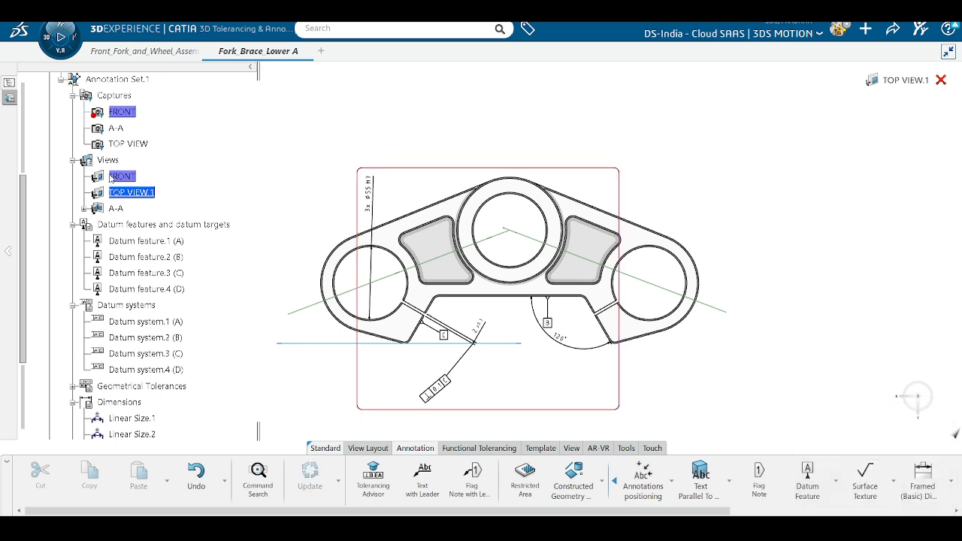
click(124, 128)
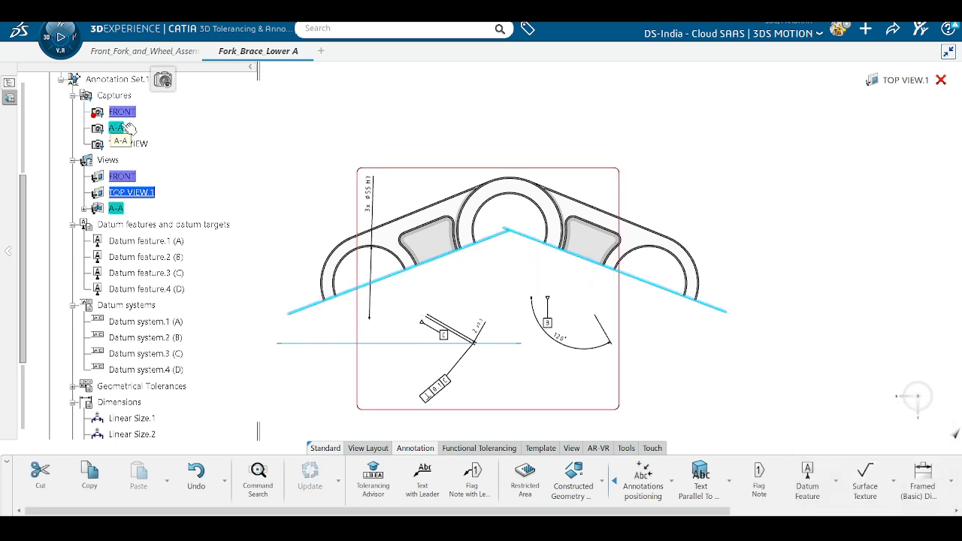
Step: Display the FRONT, TOP VIEW, A-A and FRONT captures in turn to review each one
click(128, 113)
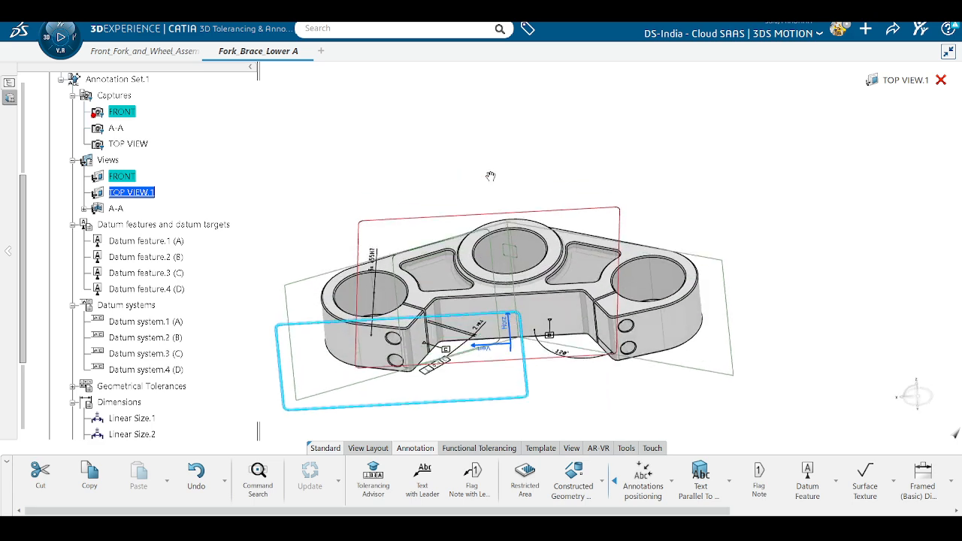
right_click(128, 178)
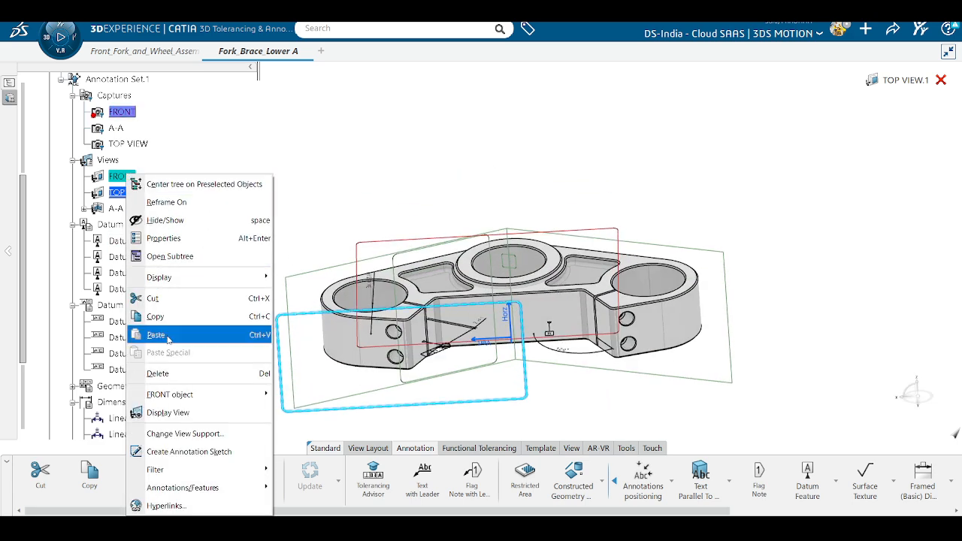
click(197, 413)
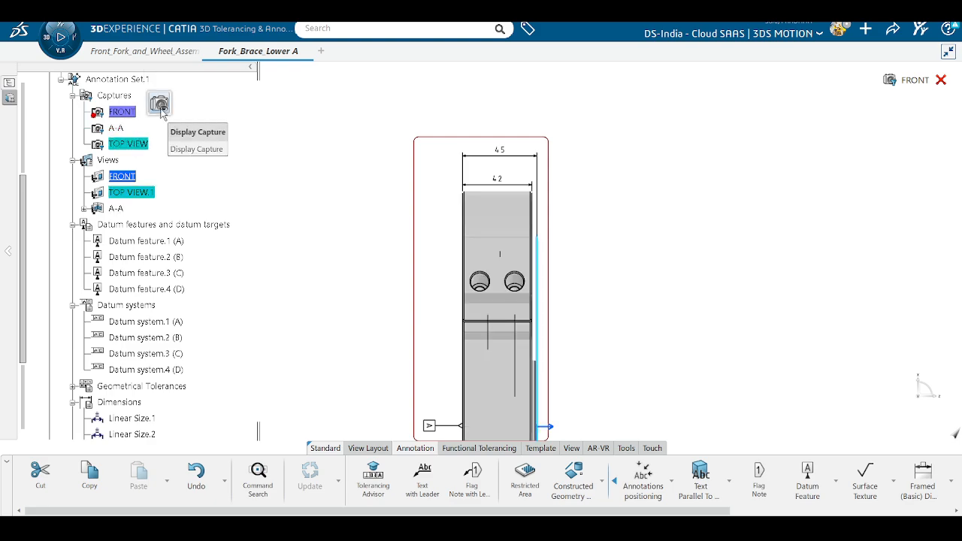
click(160, 108)
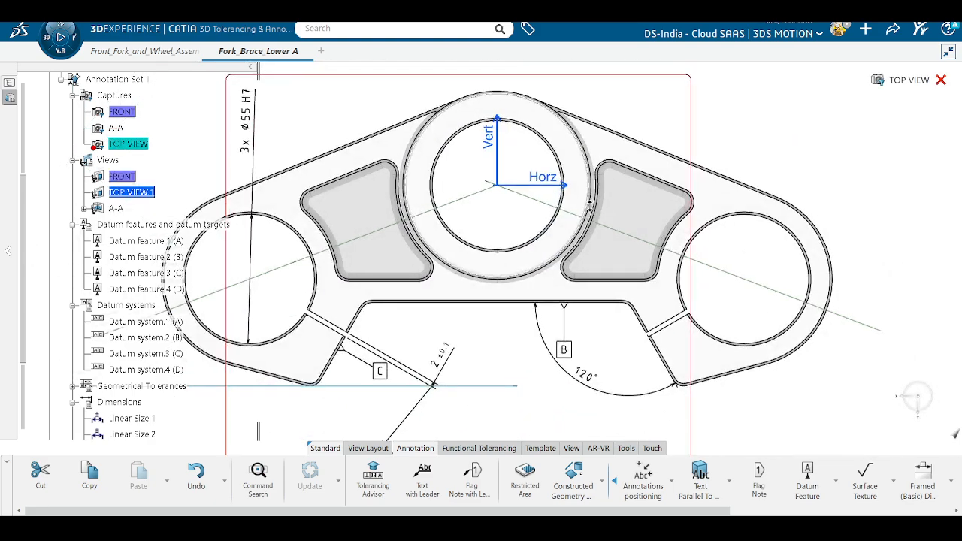
mouse_move(124, 136)
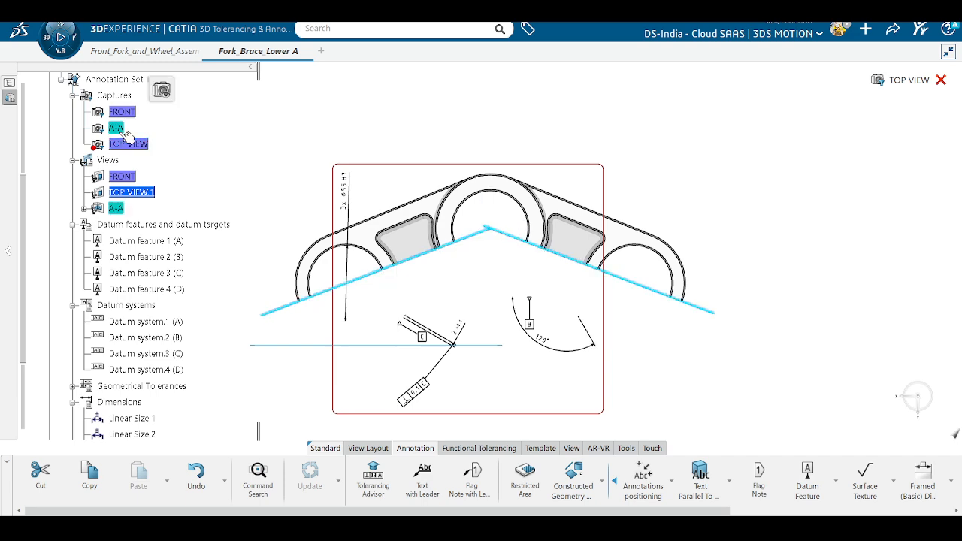
click(160, 96)
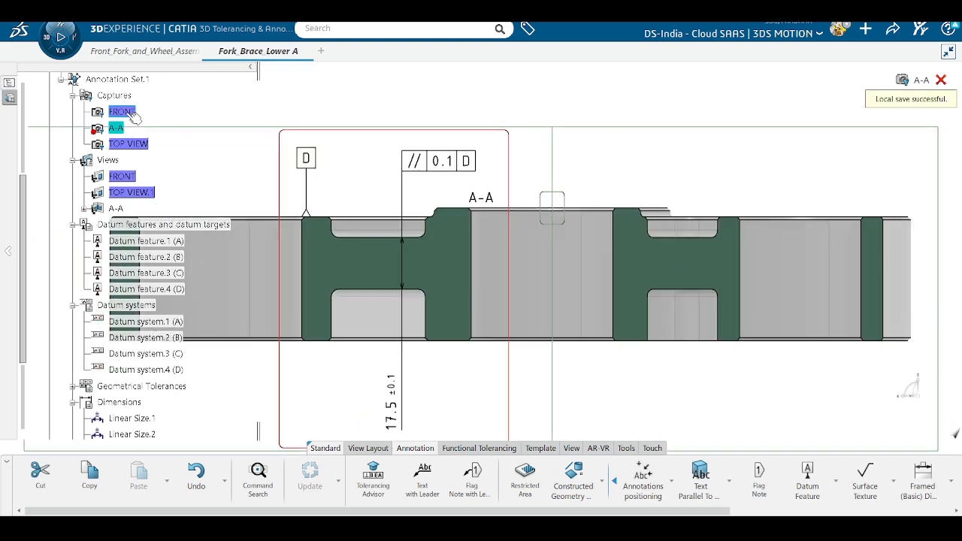
mouse_move(128, 113)
click(168, 81)
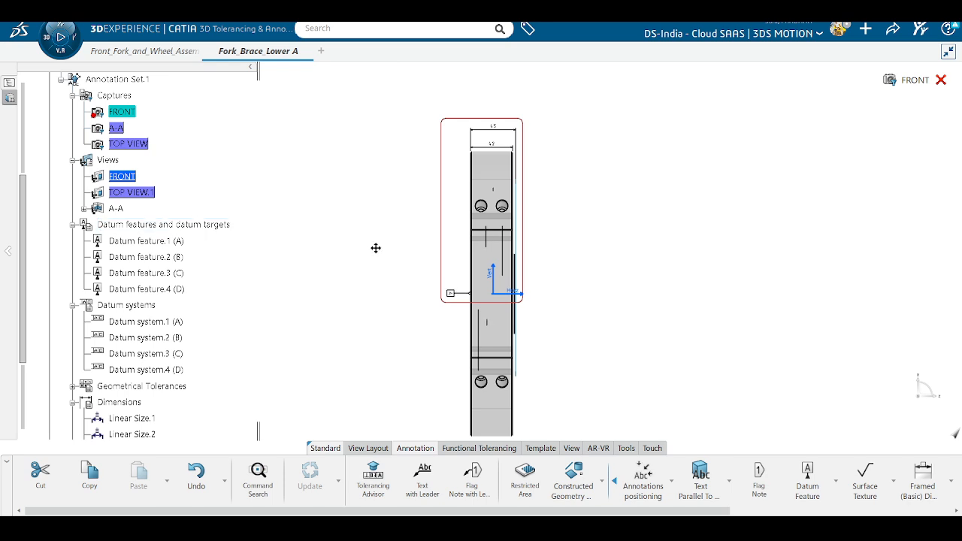
Step: Zoom out to the whole fork brace and close the FRONT capture so all annotations show
ctrl+middle_drag(376, 248, 396, 243)
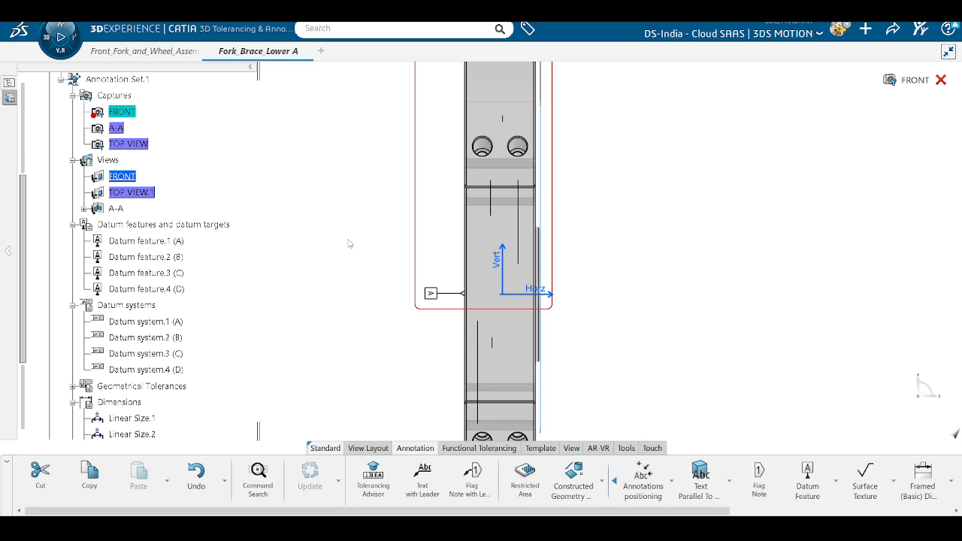
ctrl+middle_drag(758, 231, 761, 283)
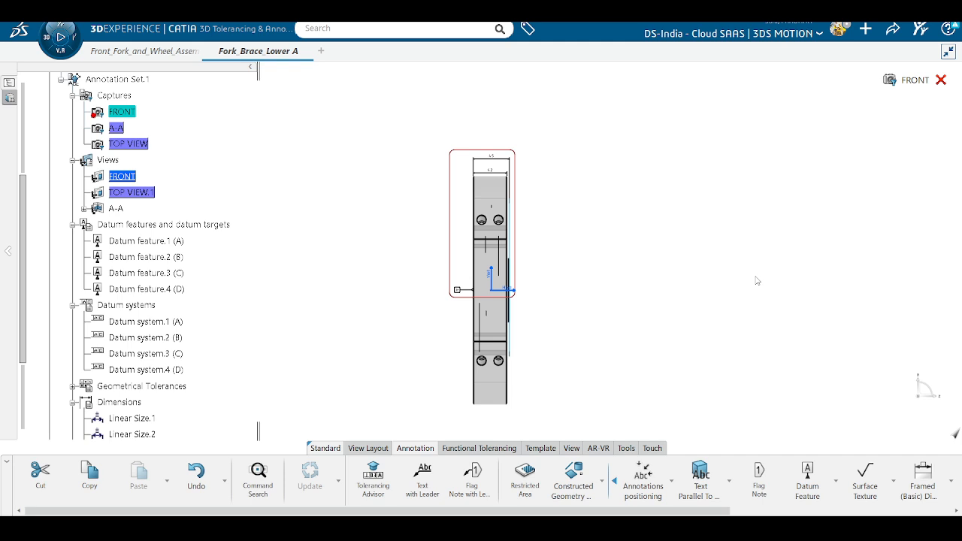
click(941, 80)
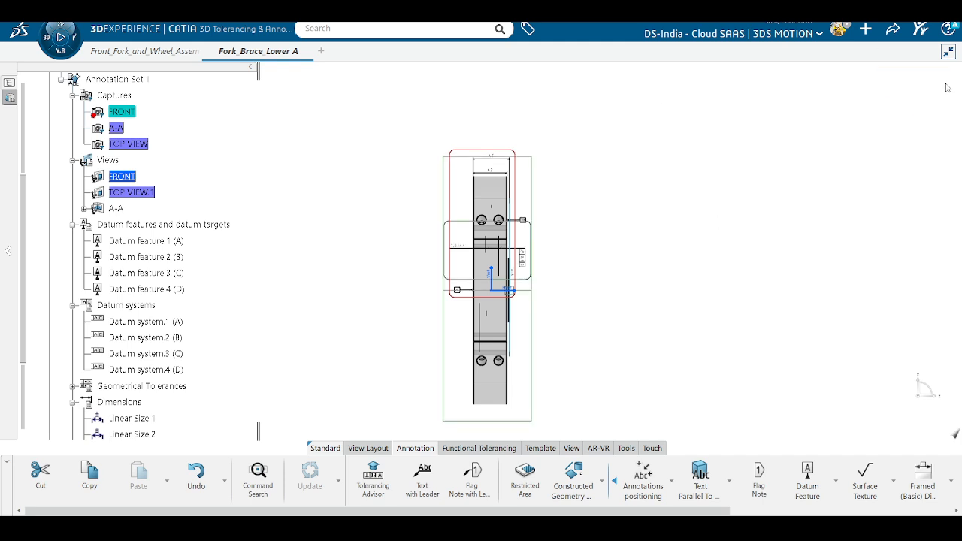